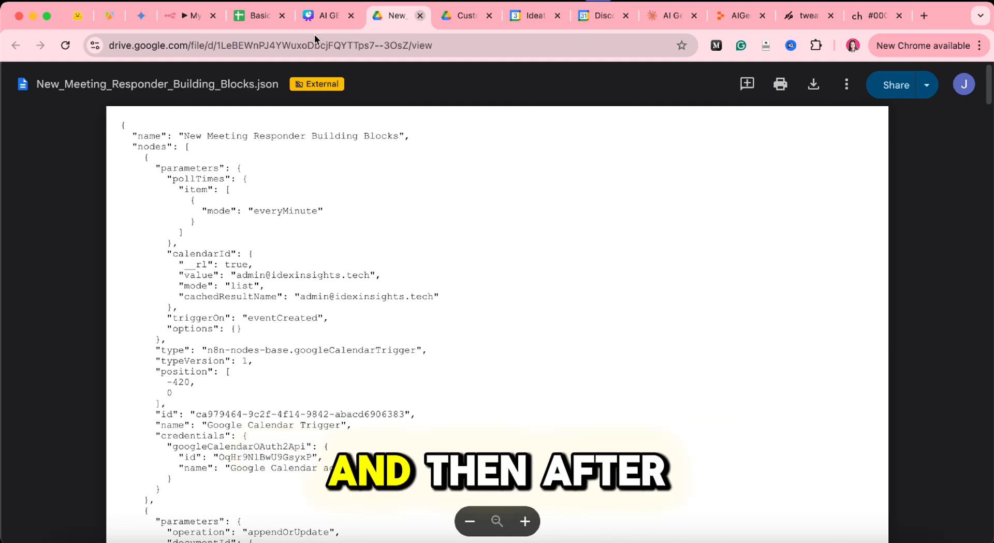
Step: Close the JSON file preview and examine the Google Calendar Trigger node's setup in the n8n workflow My workflow 4
key("super+w")
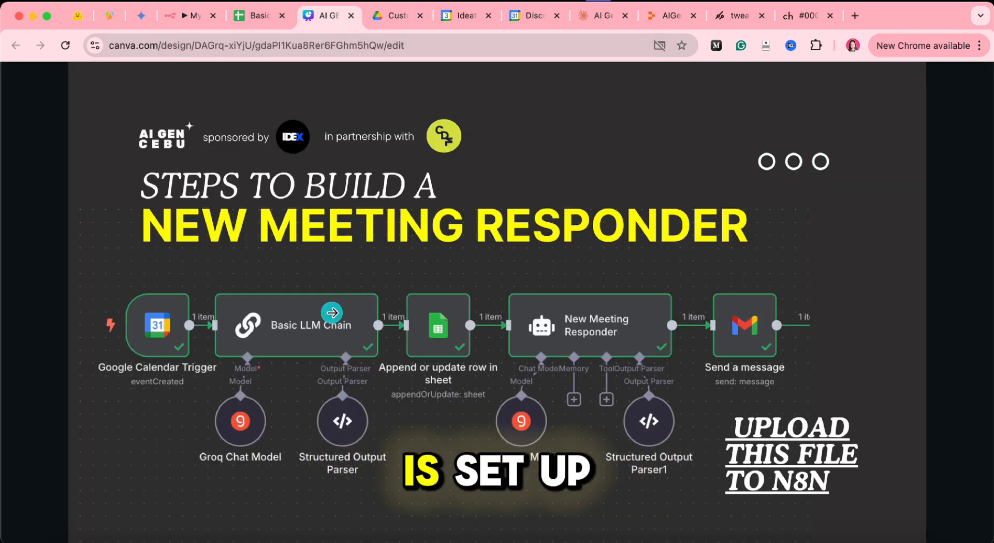
left_click(193, 22)
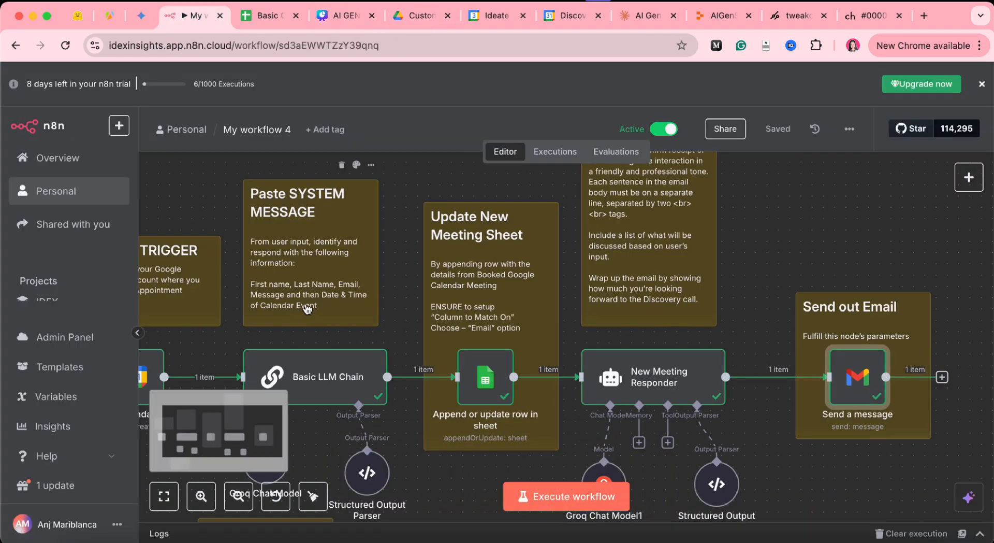
scroll(307, 309, "left", 3)
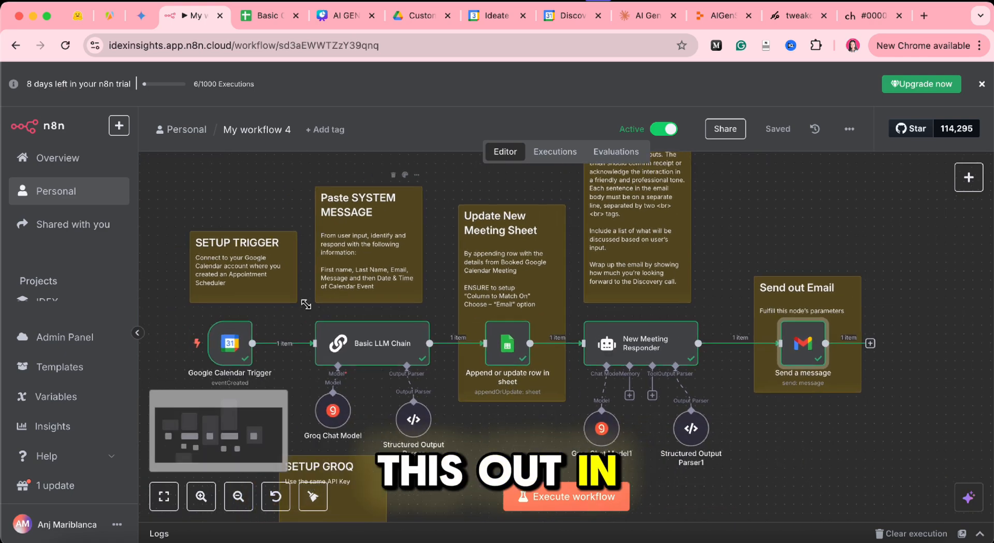
scroll(306, 304, "up", 5)
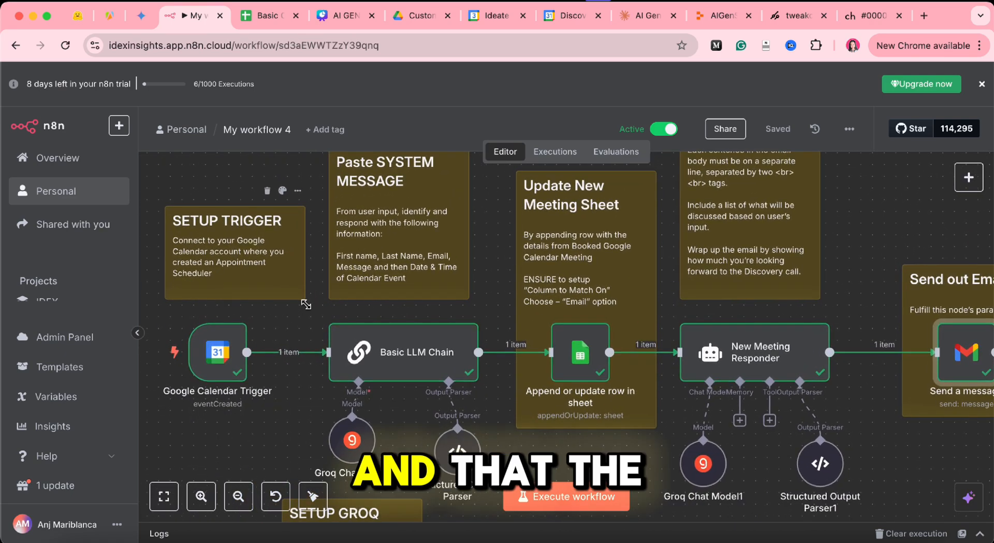
scroll(307, 307, "right", 1)
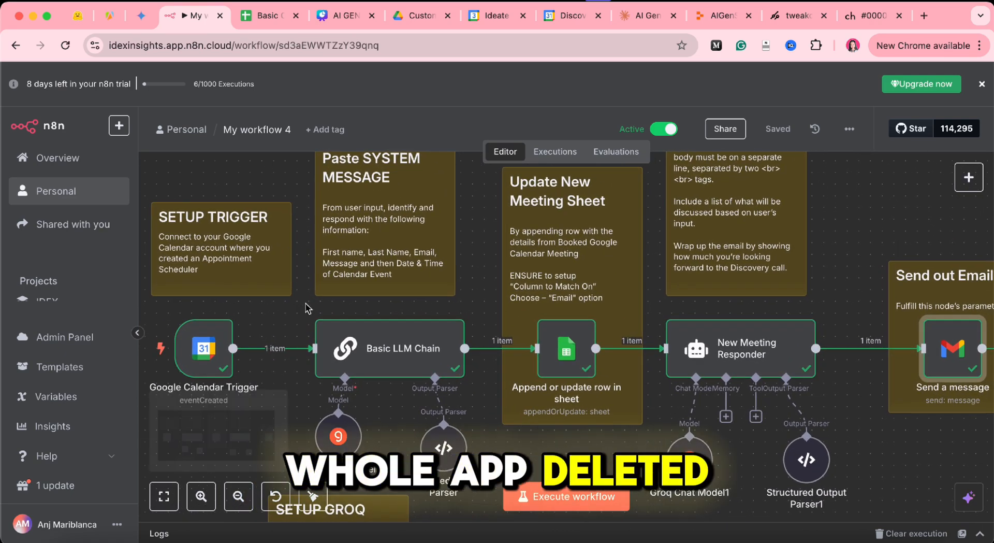
scroll(241, 353, "left", 2)
scroll(242, 347, "up", 4)
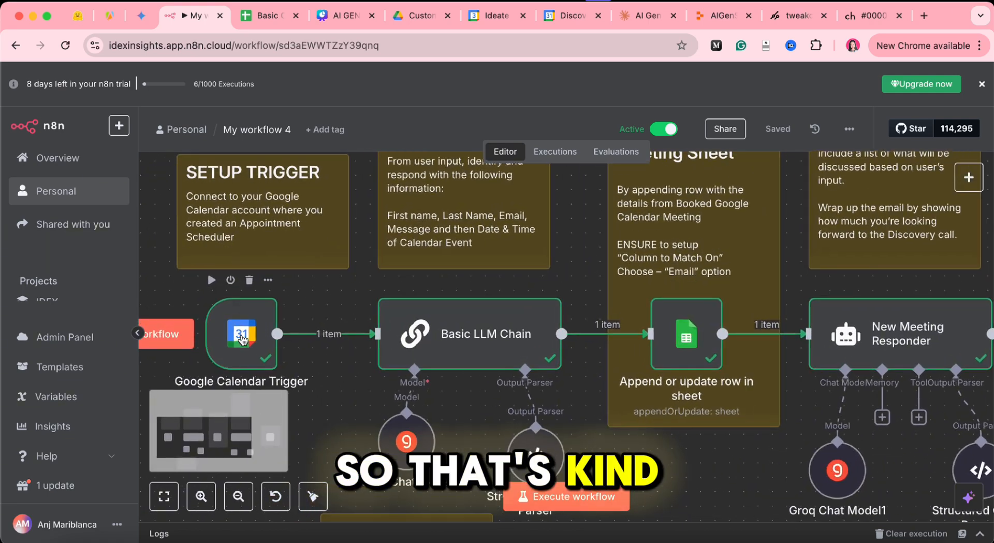
scroll(243, 340, "left", 1)
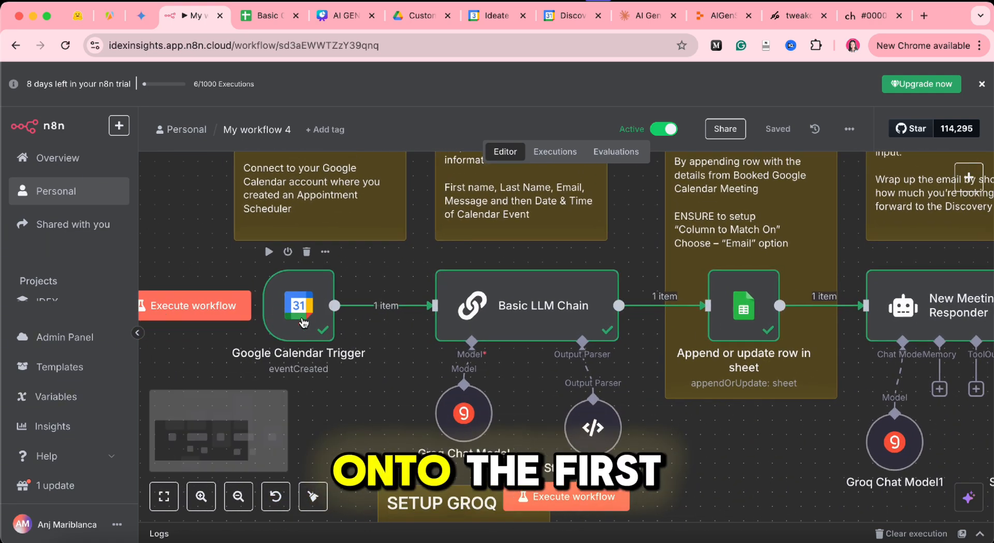
scroll(274, 329, "up", 5)
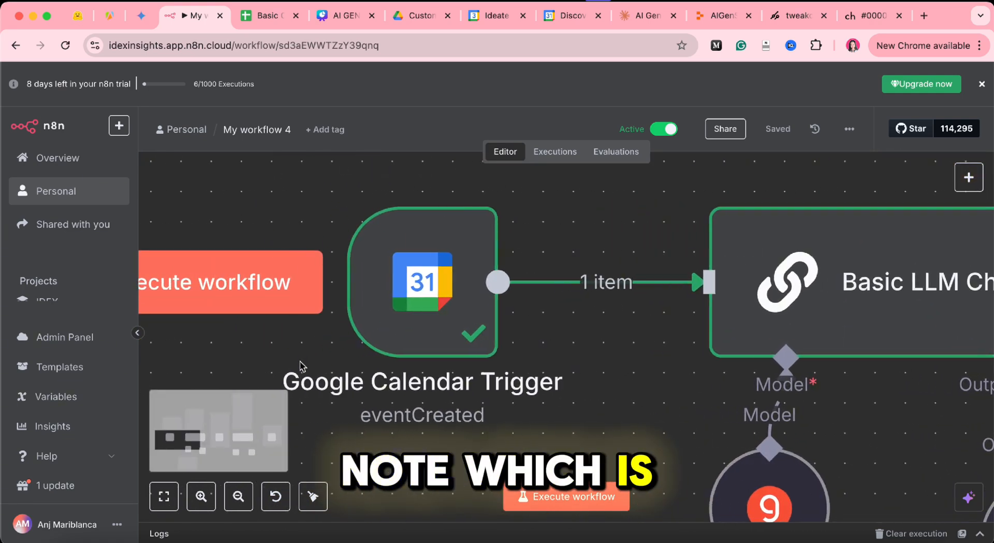
scroll(362, 310, "down", 2)
double_click(366, 295)
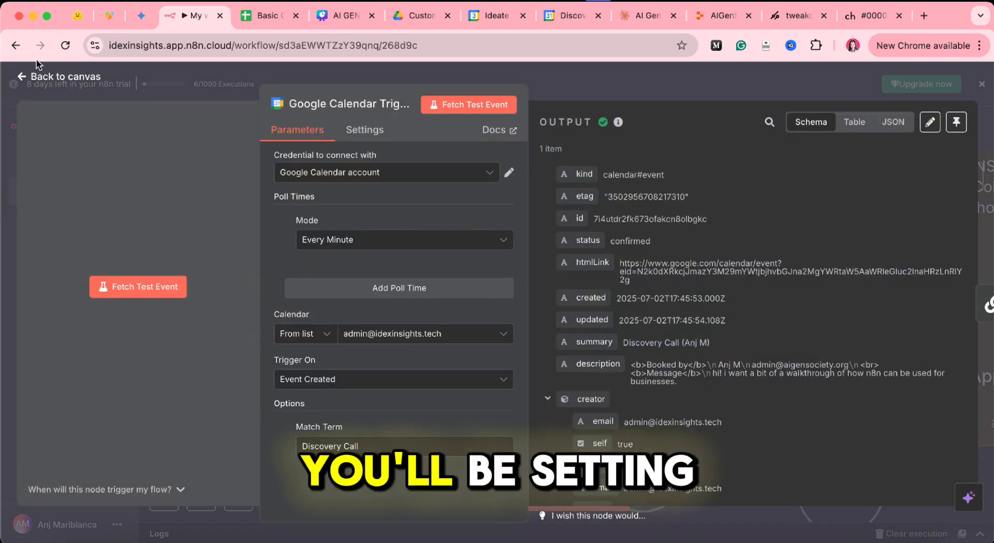
left_click(49, 76)
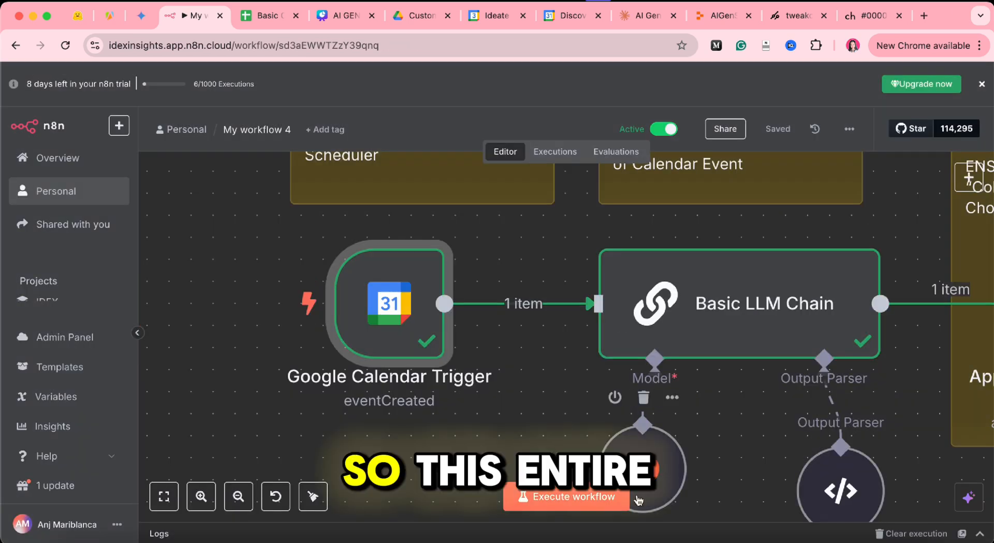
Step: Deactivate the workflow My workflow 4
scroll(565, 349, "down", 3)
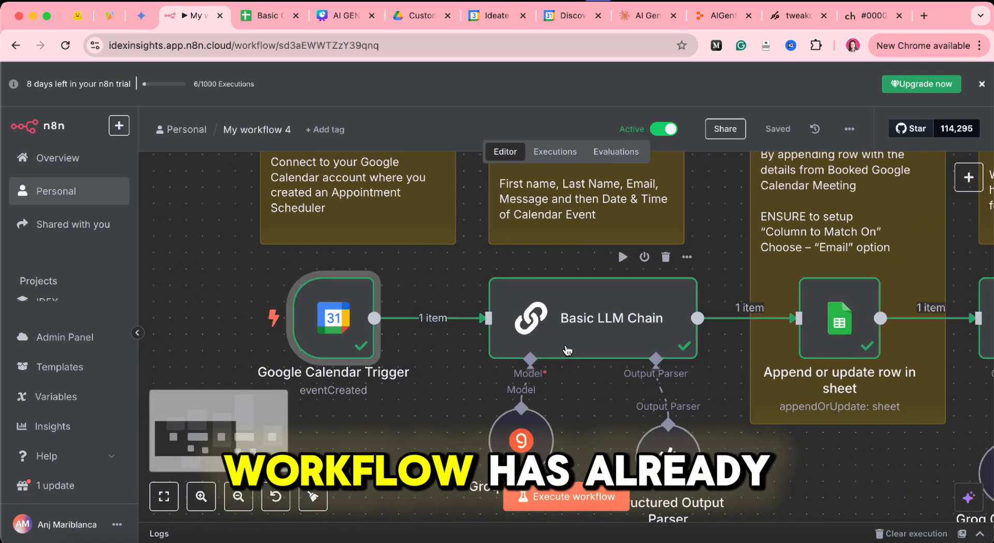
scroll(584, 320, "right", 10)
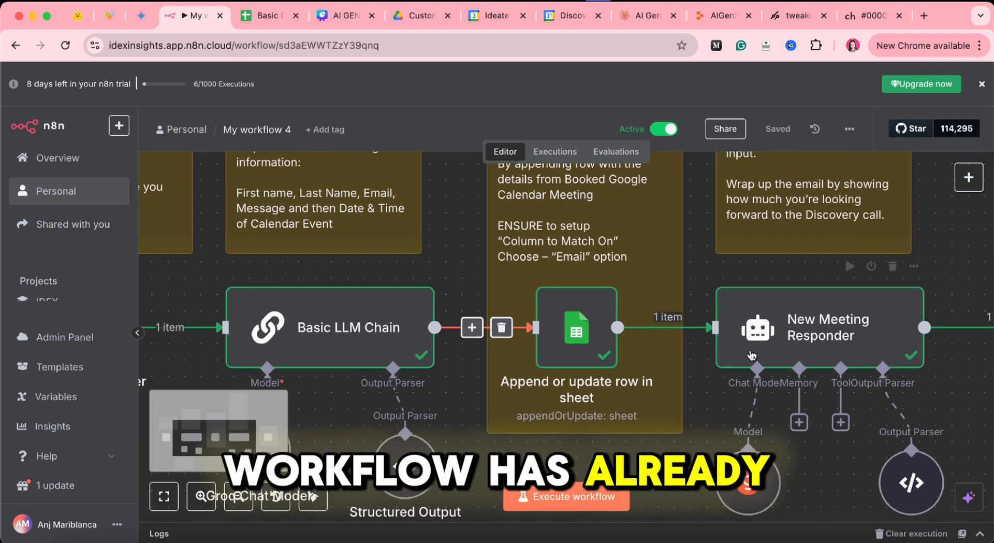
scroll(724, 359, "left", 10)
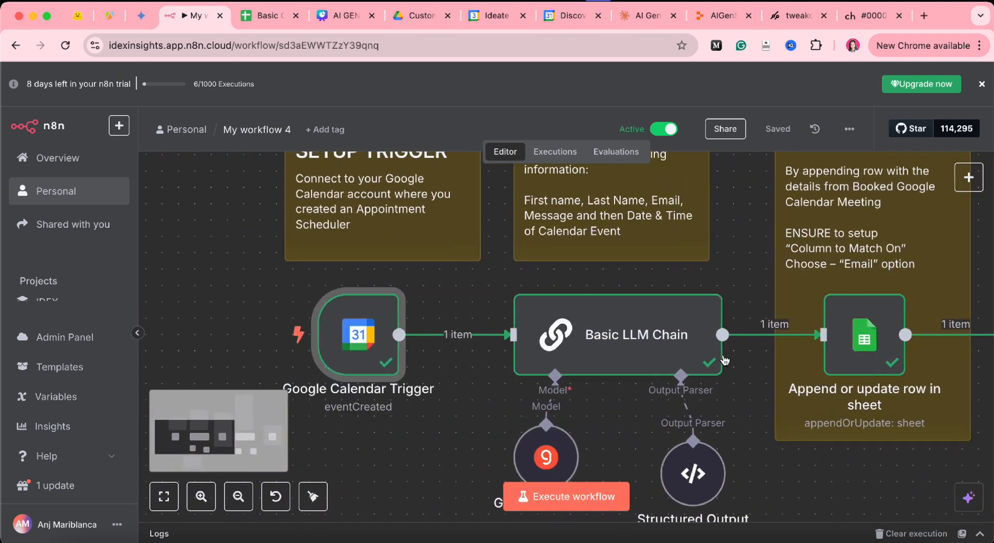
left_click(664, 129)
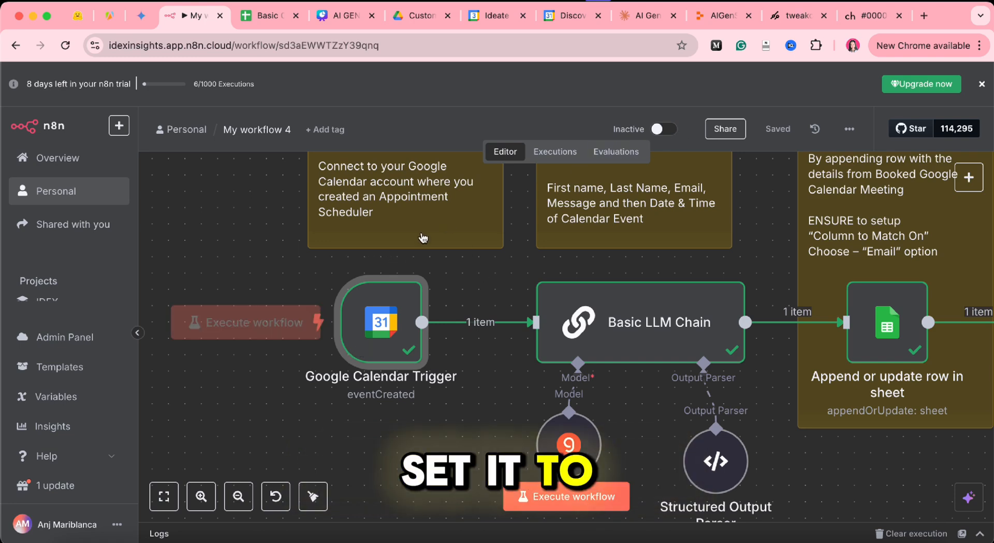
Step: Reconnect the Google Calendar Trigger's credential by signing in with Google and granting n8n.cloud access to the account
double_click(381, 324)
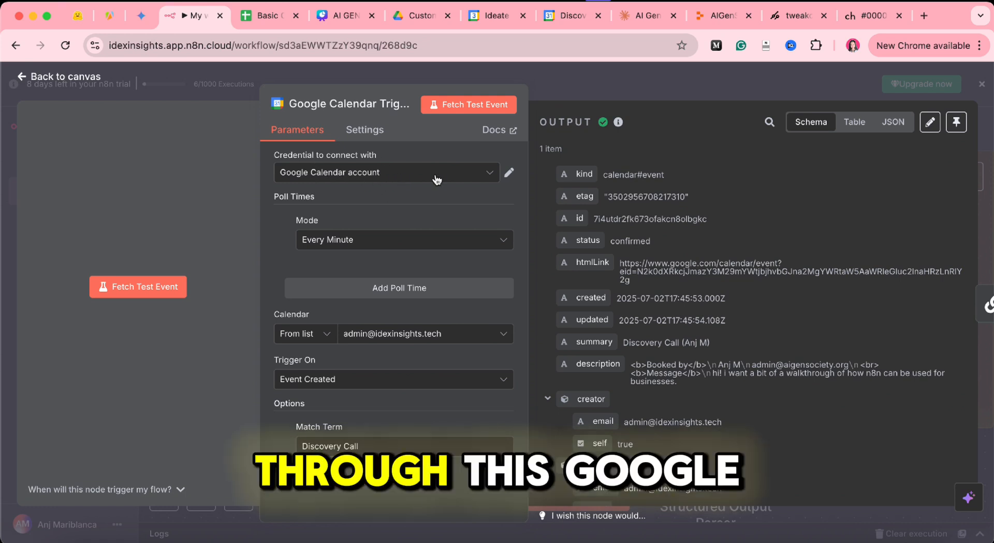
left_click(510, 173)
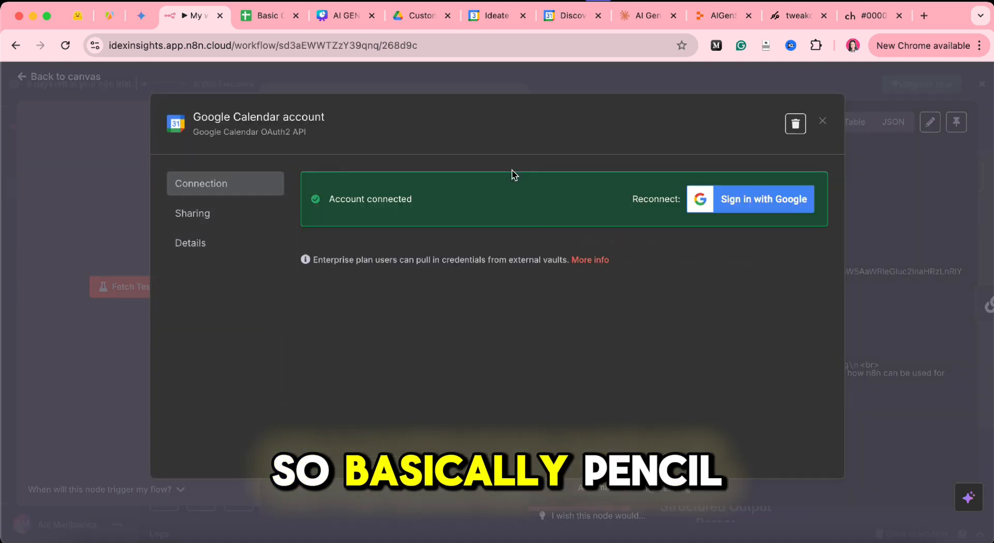
left_click(822, 121)
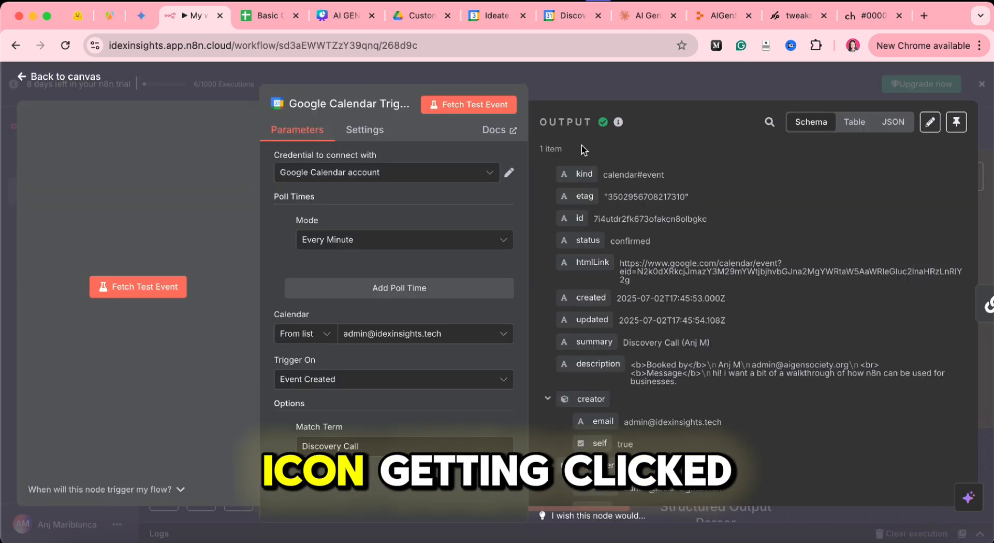
left_click(509, 172)
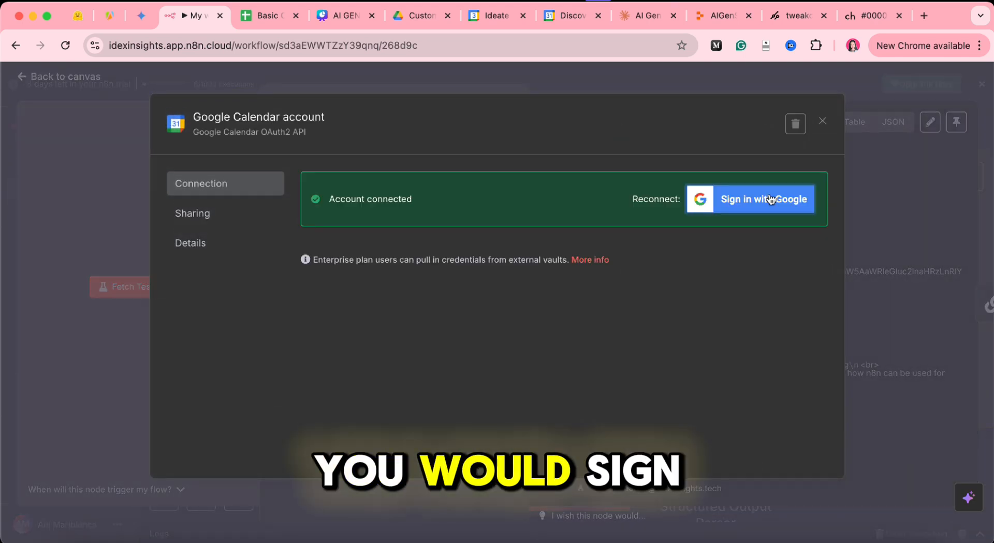
left_click(771, 199)
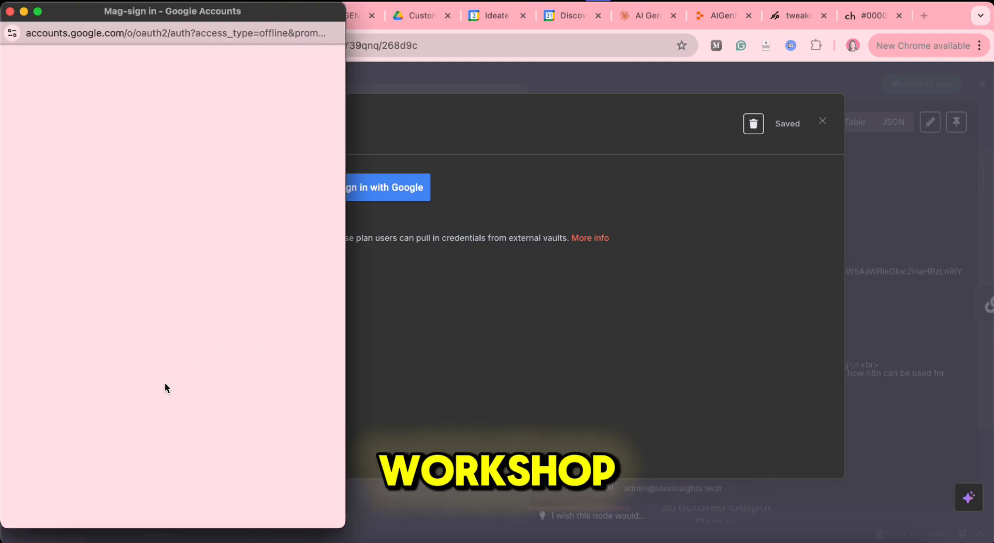
scroll(134, 404, "down", 5)
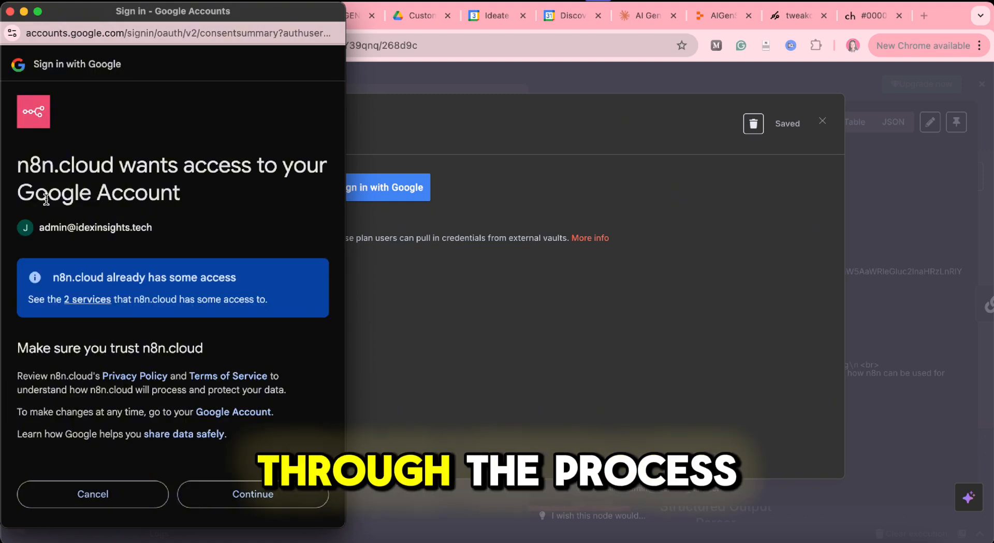
scroll(179, 439, "down", 2)
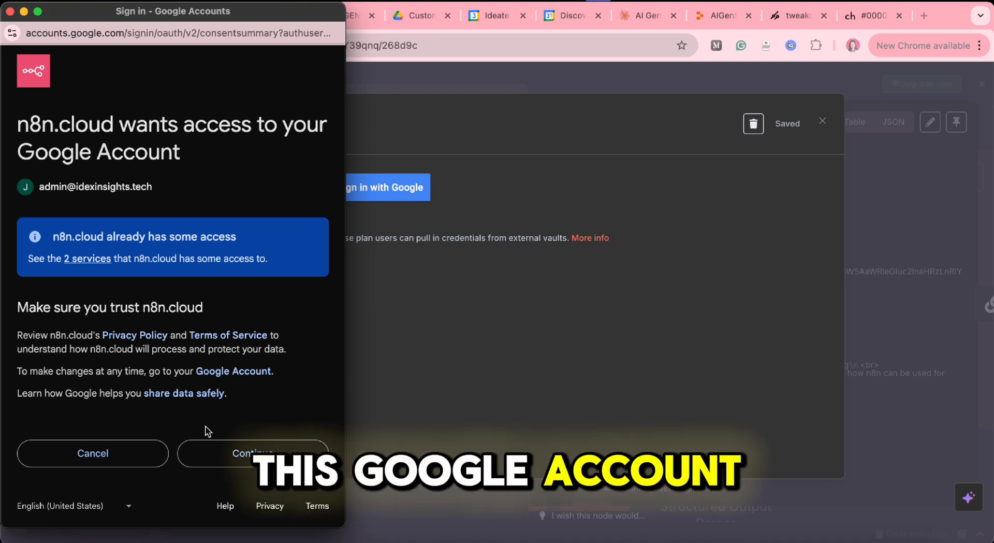
left_click(235, 458)
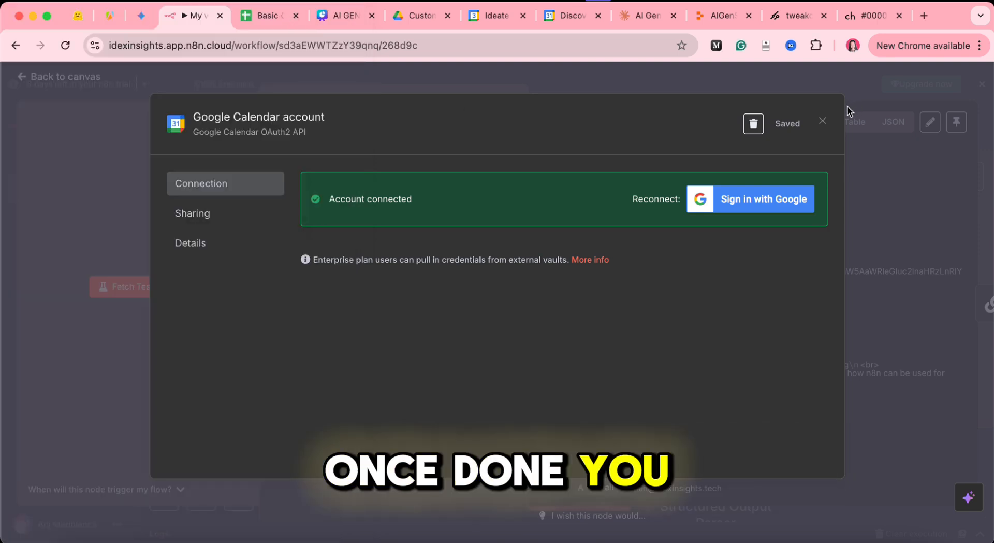
left_click(822, 121)
Step: Select the connected account's own calendar for the trigger and replace the Match Term option with a new one set to Discovery Call
left_click(419, 345)
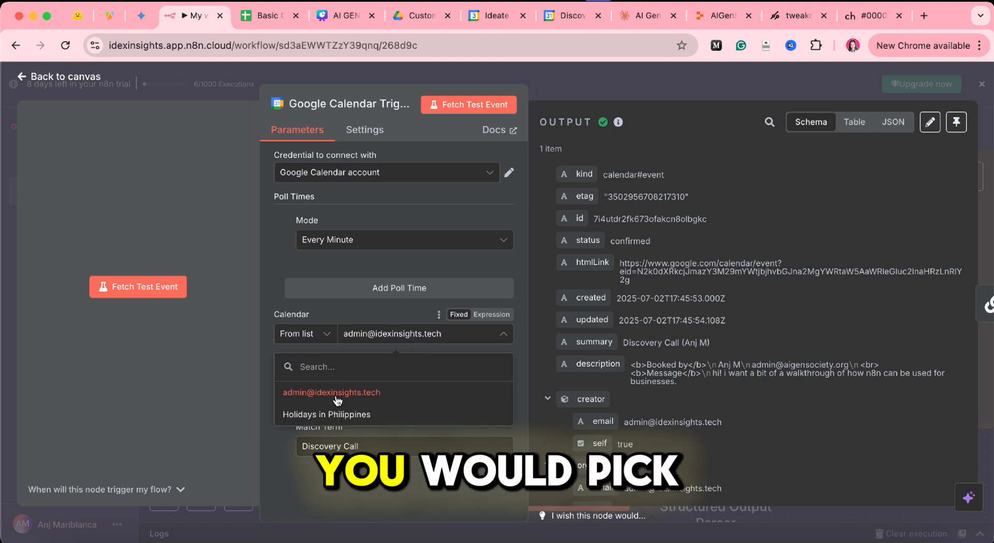
left_click(336, 397)
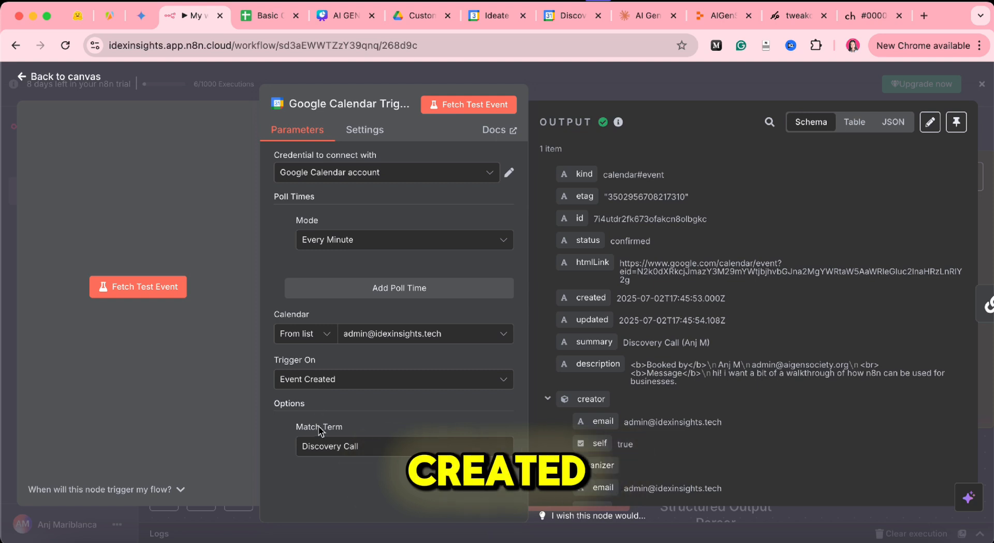
triple_click(321, 448)
left_click(290, 427)
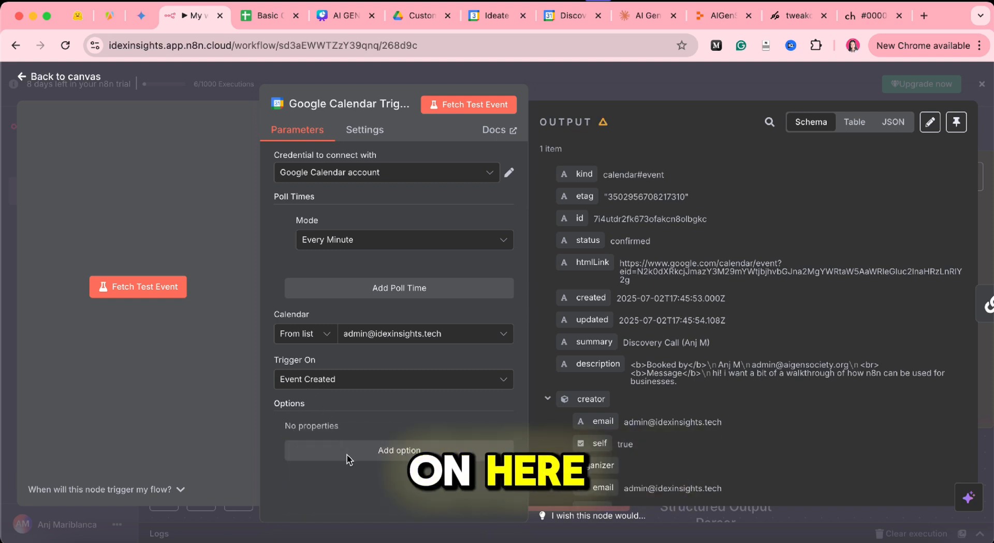
left_click(389, 448)
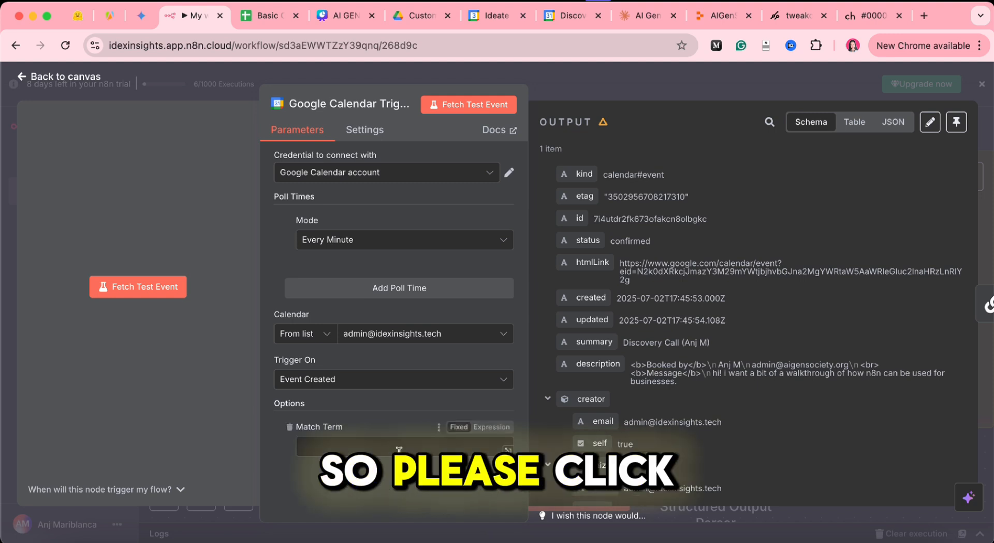
type("Disco")
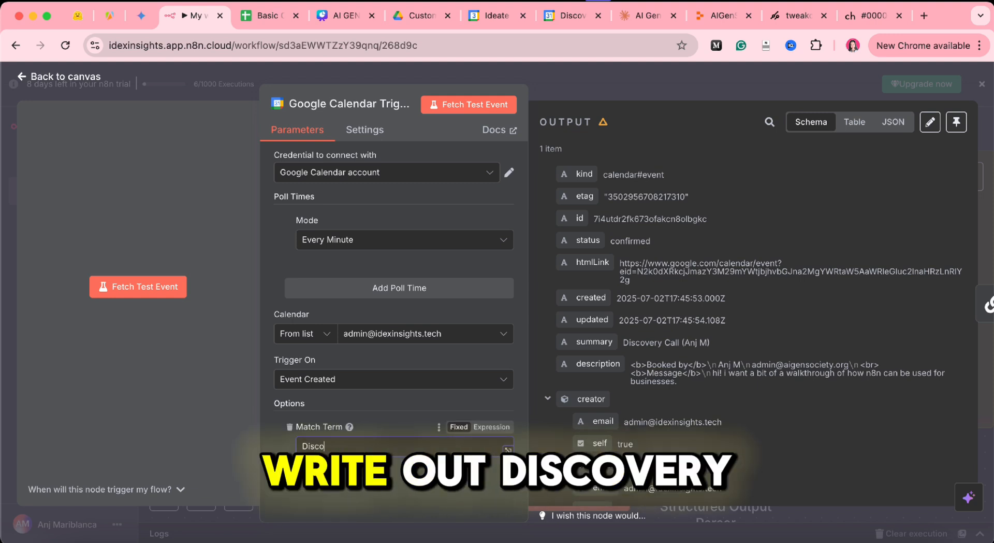
type("eery Call")
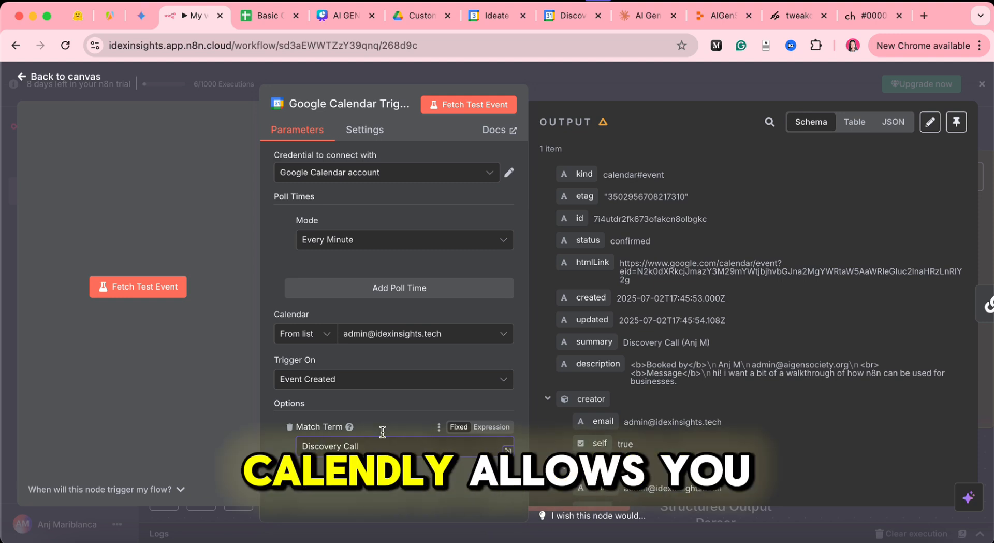
Step: Choose Every Minute as the trigger's poll mode and review the other available poll intervals
left_click(340, 247)
left_click(341, 269)
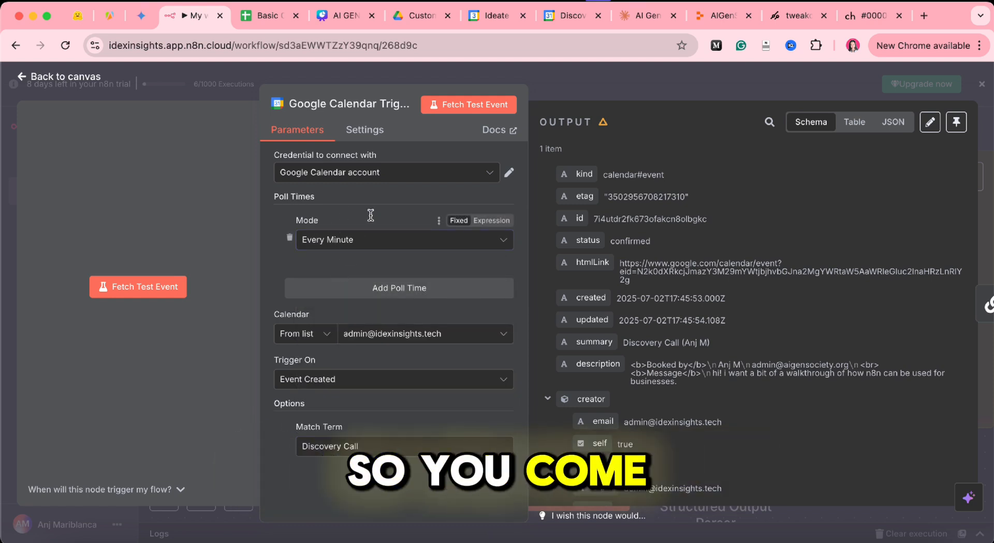
left_click(389, 241)
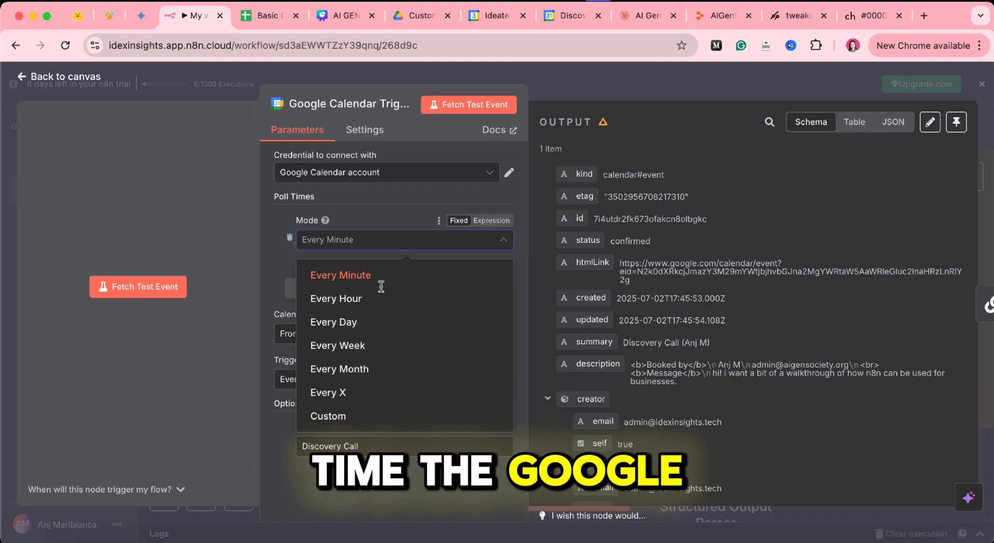
left_click(403, 210)
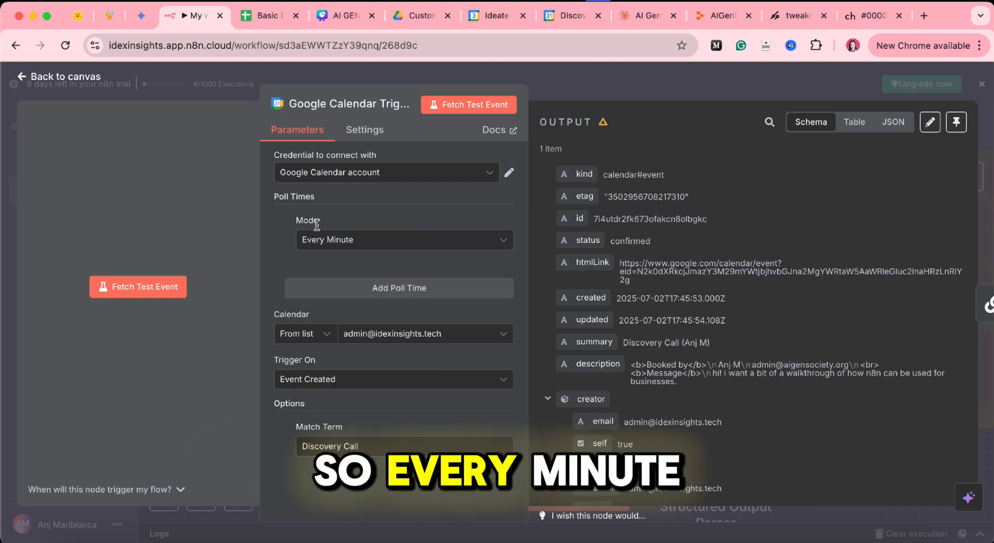
Step: Return to the canvas and save the workflow with the updated Google Calendar Trigger
left_click(74, 77)
scroll(586, 249, "right", 2)
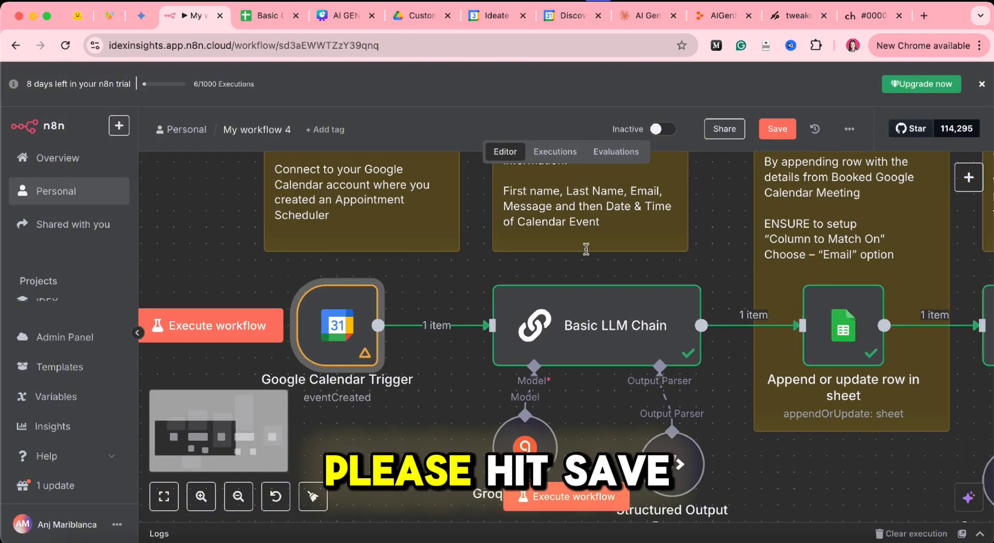
key("ctrl+s")
scroll(548, 332, "right", 2)
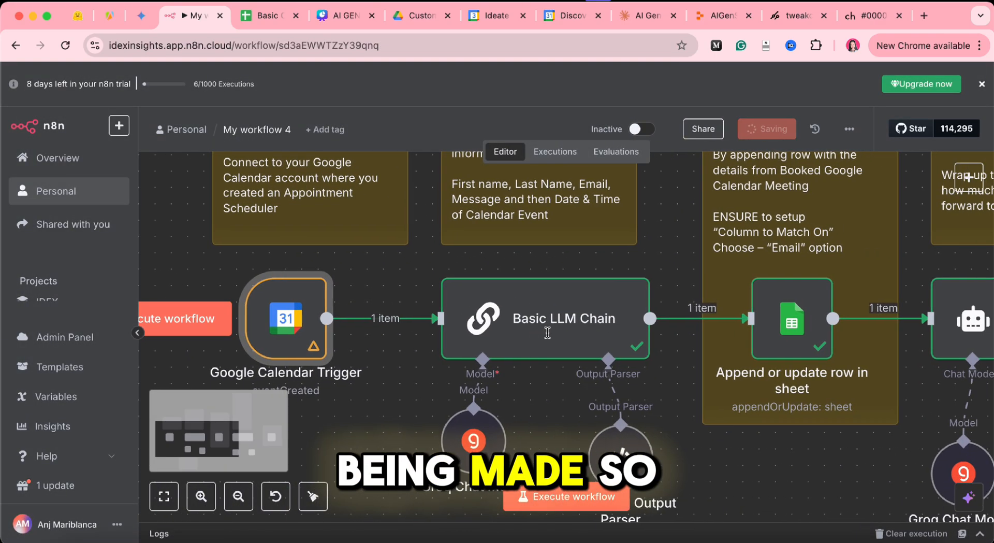
scroll(547, 332, "right", 3)
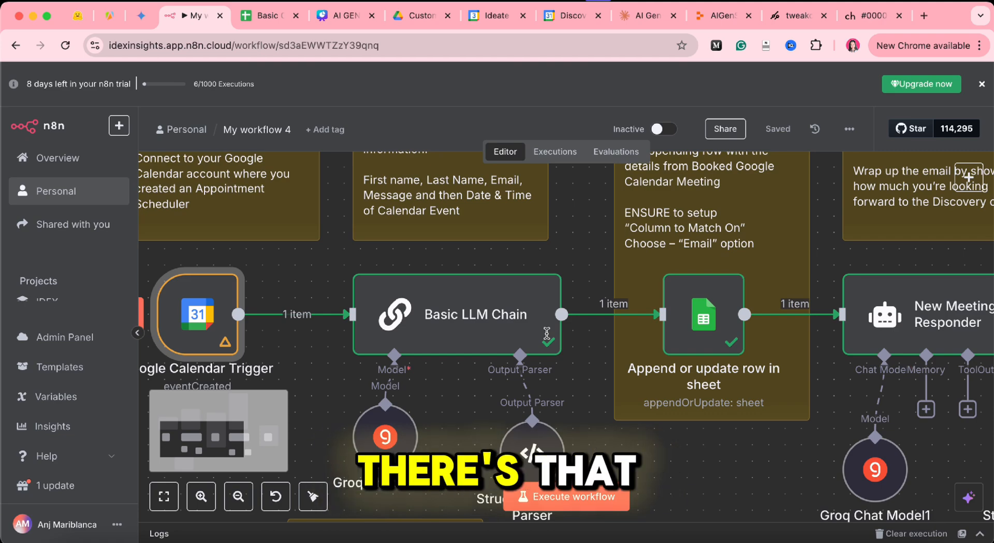
scroll(546, 333, "left", 4)
scroll(547, 332, "down", 2)
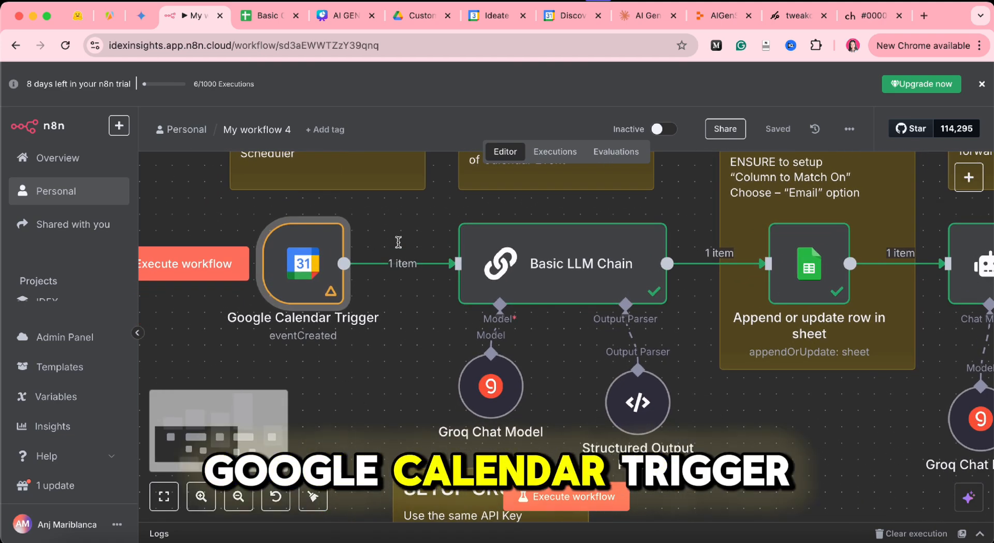
Step: Switch to the Discovery Call booking page in Google Calendar, check the booking confirmation, and go back to the appointment times
scroll(398, 242, "up", 2)
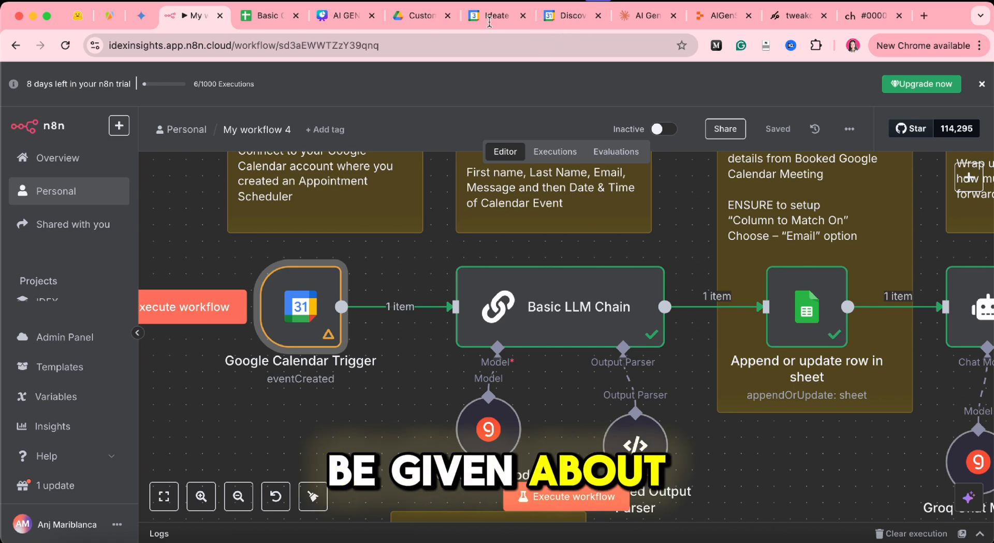
left_click(563, 17)
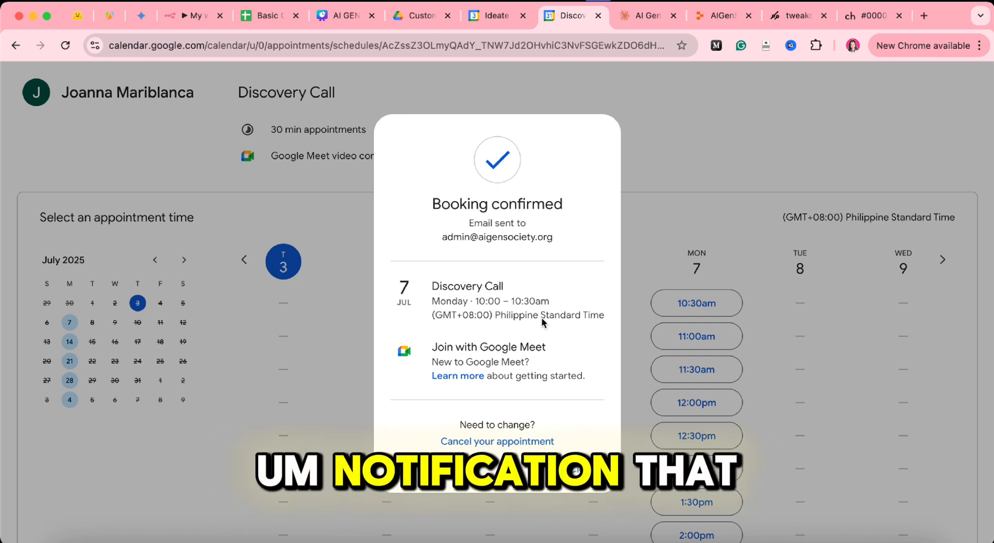
key("super+bracketleft")
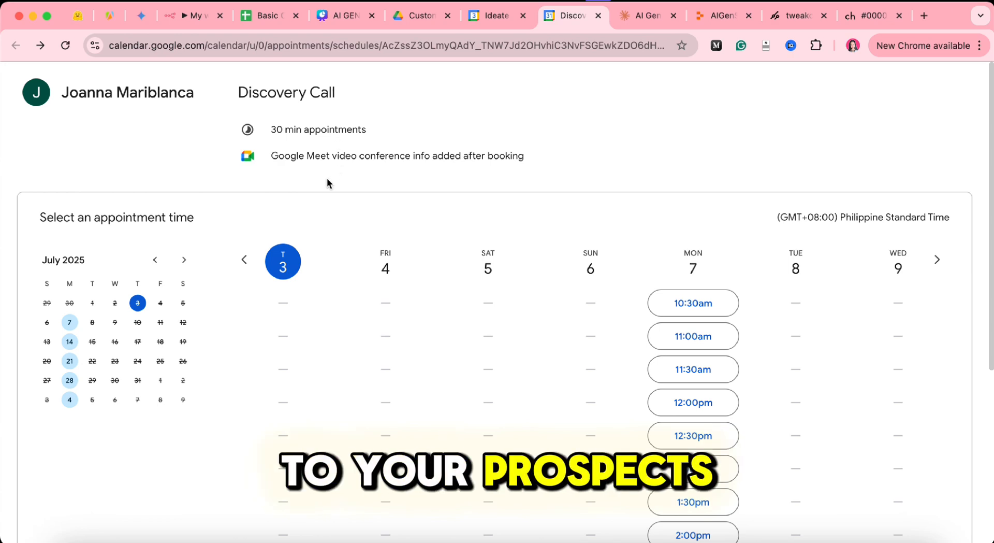
Step: Switch to the July 2025 week in Google Calendar, dismiss the event details, and view the creation options for an appointment schedule
left_click(495, 20)
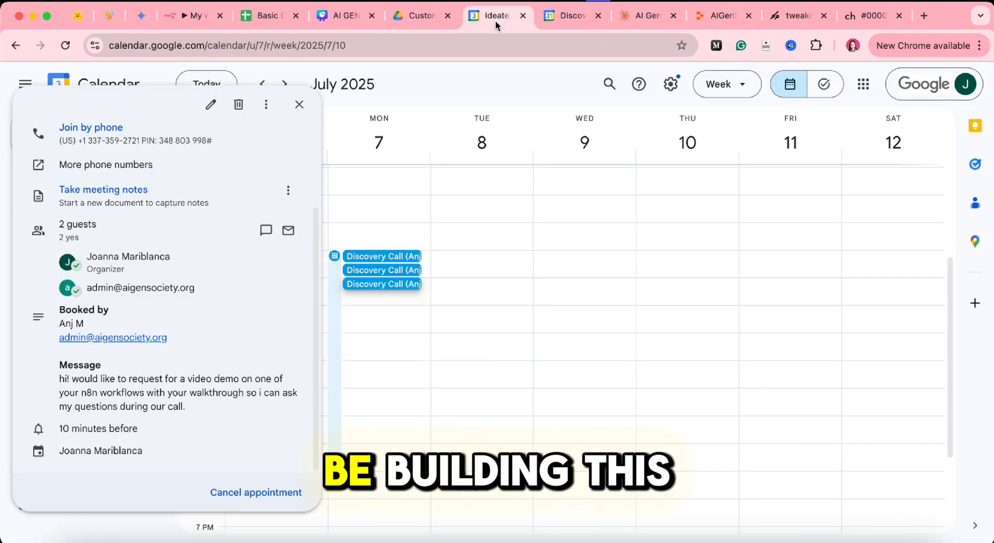
left_click(412, 106)
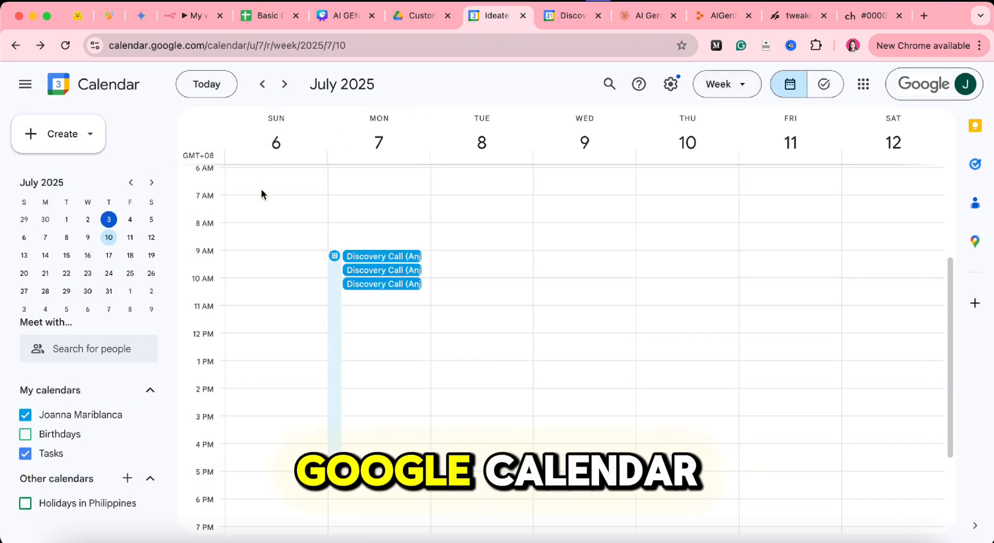
left_click(66, 143)
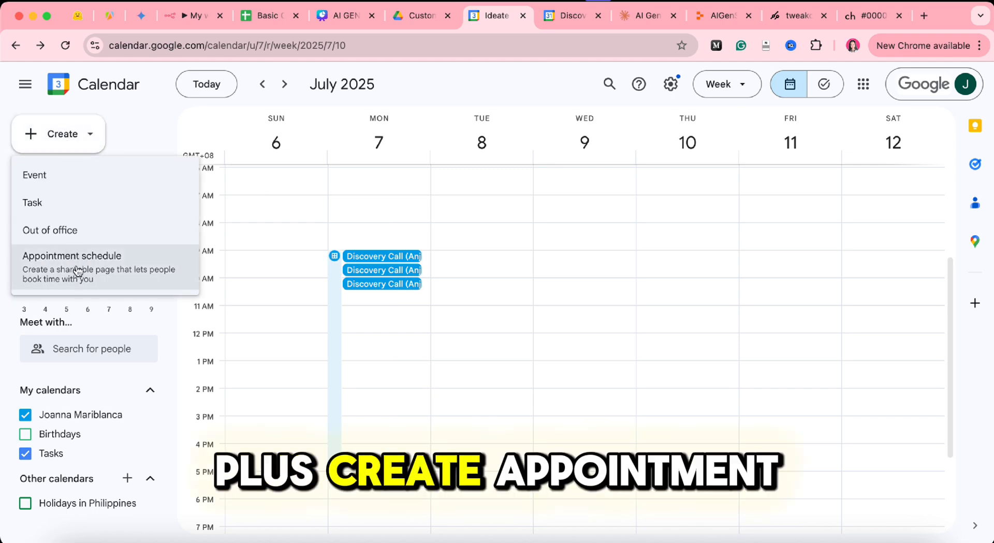
Step: Close the Customer Service Agent Building Blocks JSON file open in Google Drive and return to the n8n workflow
left_click(398, 17)
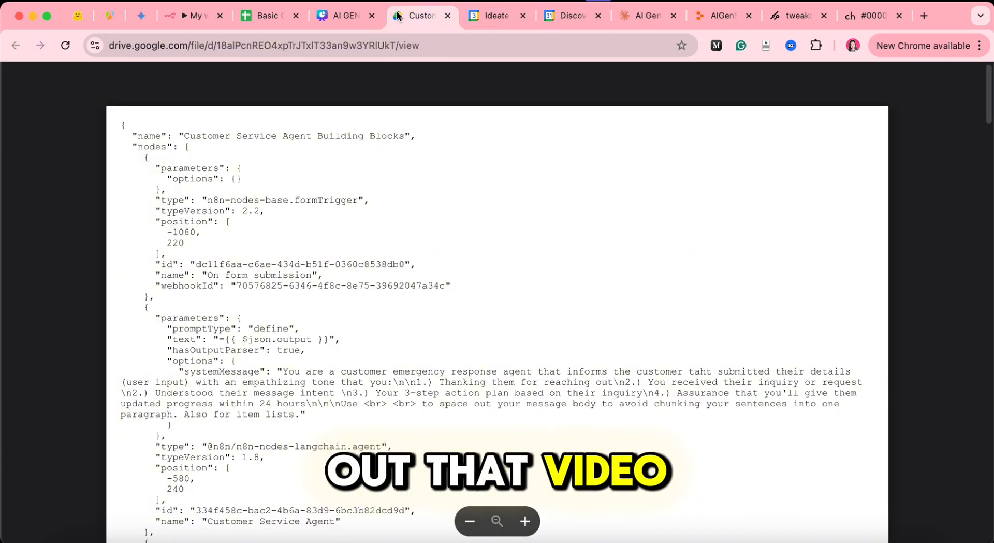
left_click(448, 17)
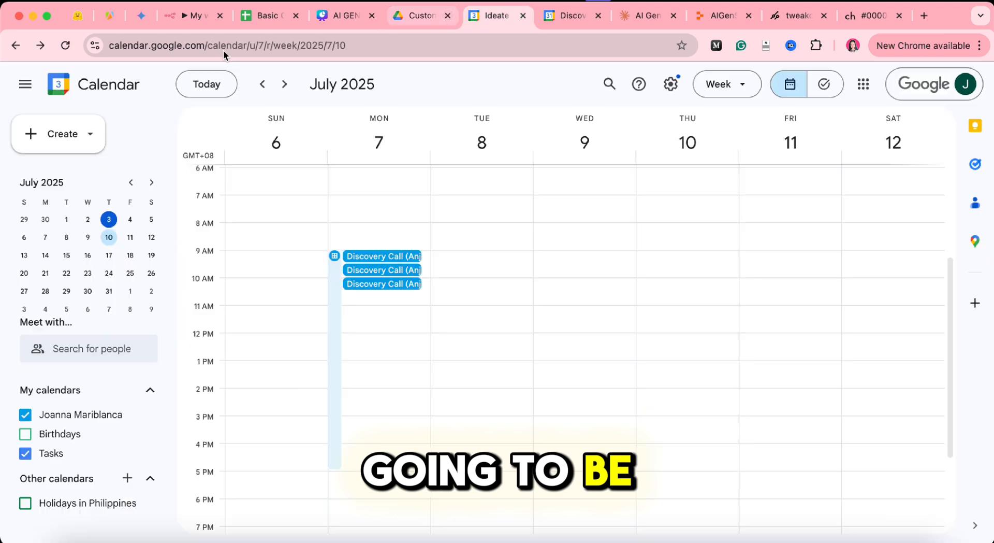
left_click(196, 16)
Step: Open the Basic LLM Chain node and review its user prompt, required output format and system message
mouse_move(575, 308)
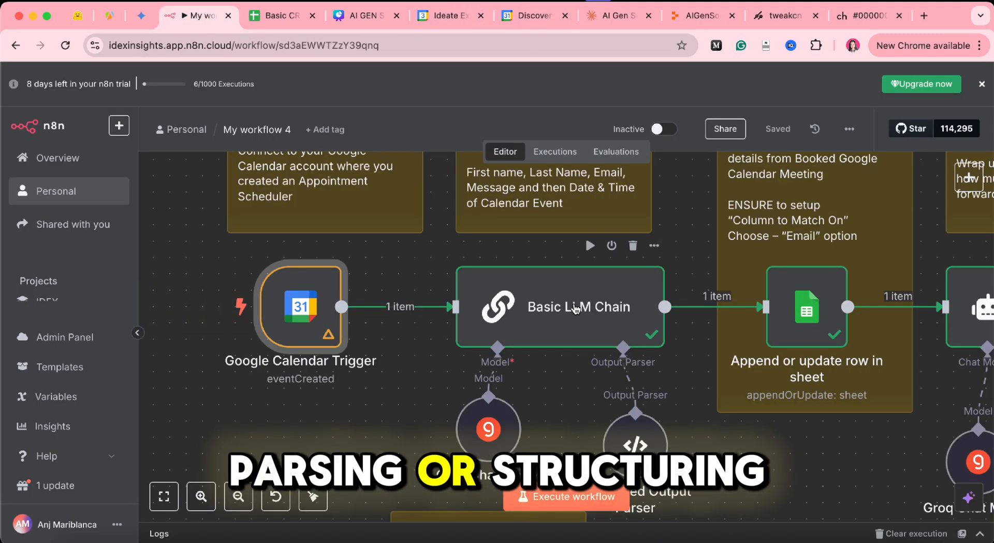
scroll(576, 307, "right", 5)
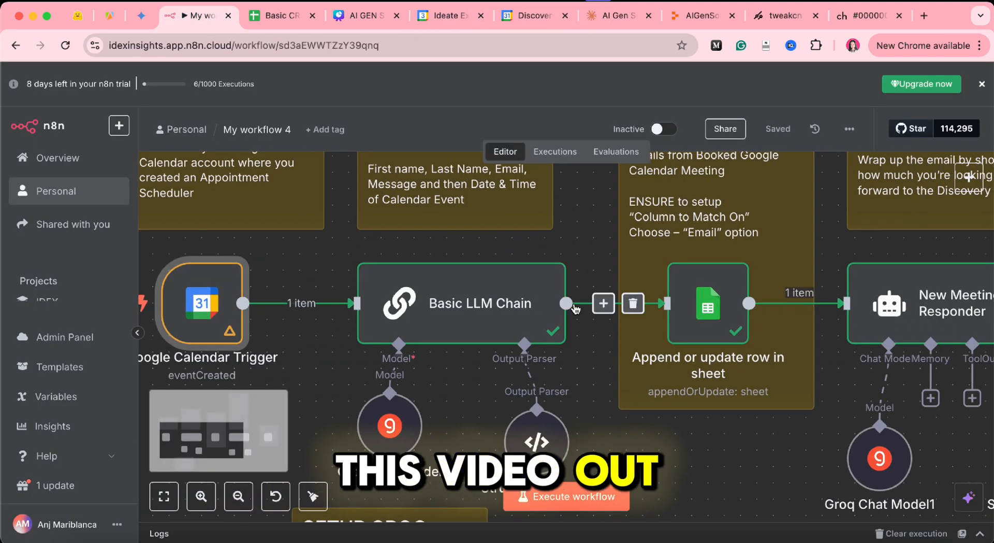
mouse_move(484, 306)
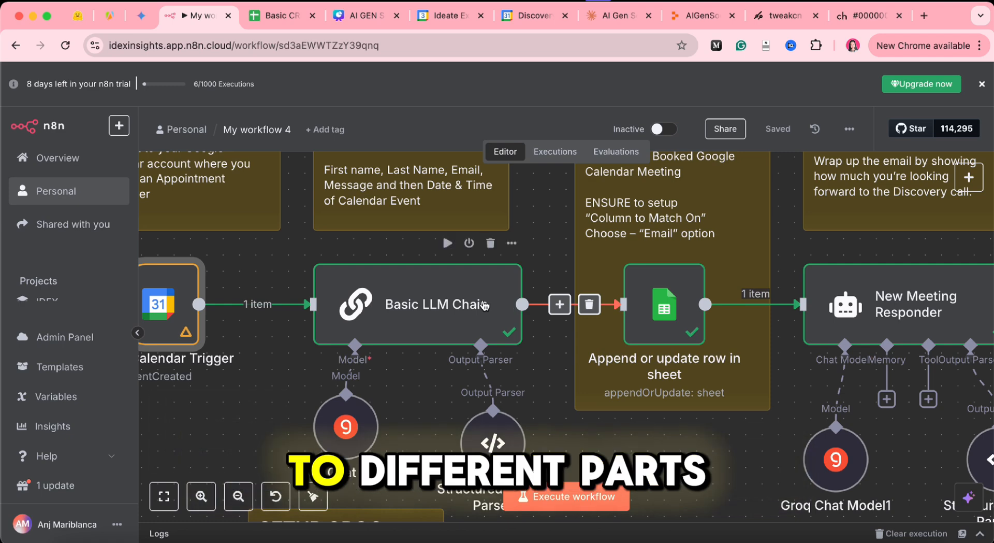
scroll(462, 305, "right", 2)
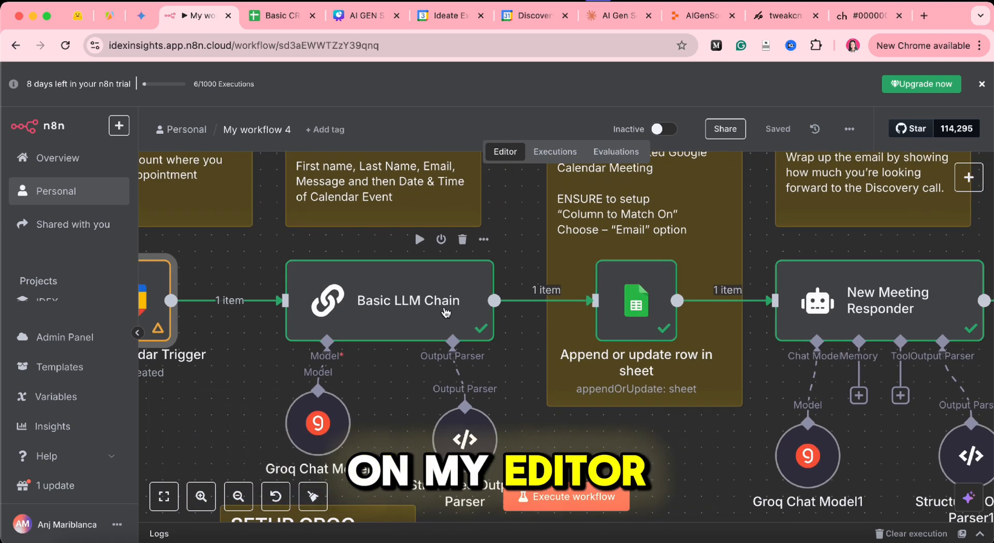
scroll(435, 293, "up", 1)
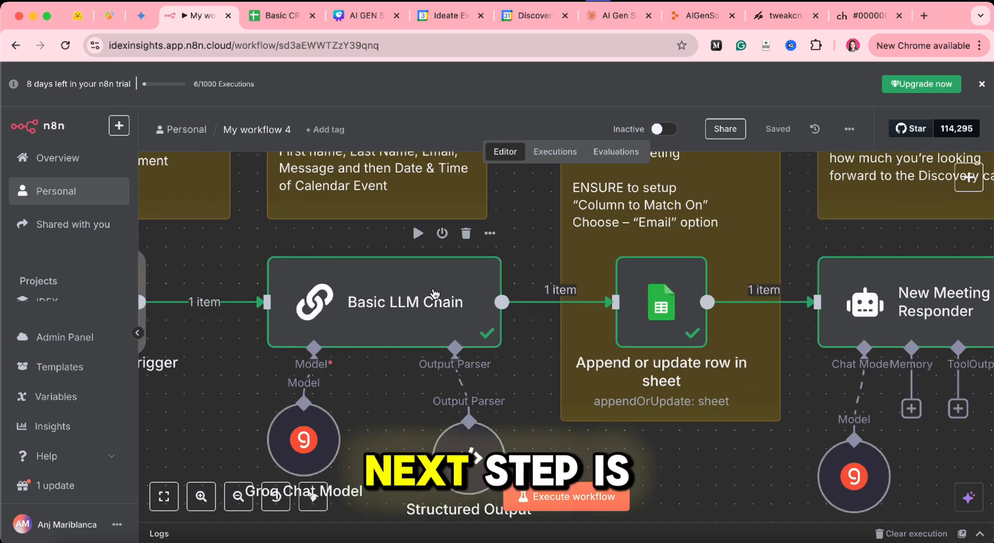
scroll(434, 293, "left", 1)
double_click(433, 295)
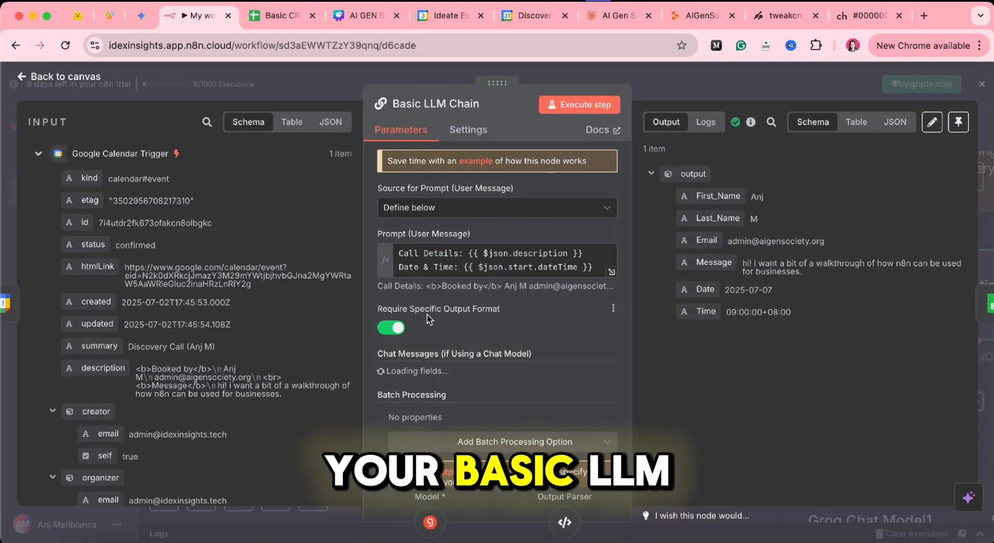
scroll(434, 352, "down", 2)
scroll(435, 357, "up", 2)
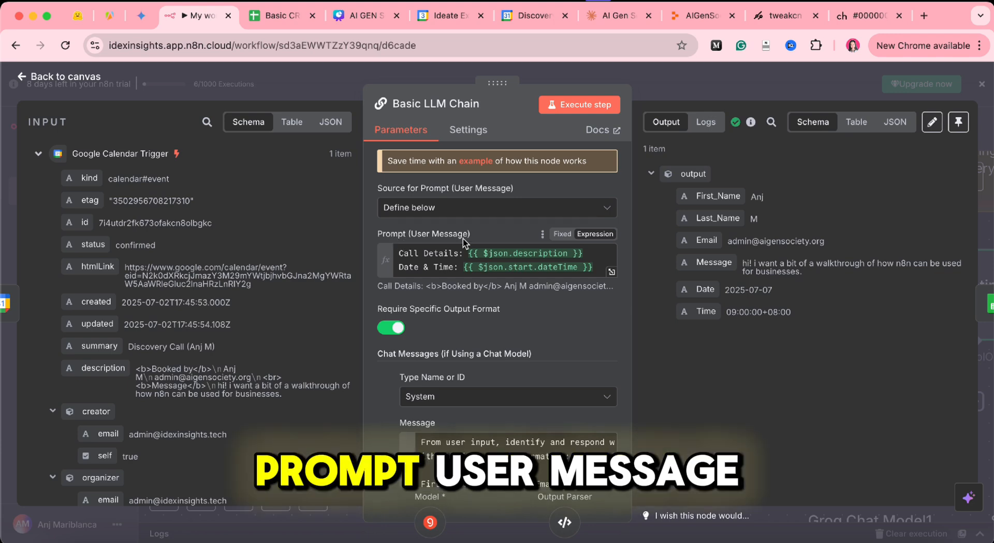
scroll(519, 329, "down", 2)
scroll(519, 329, "down", 3)
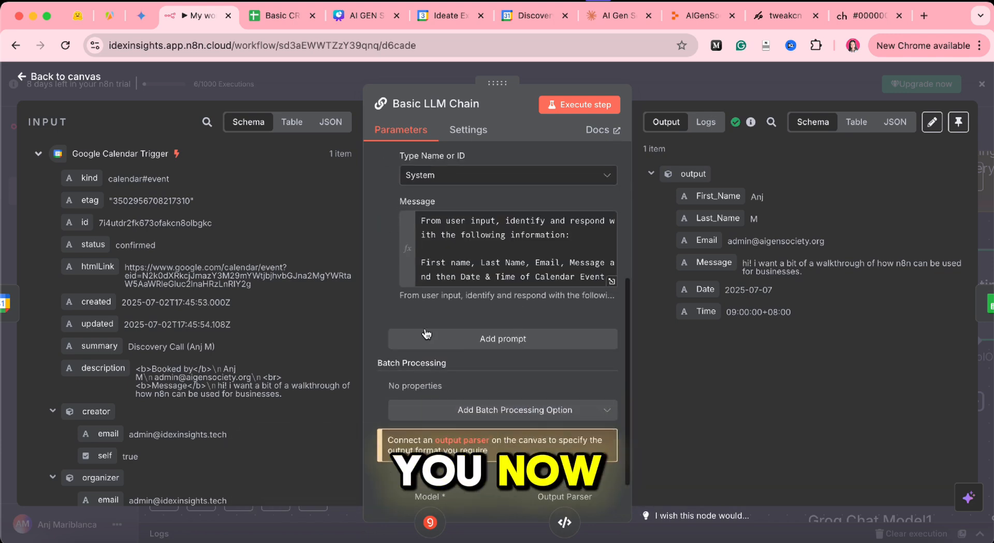
scroll(421, 306, "up", 1)
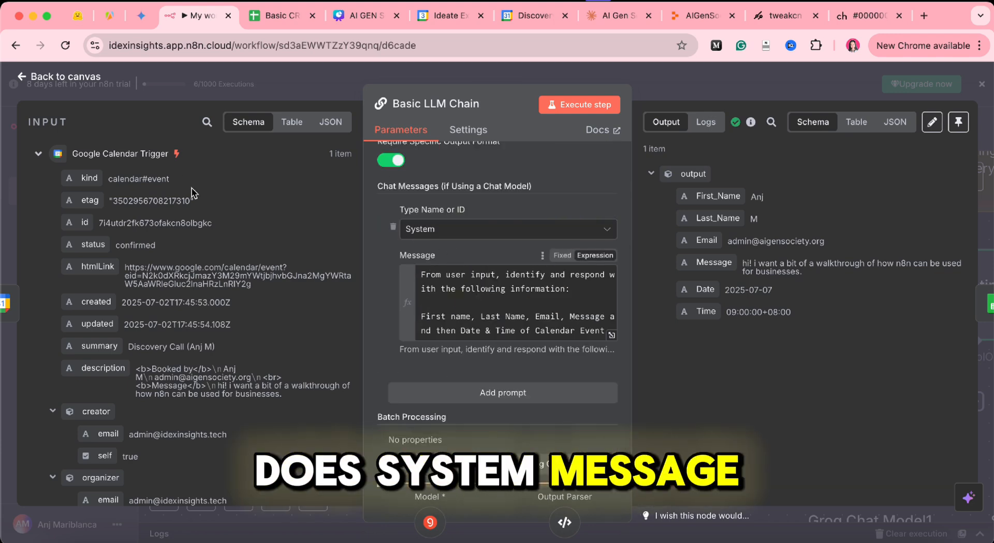
Step: Read the Paste SYSTEM MESSAGE sticky note and compare it with the system message in the Basic LLM Chain node
left_click(80, 83)
scroll(395, 306, "up", 5)
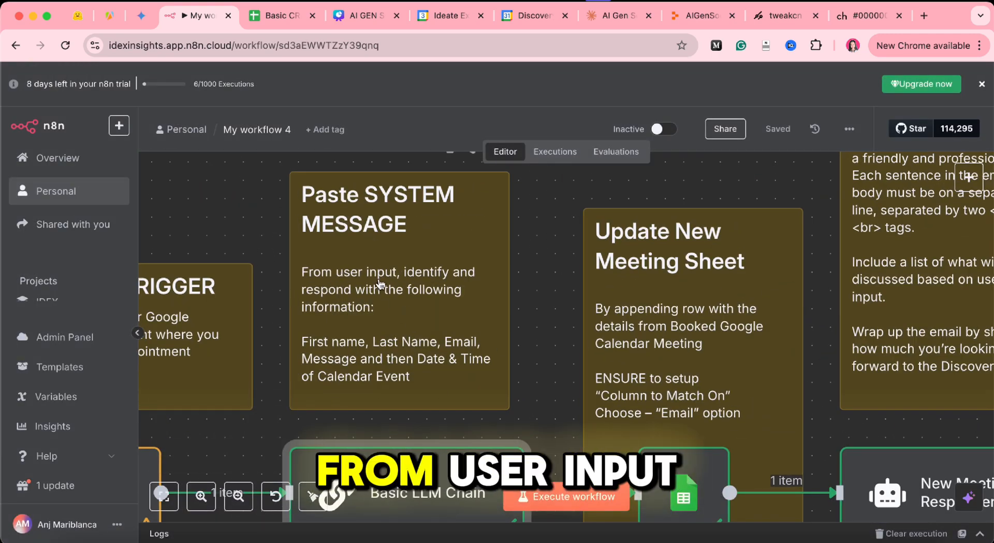
scroll(395, 346, "down", 5)
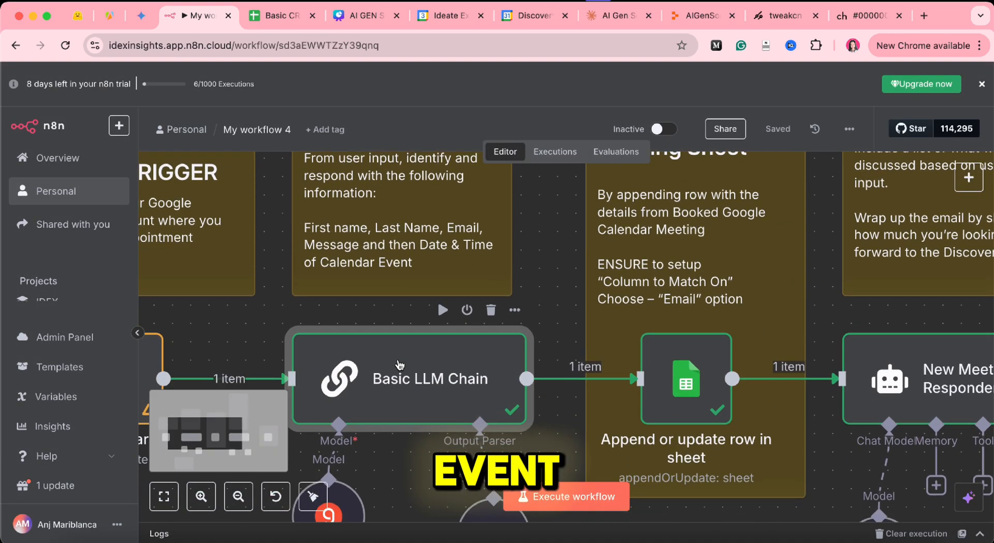
double_click(470, 364)
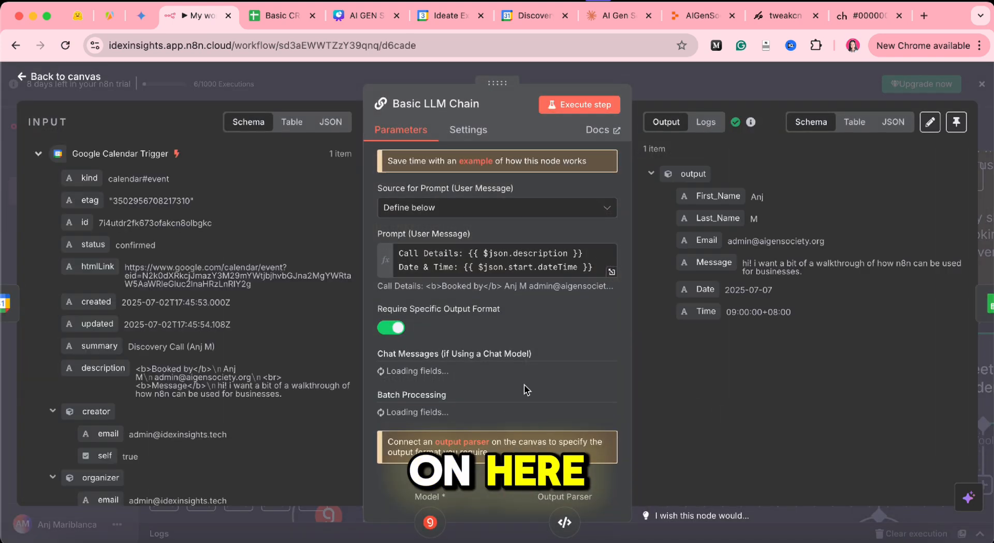
scroll(524, 388, "down", 3)
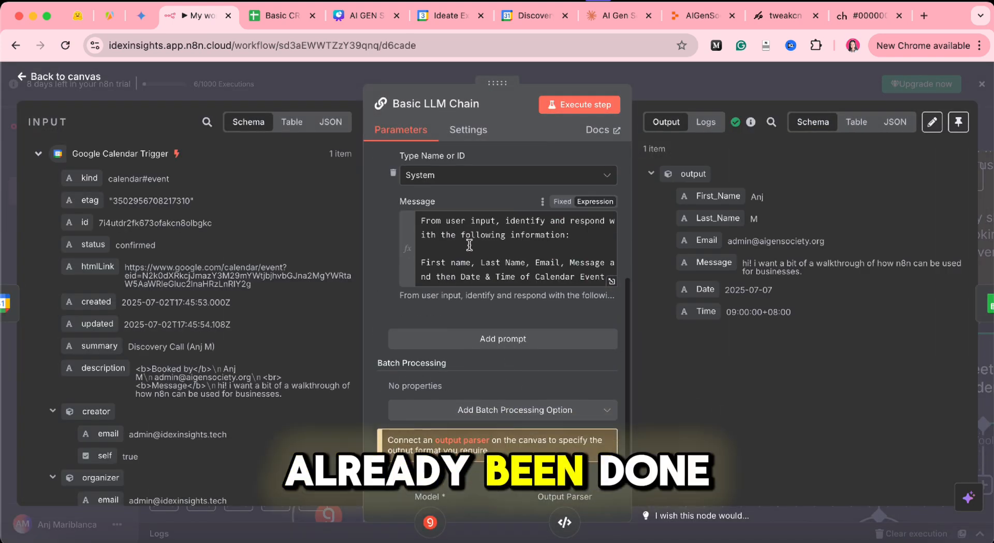
left_click_drag(445, 235, 567, 338)
left_click(555, 264)
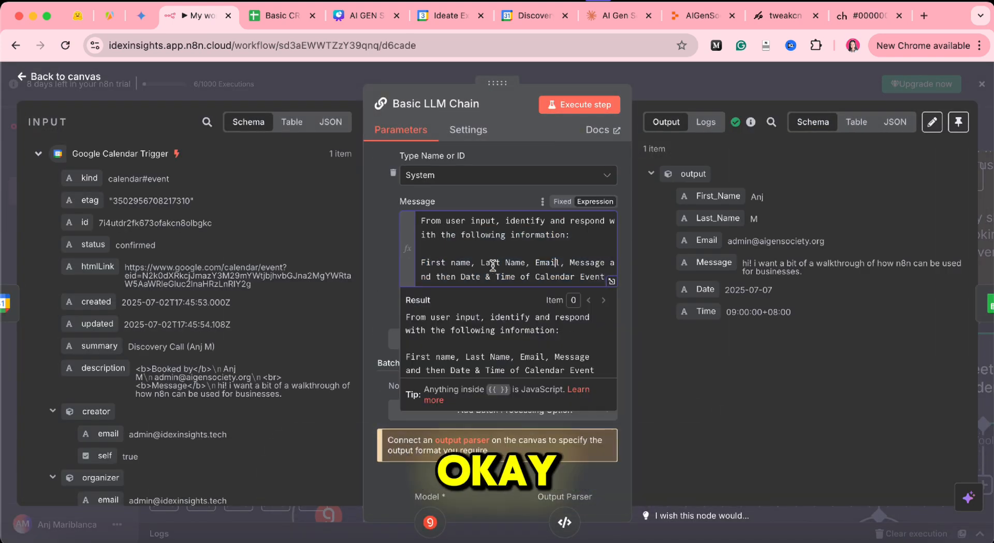
left_click(373, 234)
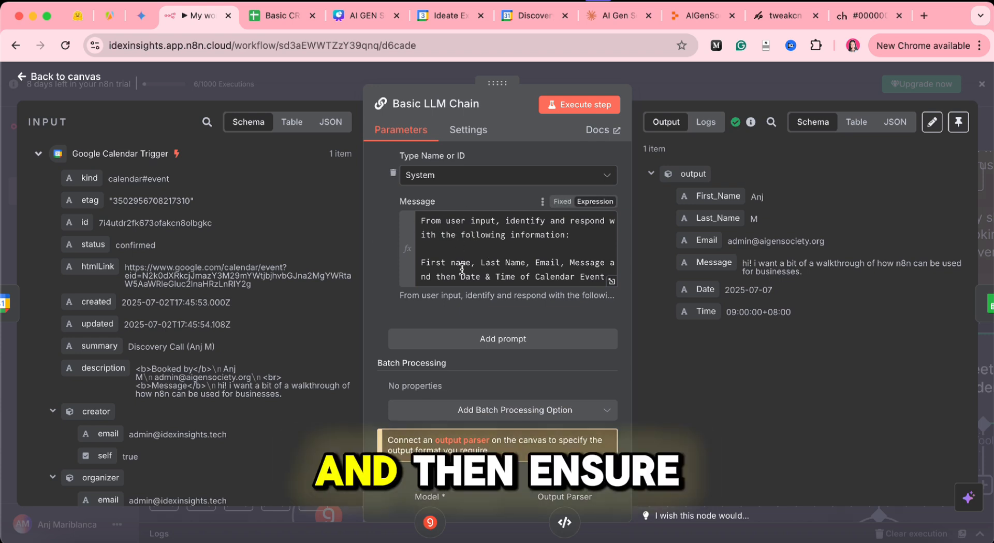
Step: Check the Groq account credential, including its API key connection, in the Basic LLM Chain's Groq Chat Model and return to the canvas
left_click(93, 77)
scroll(359, 400, "down", 4)
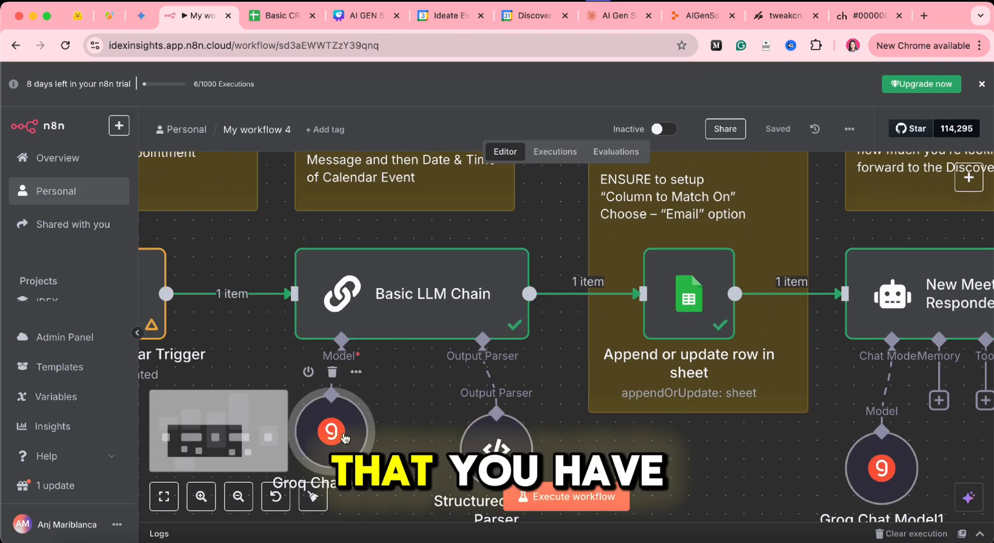
double_click(343, 437)
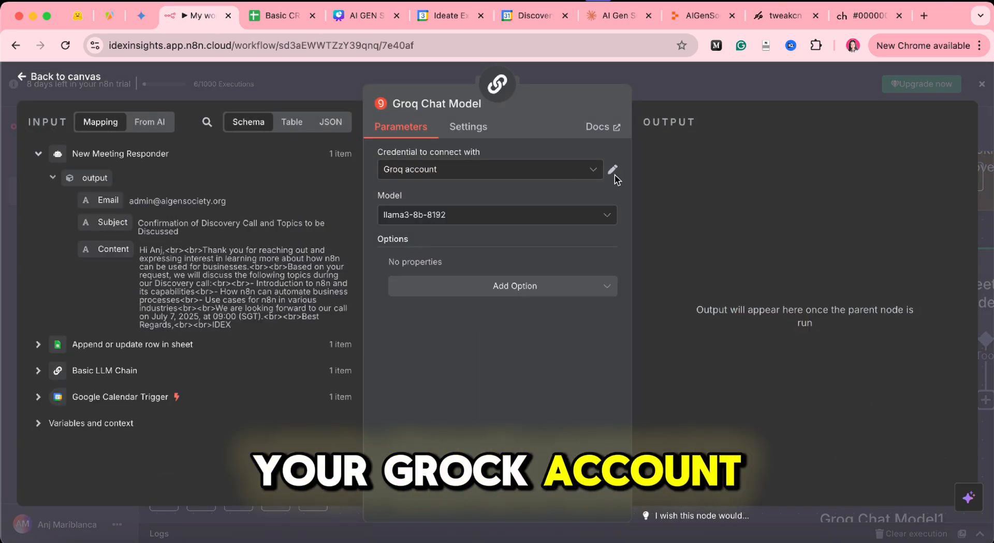
left_click(612, 170)
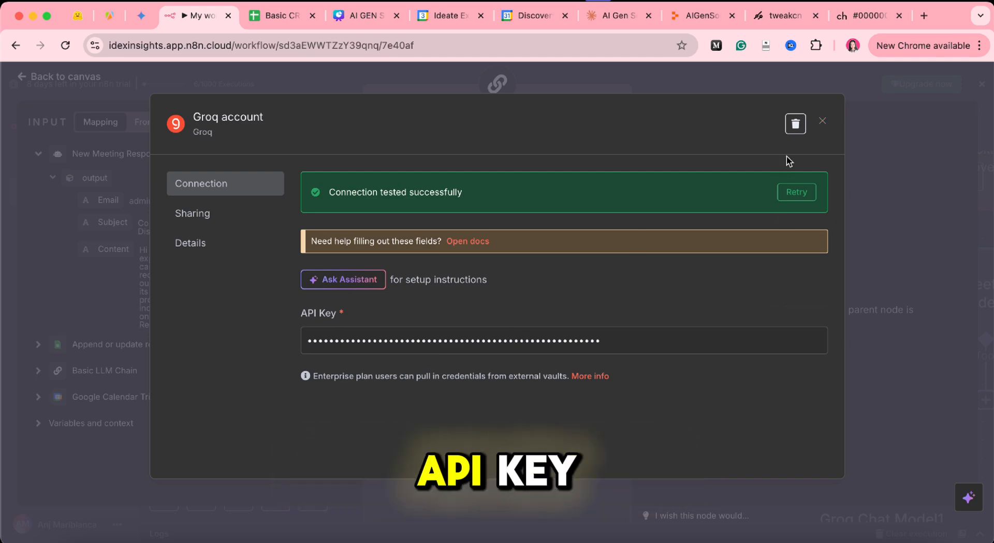
left_click(823, 121)
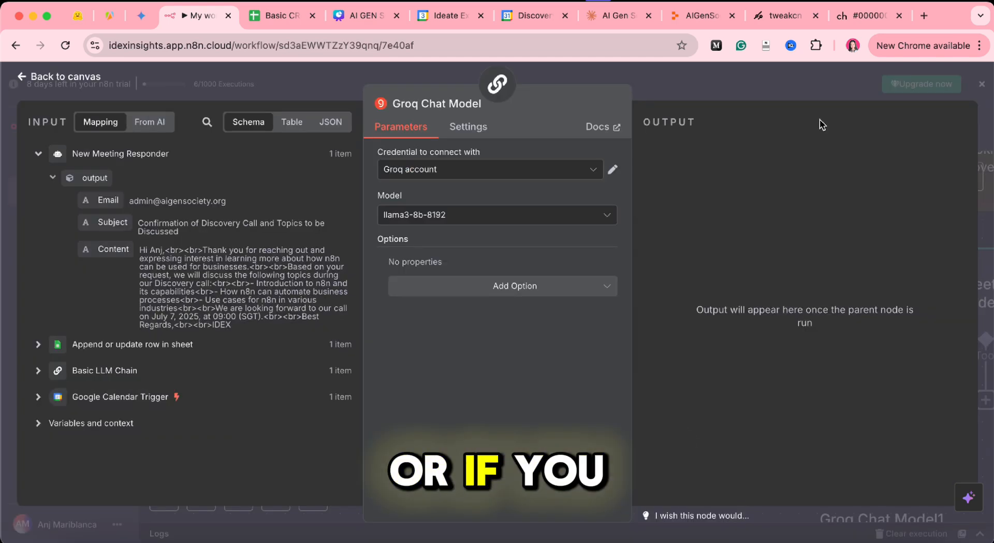
left_click(82, 78)
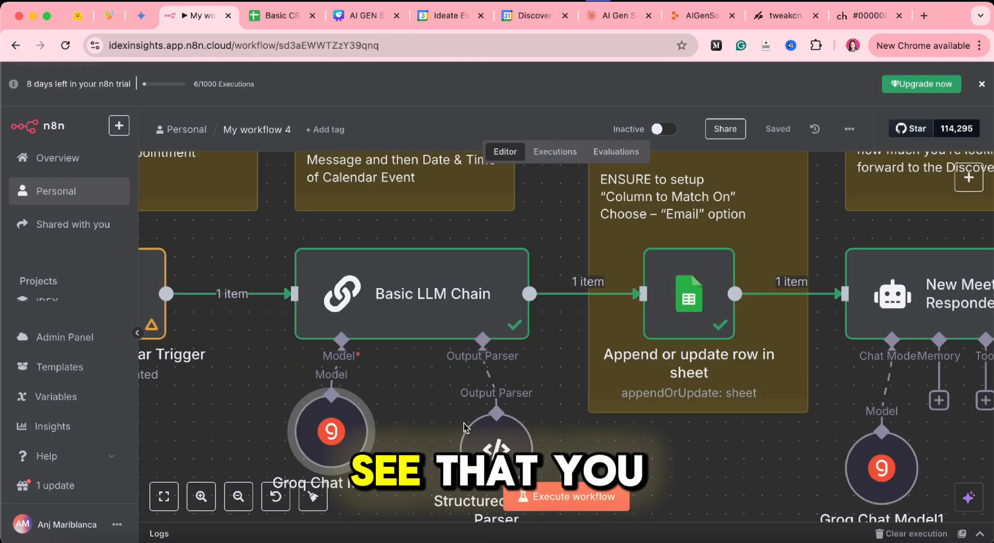
double_click(326, 426)
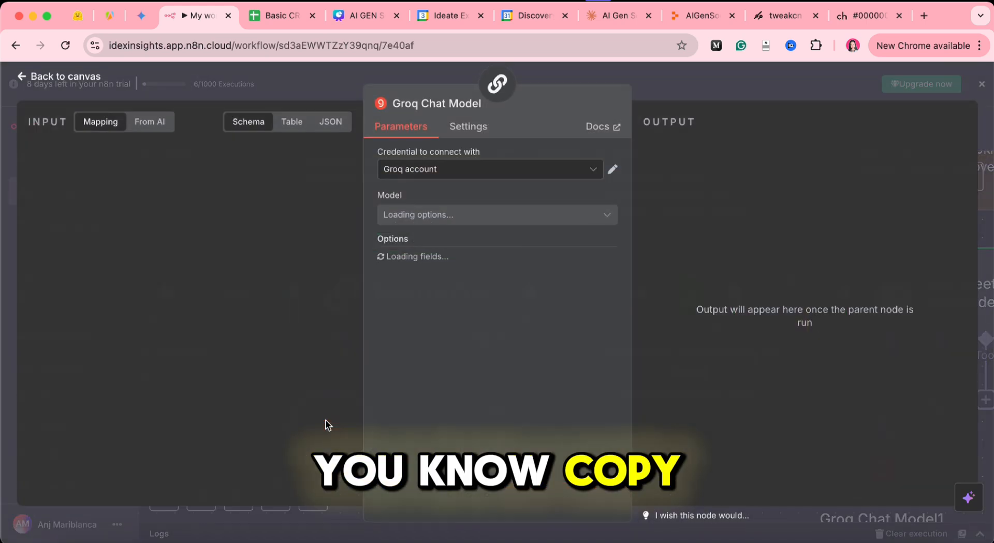
left_click(81, 84)
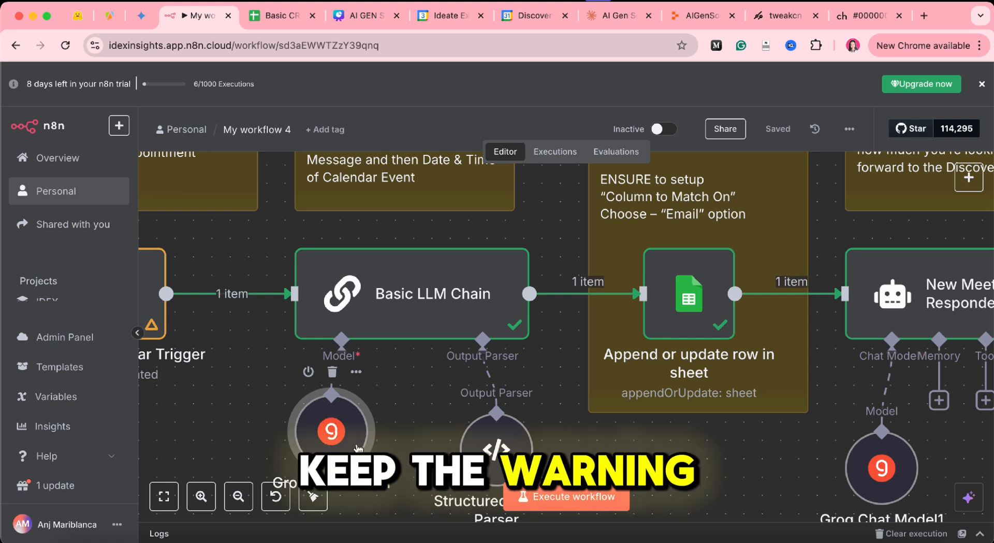
Step: Reopen the Basic LLM Chain's Groq Chat Model, browse the available models, and choose llama3-8b-8192
double_click(331, 431)
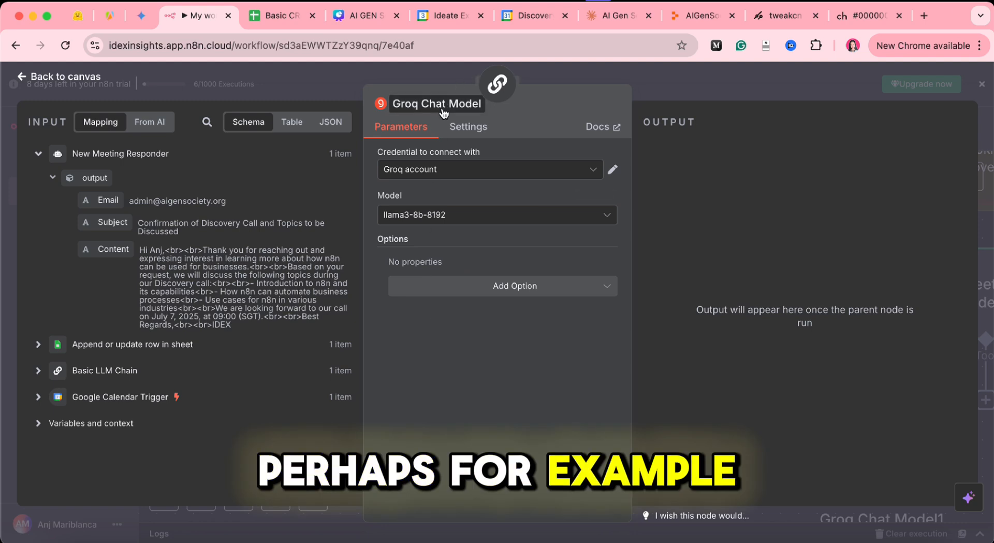
left_click(431, 219)
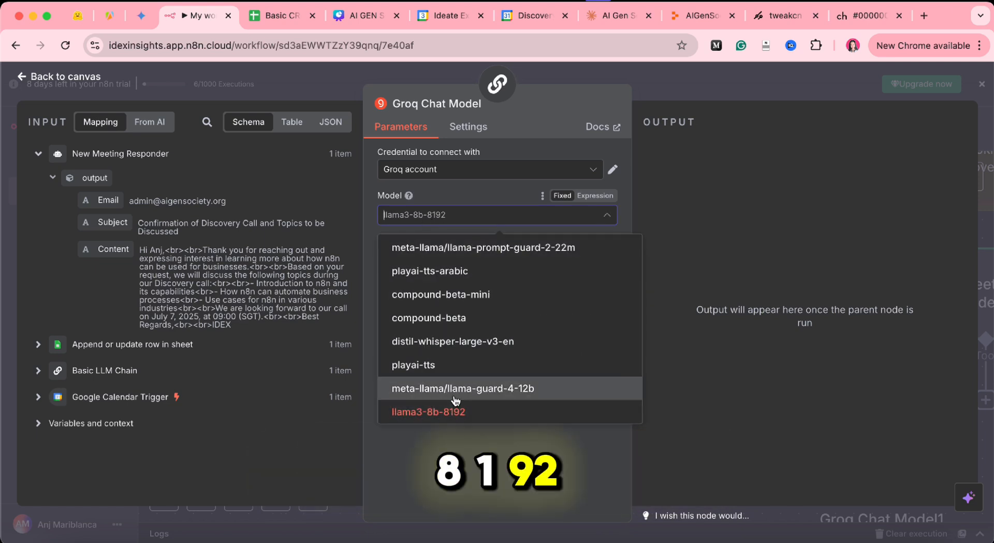
scroll(455, 393, "down", 4)
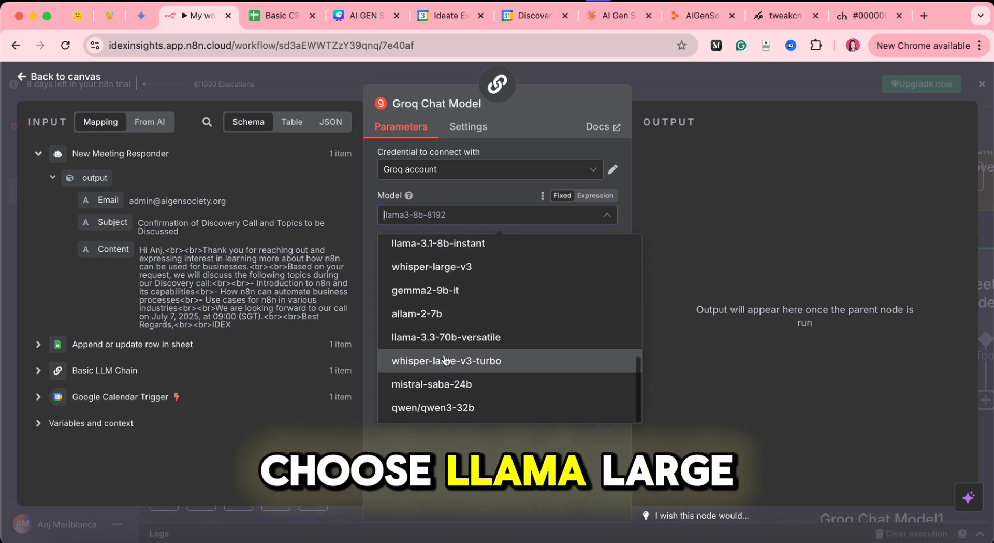
scroll(445, 368, "up", 5)
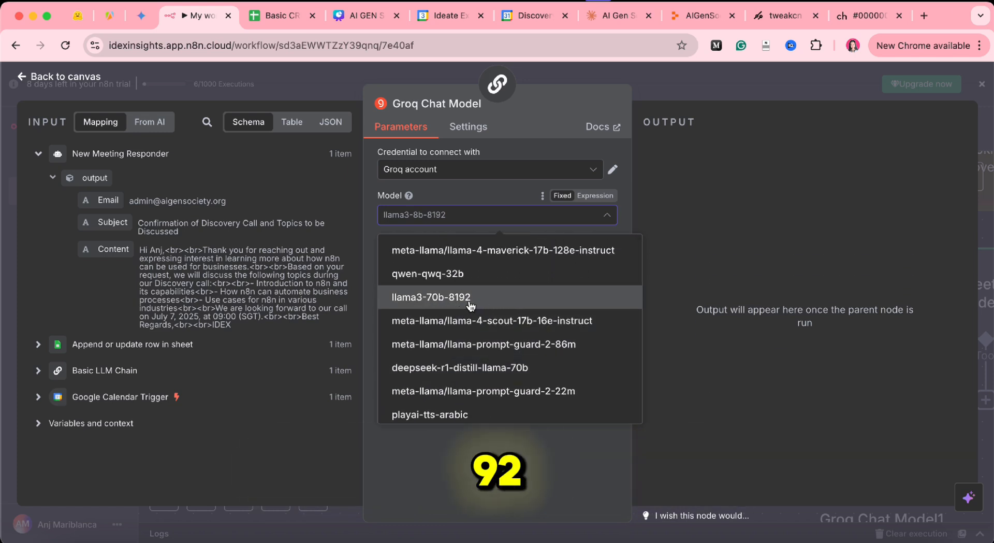
scroll(466, 321, "down", 5)
left_click(458, 352)
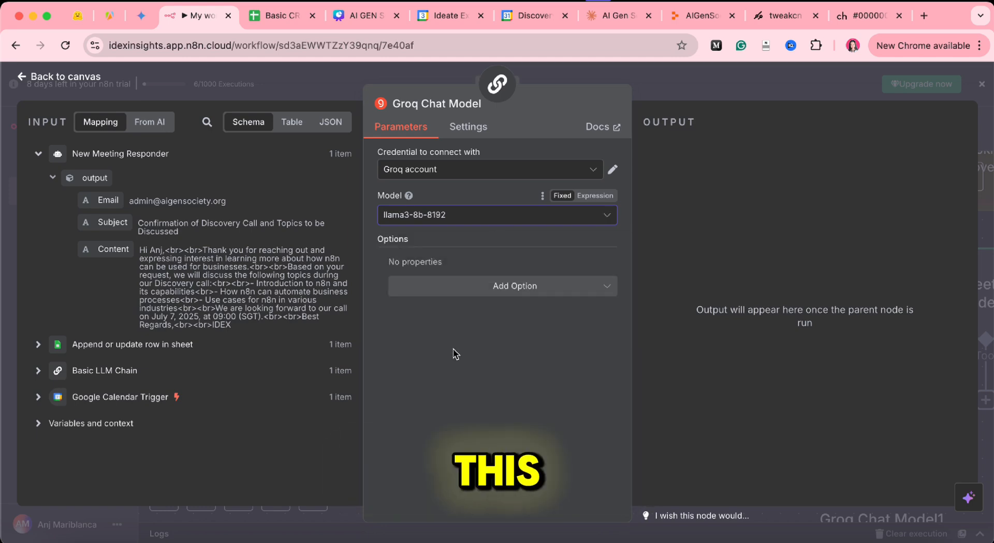
Step: Close the Groq Chat Model settings and review the Basic LLM Chain's system message against its output fields
left_click(62, 76)
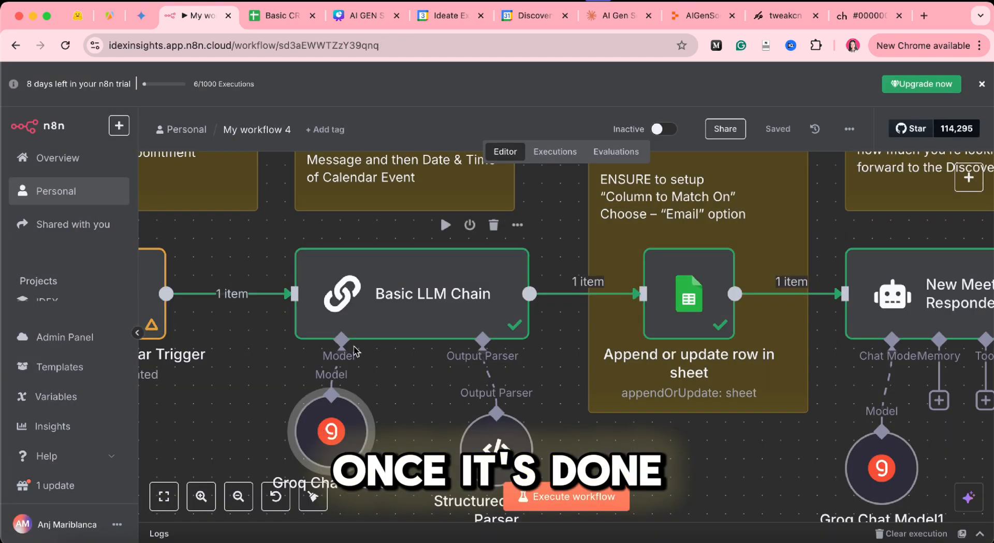
scroll(389, 411, "down", 3)
scroll(389, 411, "right", 4)
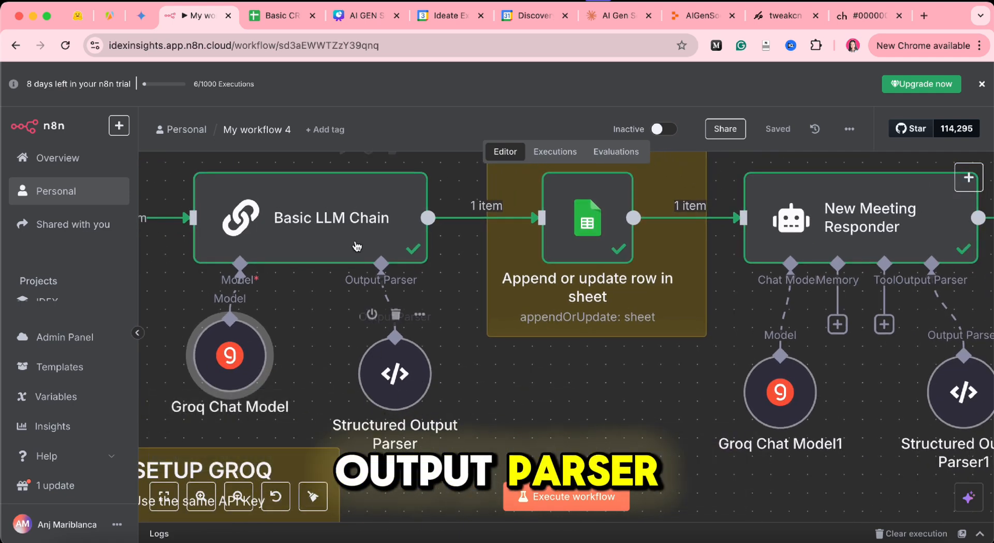
left_click(341, 219)
double_click(340, 219)
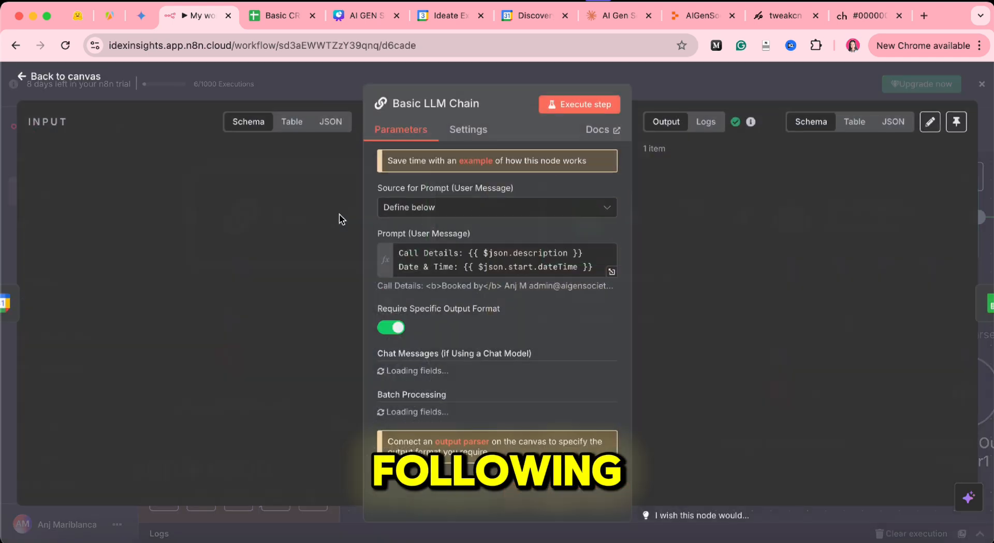
scroll(505, 317, "down", 1)
scroll(505, 317, "down", 3)
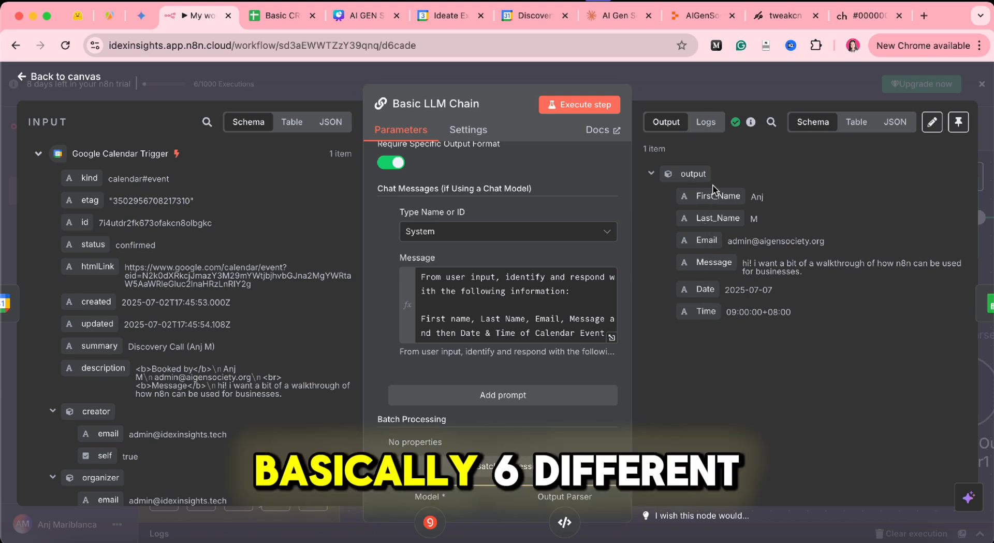
left_click(78, 81)
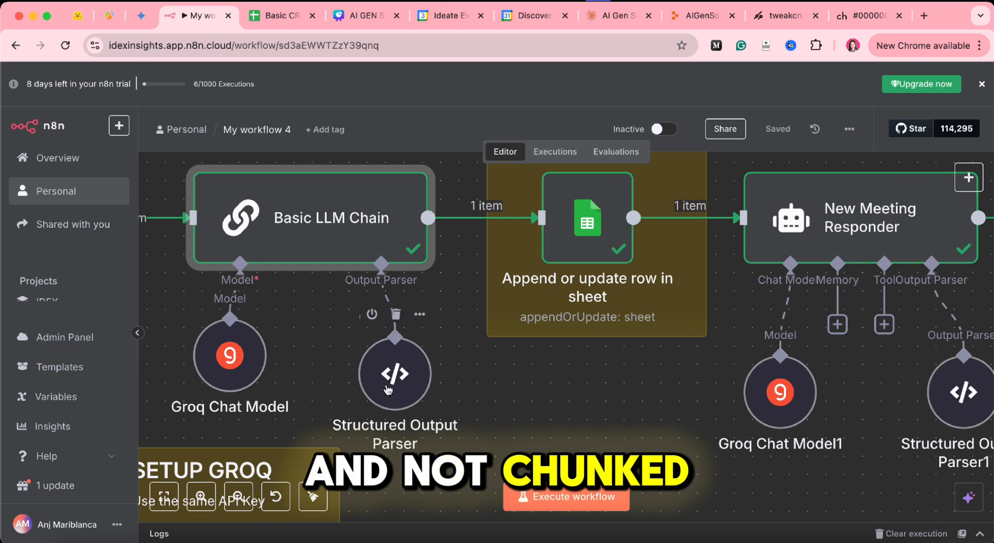
Step: Review the JSON example in the Structured Output Parser attached to the Basic LLM Chain and return to the canvas
double_click(388, 388)
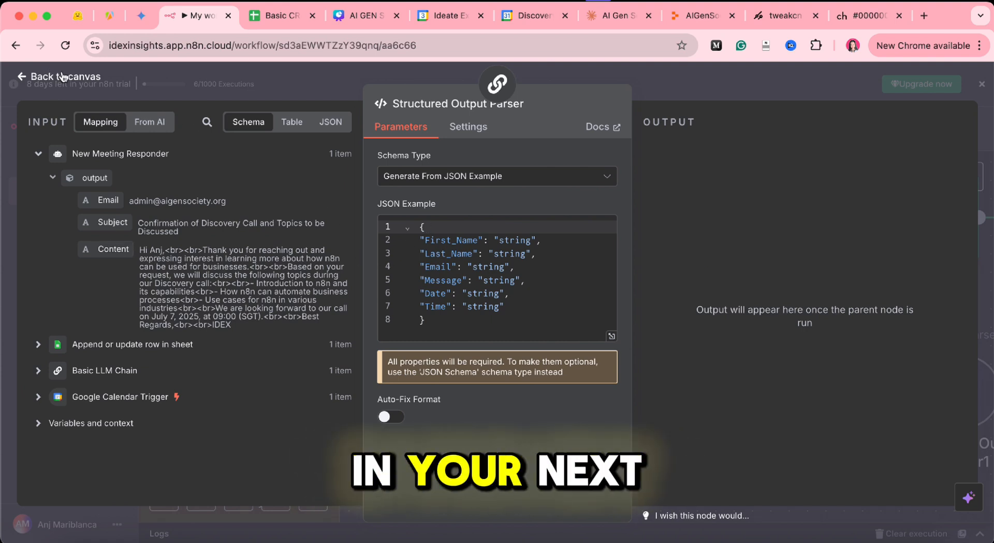
left_click(79, 77)
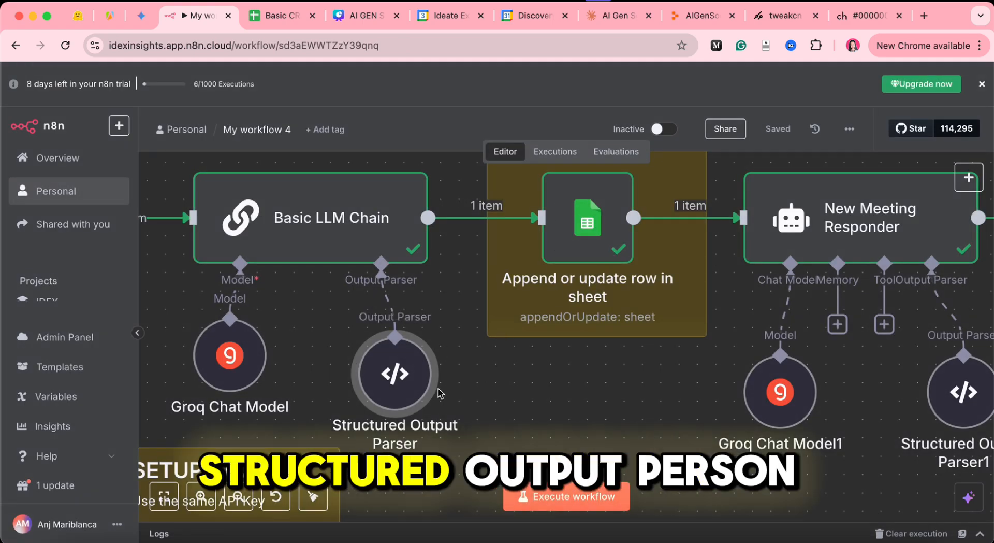
scroll(439, 394, "down", 6)
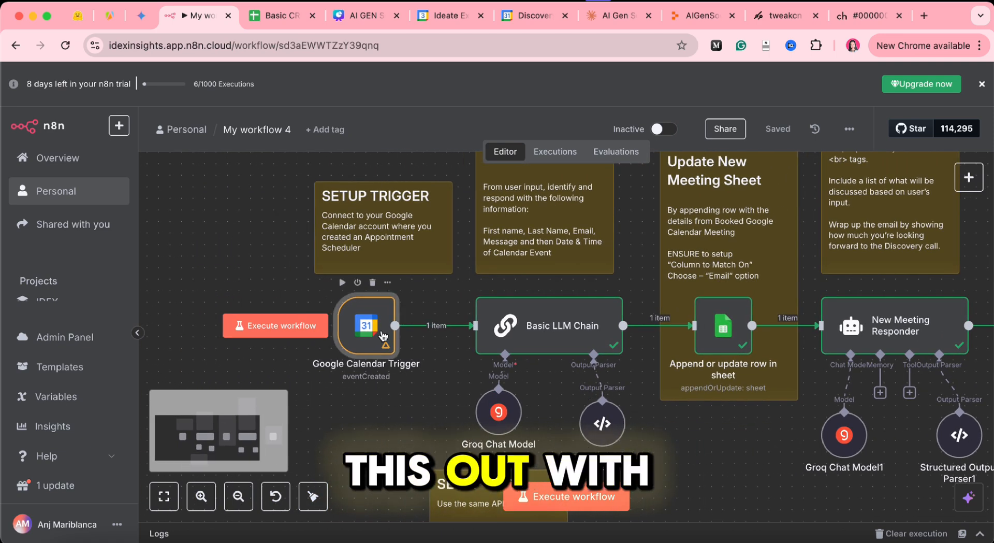
Step: Fetch a test event in the Google Calendar Trigger node and check the description field in its output
double_click(382, 334)
left_click(459, 110)
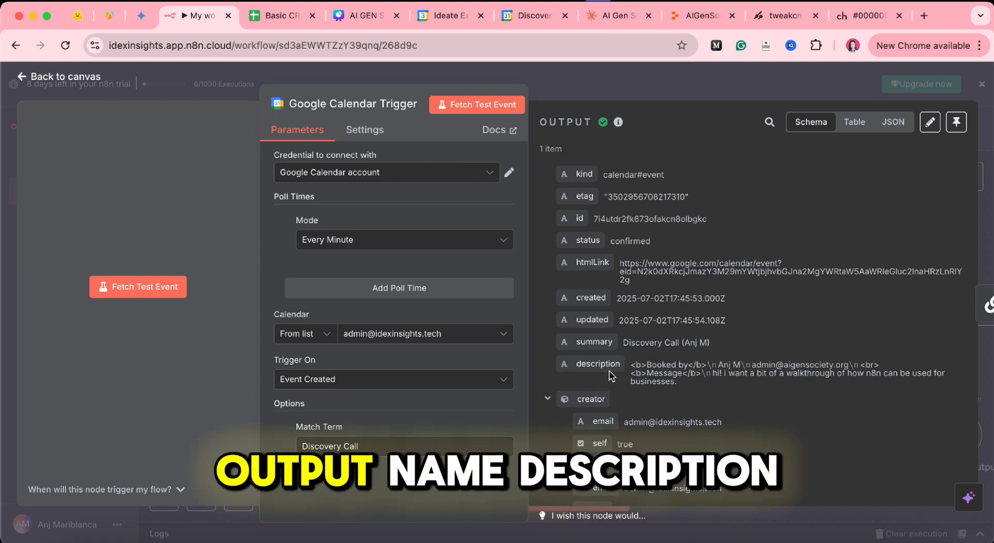
left_click_drag(591, 365, 606, 367)
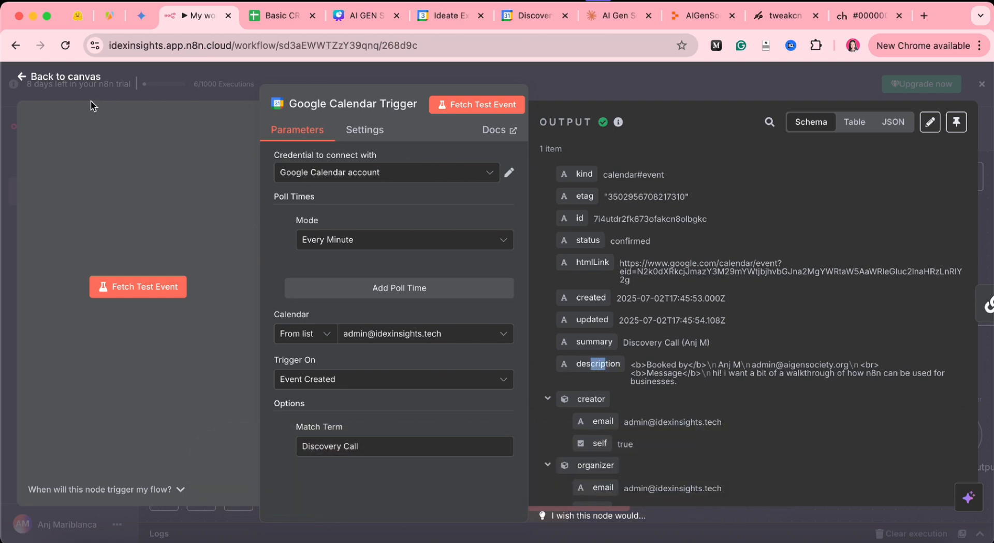
left_click(78, 76)
Step: Clear the Call Details expression in the Basic LLM Chain's user prompt, check the New Meeting sheet, and map the trigger's description field there
left_click(570, 333)
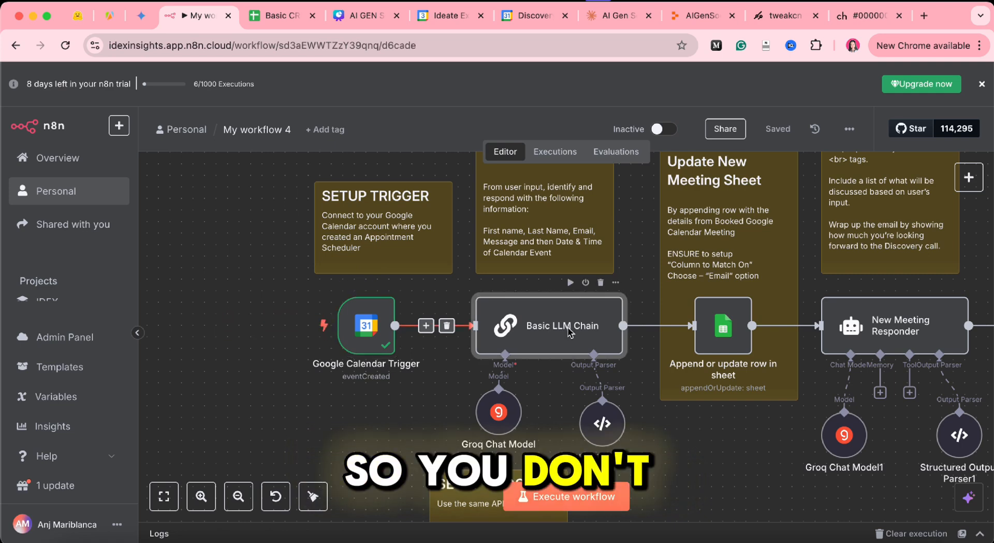
double_click(569, 332)
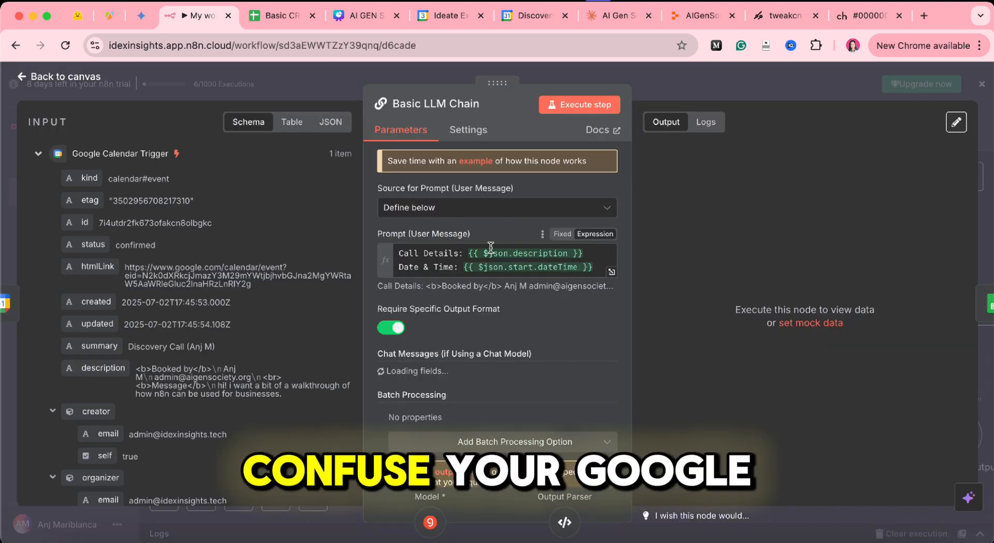
left_click_drag(588, 253, 468, 252)
key("BackSpace")
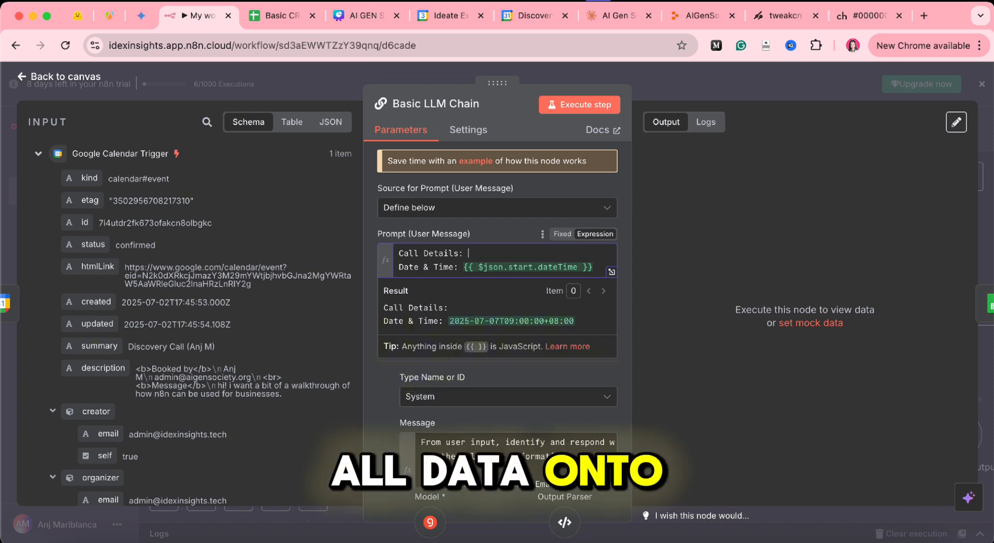
left_click(272, 19)
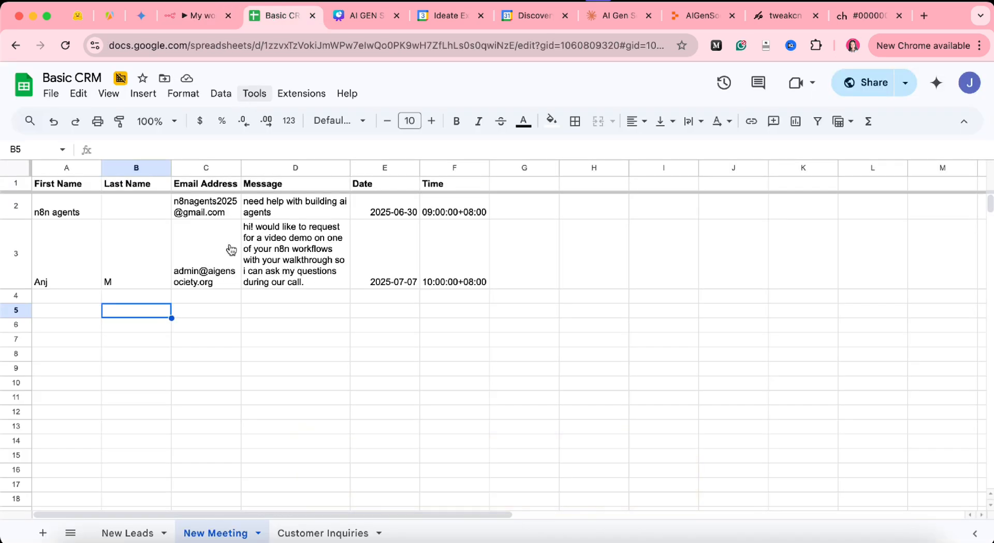
left_click(203, 16)
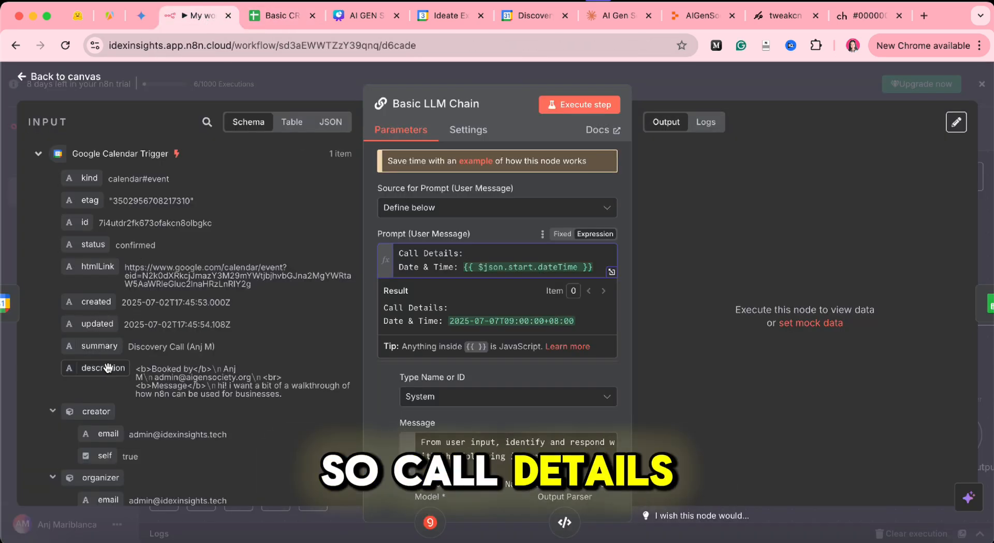
left_click_drag(241, 331, 468, 253)
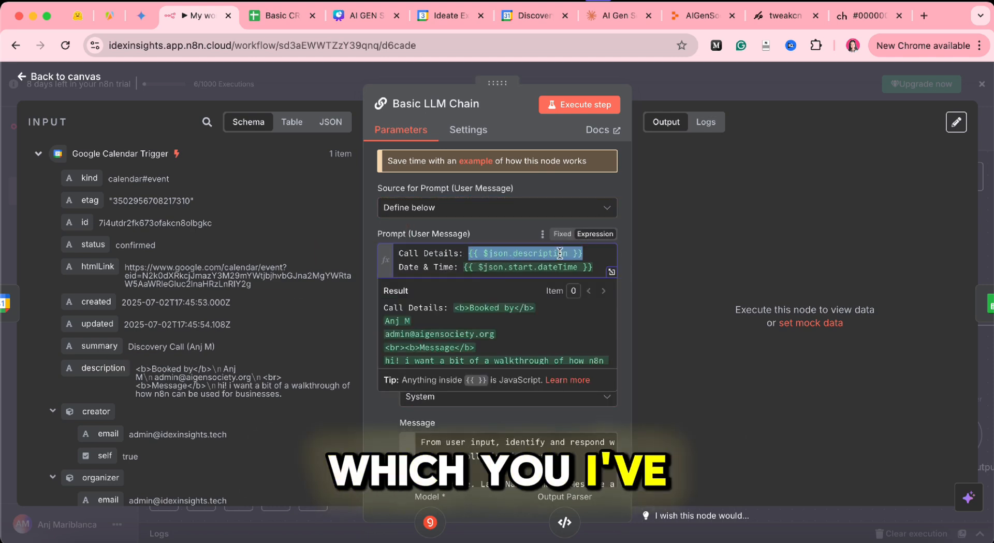
Step: Check the start dateTime mapping and system message, execute the Basic LLM Chain step, and return to the canvas
scroll(497, 290, "down", 1)
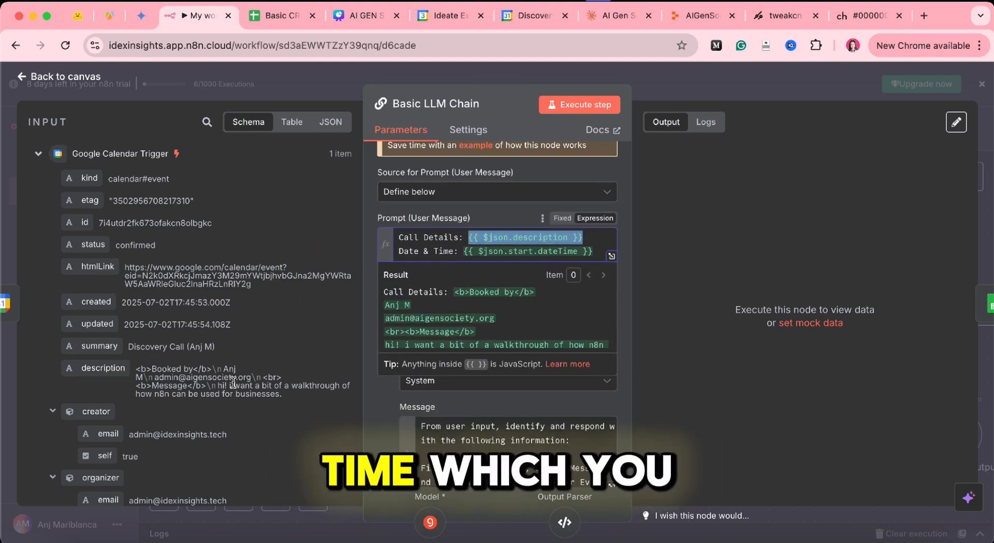
scroll(233, 382, "down", 3)
left_click_drag(119, 411, 494, 258)
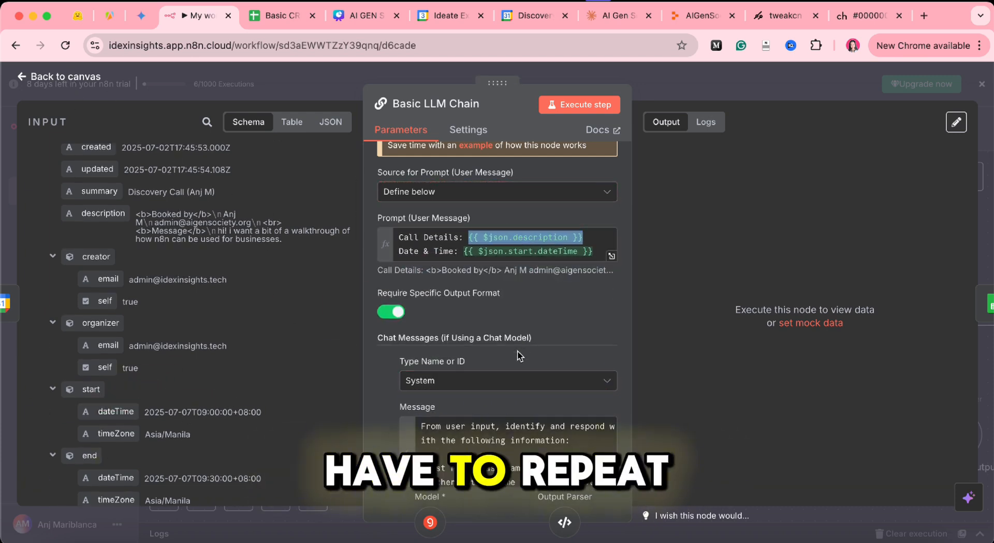
scroll(518, 233, "down", 5)
scroll(621, 155, "up", 6)
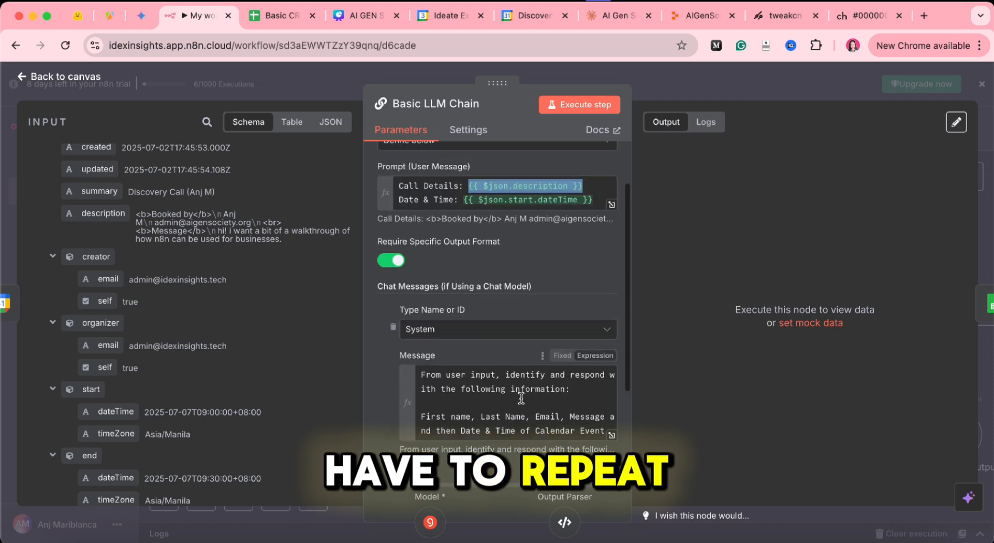
left_click(582, 104)
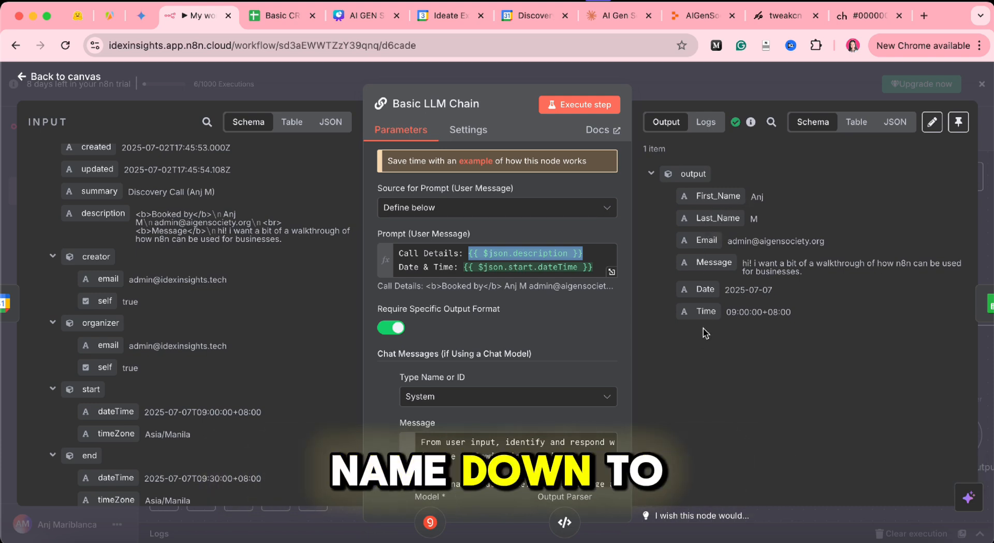
left_click(97, 79)
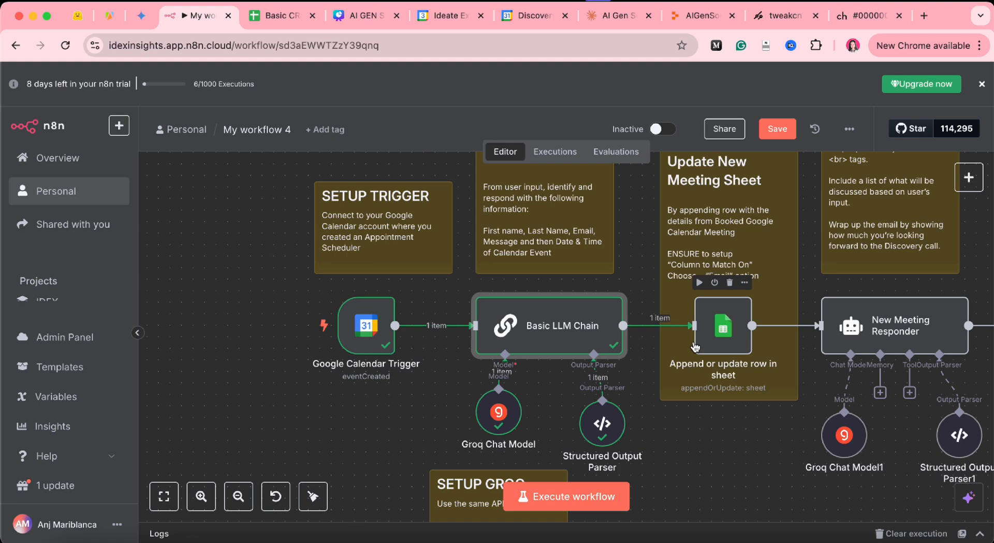
Step: Look over the parameters of the Append or update row in sheet node and return to the canvas
scroll(597, 352, "right", 5)
left_click(548, 338)
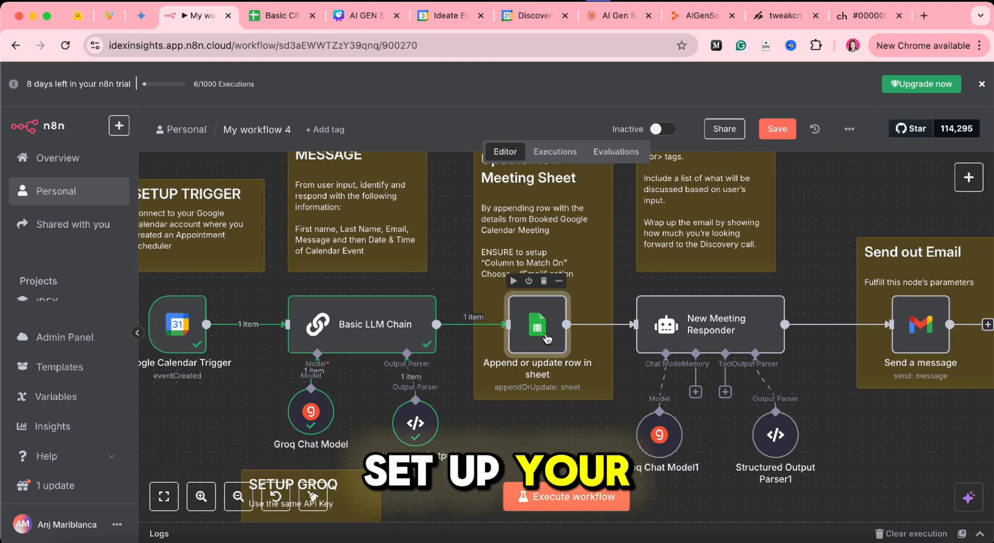
double_click(547, 338)
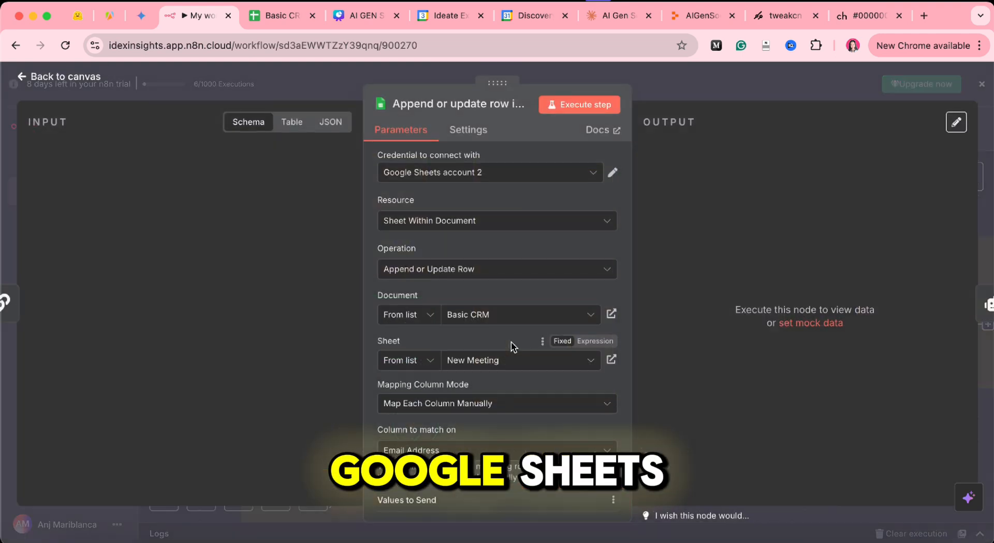
left_click(61, 78)
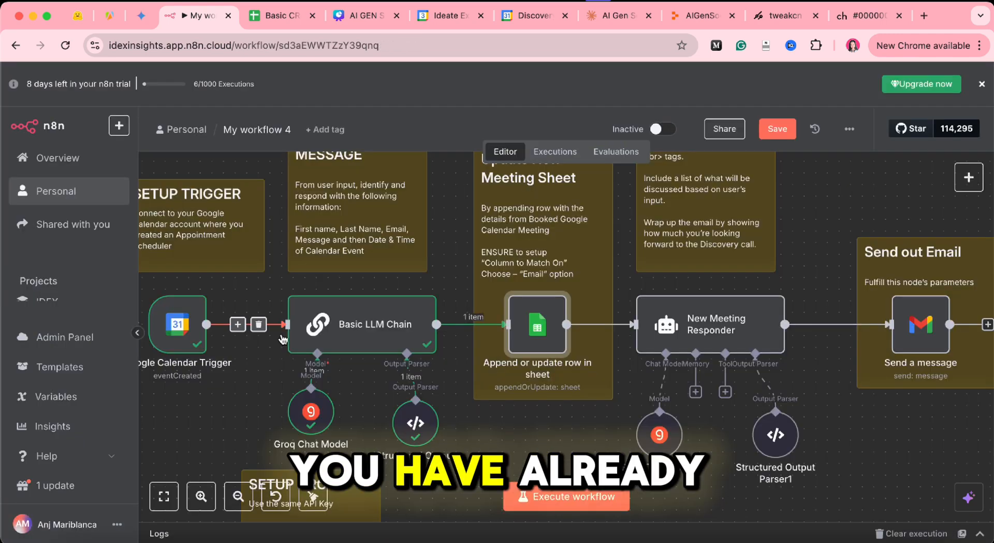
Step: Move the Basic LLM Chain's Structured Output Parser node slightly up, level with the Groq Chat Model
scroll(269, 294, "left", 3)
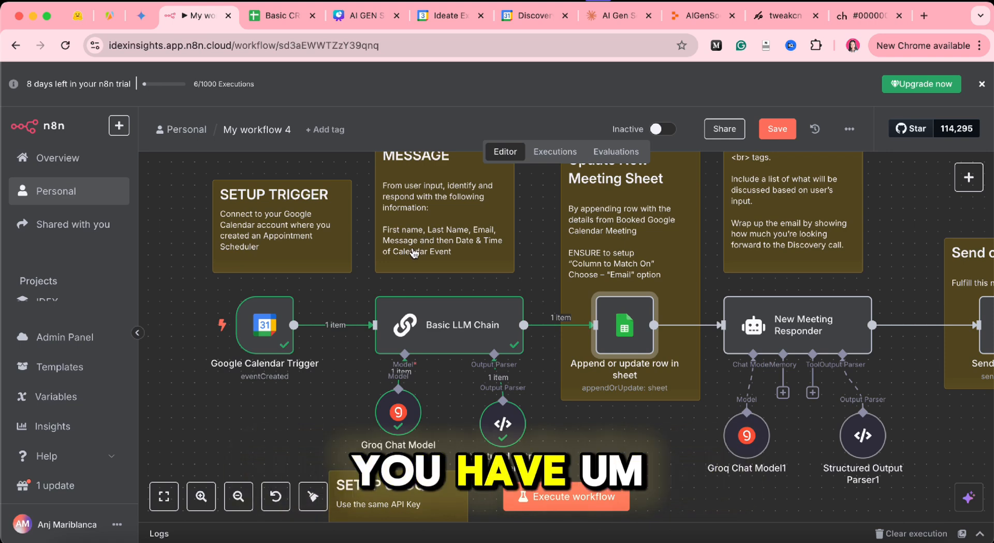
left_click_drag(510, 434, 512, 425)
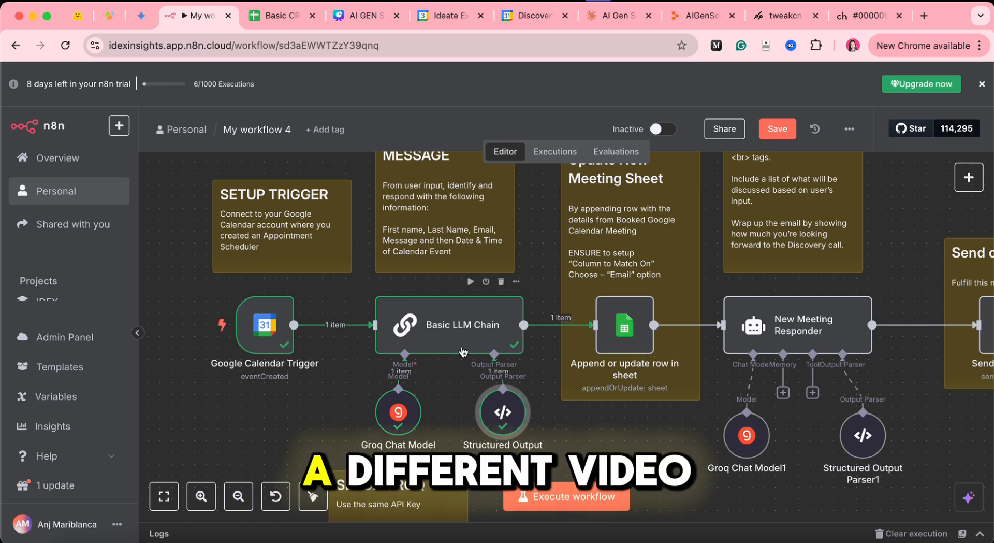
Step: Recheck the user prompt, required output format and system message in the Basic LLM Chain node
scroll(434, 320, "right", 5)
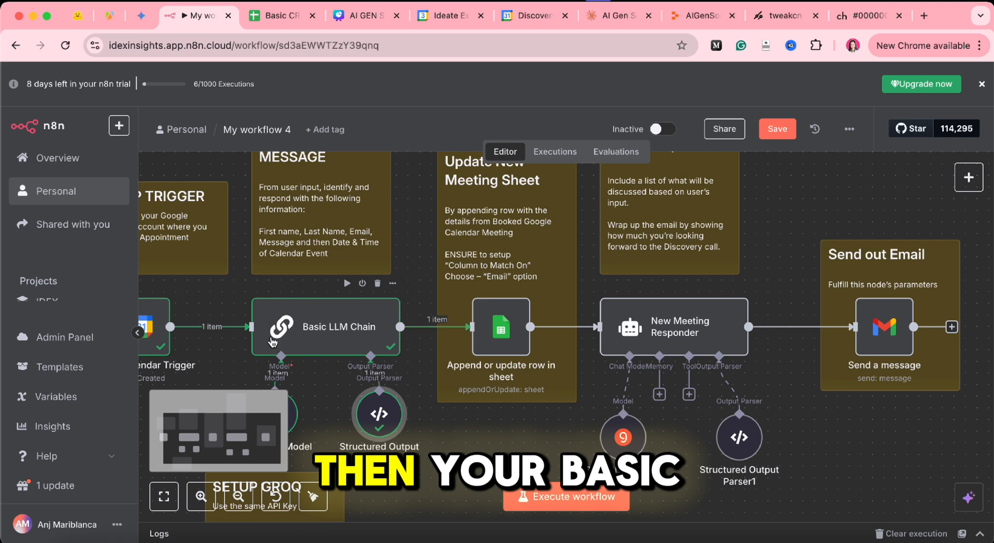
double_click(352, 329)
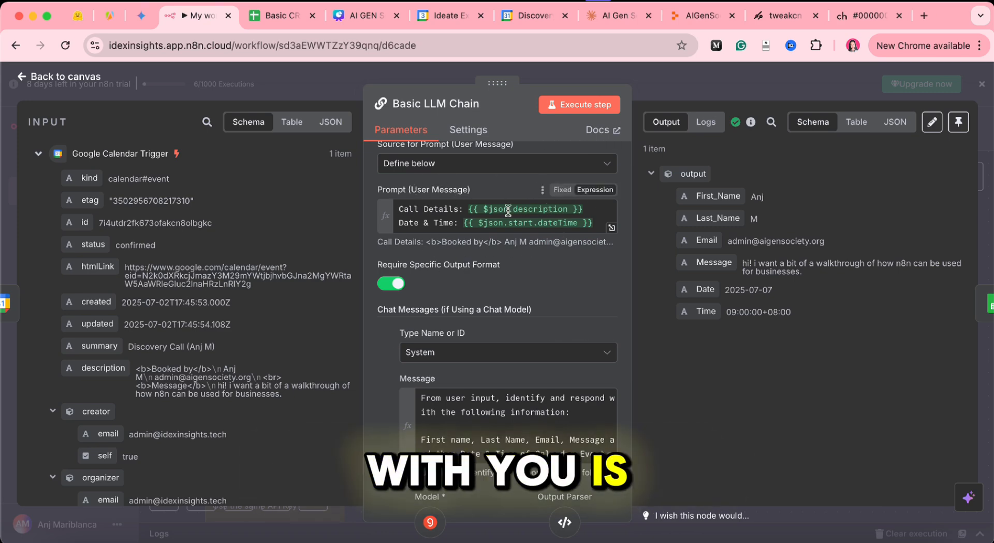
scroll(508, 210, "down", 3)
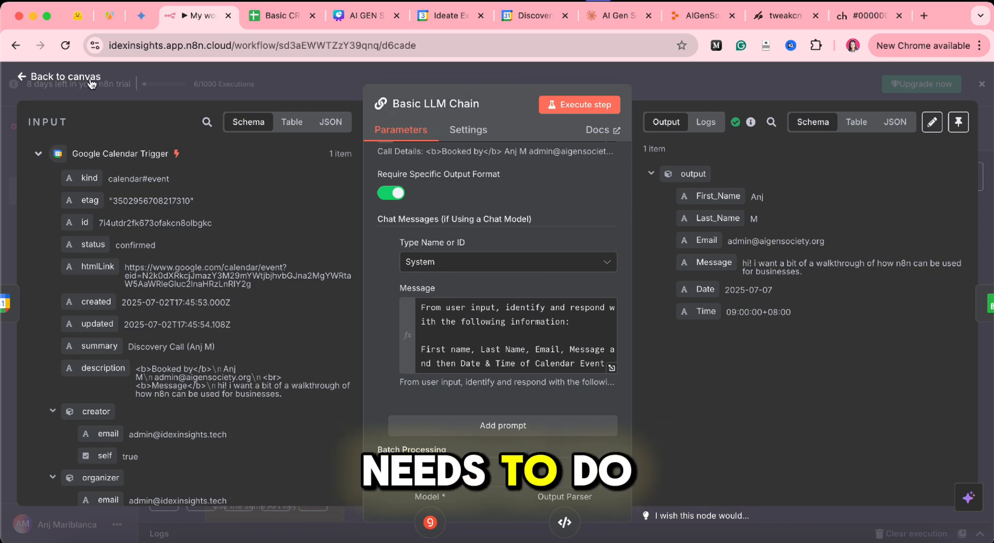
key("Escape")
Step: Compare the Append or update row in sheet node's settings with Basic CRM's New Meeting sheet and open its Google Sheets account 2 credential
scroll(510, 352, "right", 2)
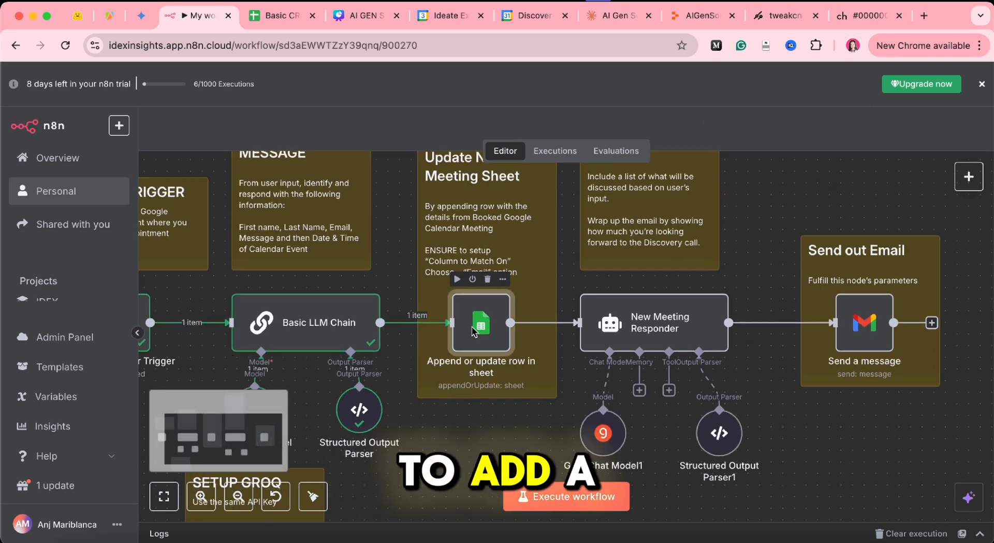
double_click(473, 331)
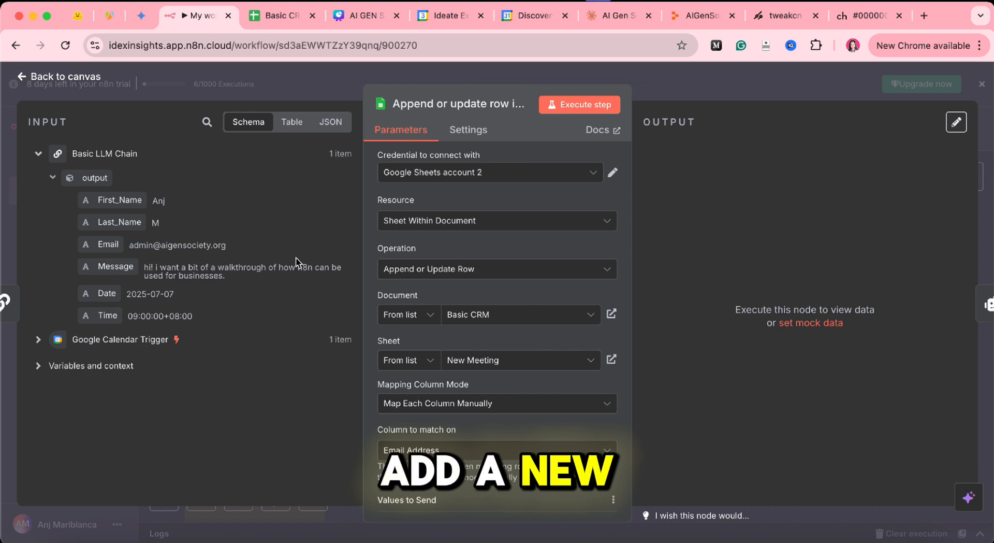
left_click(275, 15)
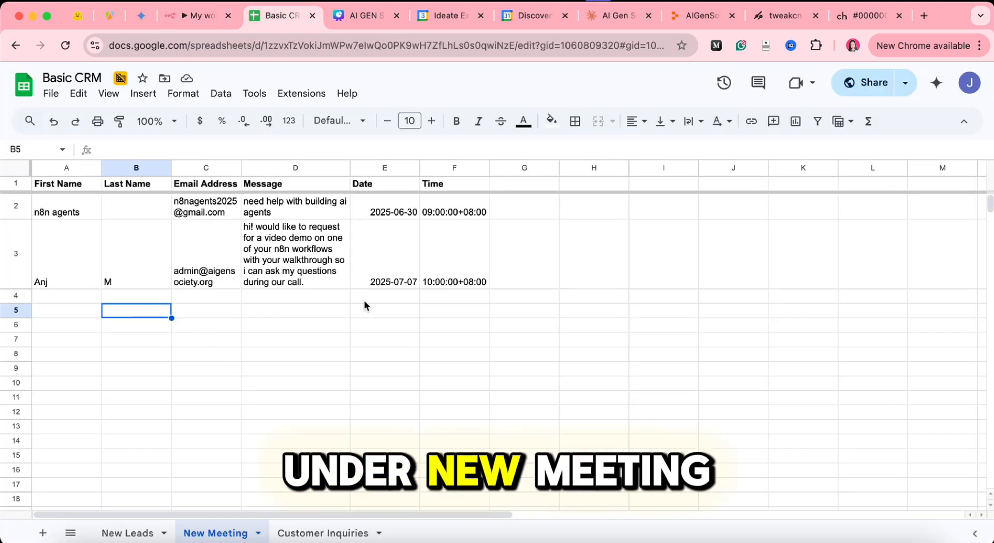
left_click(184, 11)
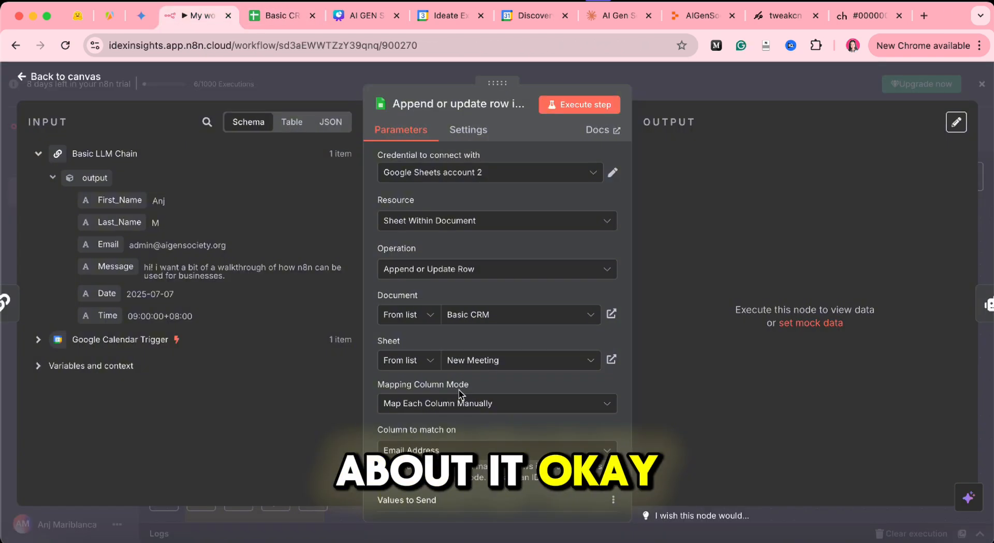
scroll(587, 225, "down", 1)
scroll(586, 225, "up", 1)
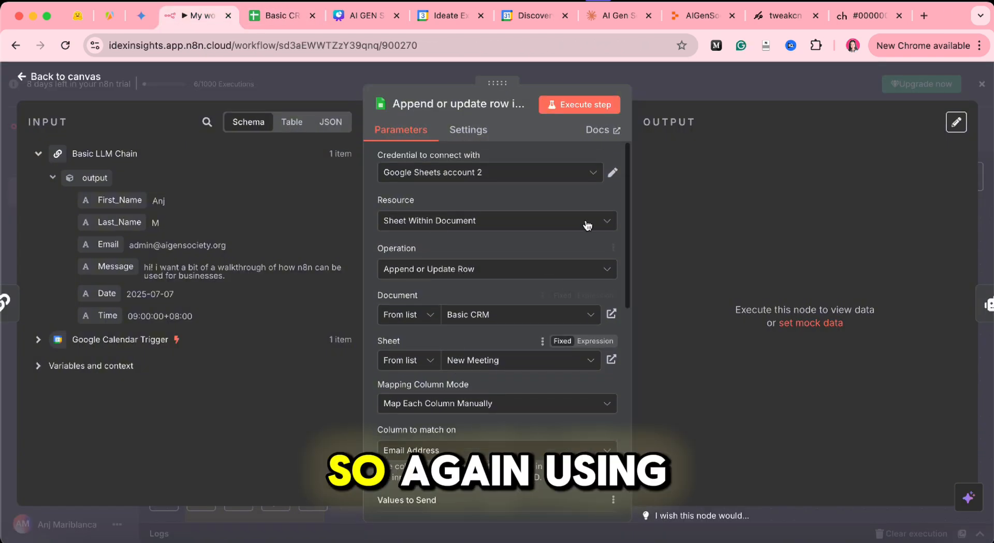
left_click(614, 174)
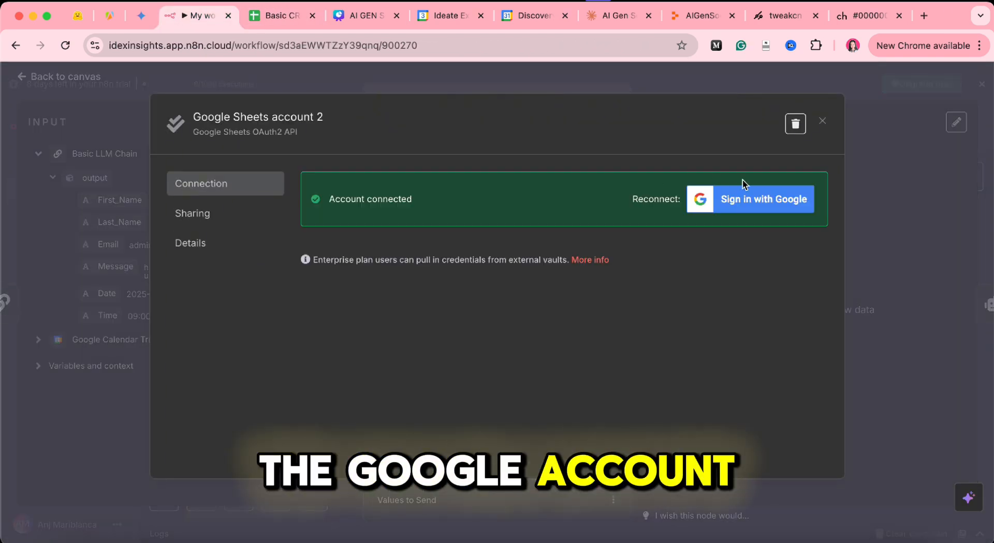
Step: Look at the Google sign-in account chooser for the Google Sheets account 2 credential and close it without choosing an account
left_click(765, 201)
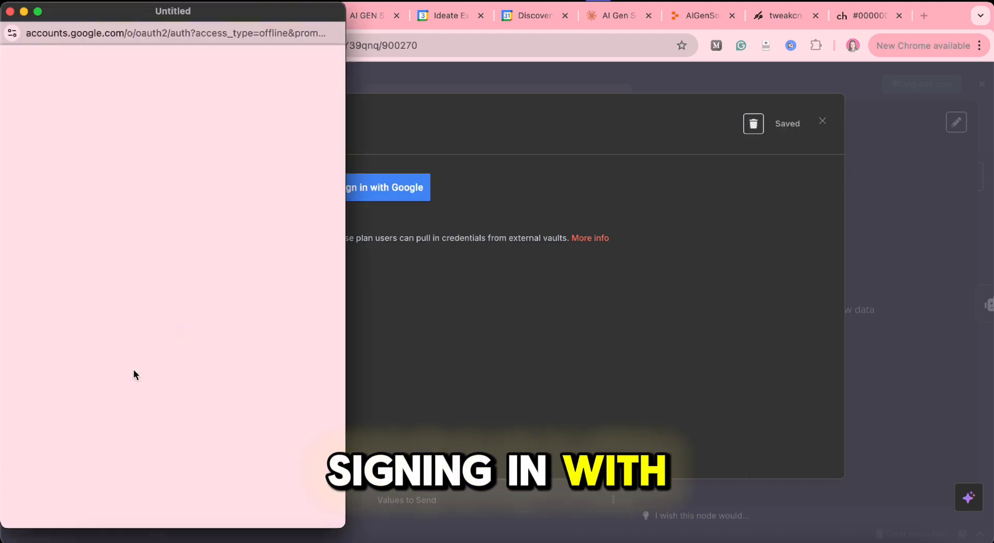
scroll(129, 397, "down", 2)
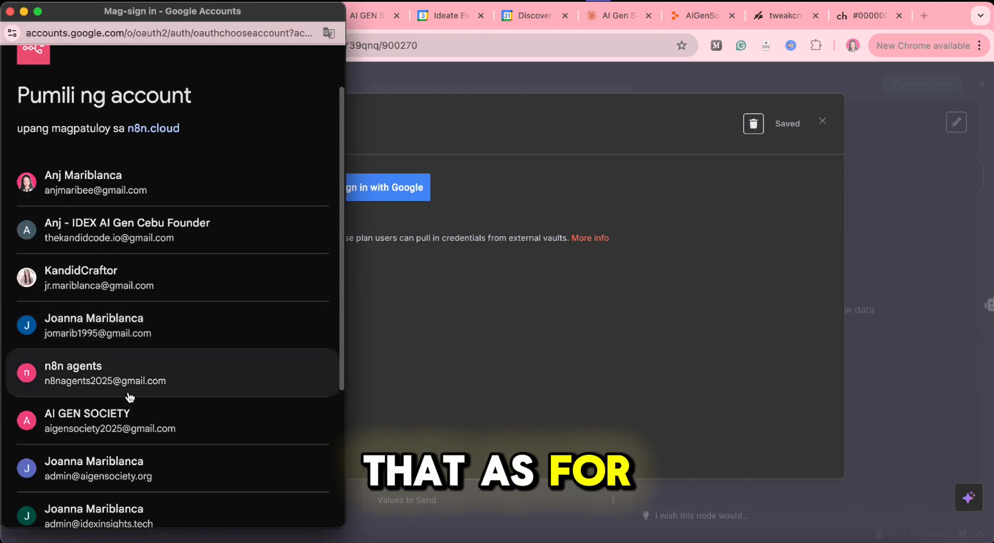
left_click_drag(303, 20, 420, 55)
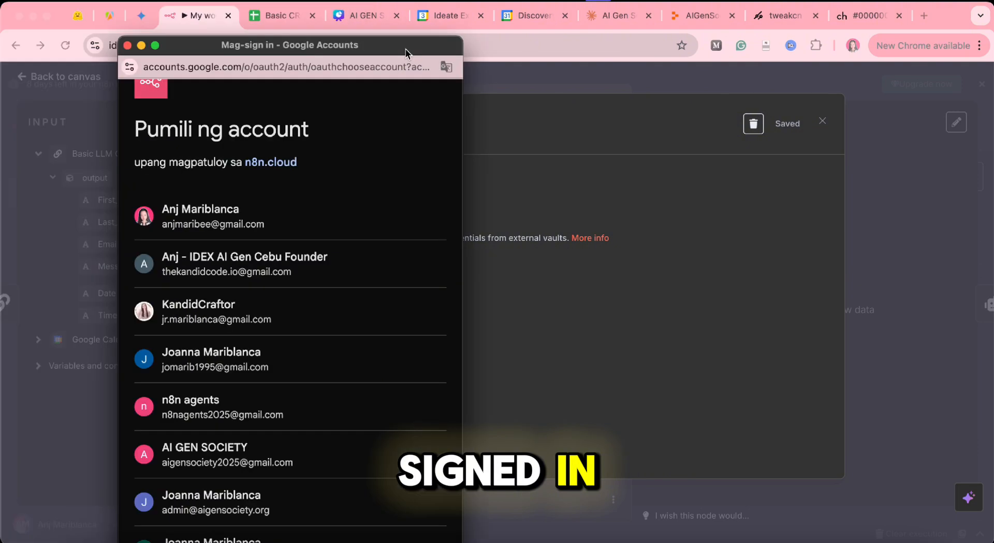
left_click(127, 46)
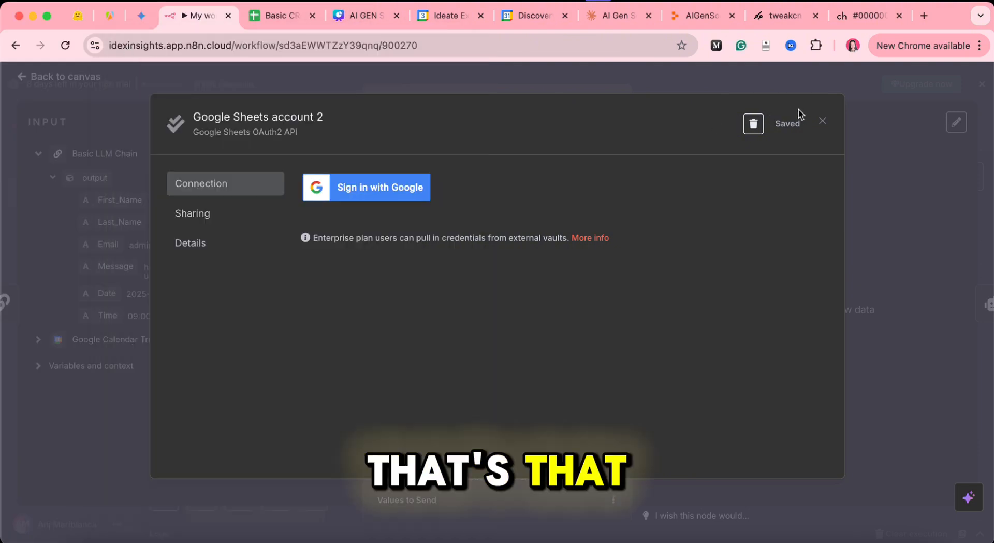
left_click(823, 126)
Step: Try New Leads as the node's target sheet and recheck the Google Sheets account 2 credential
left_click(538, 334)
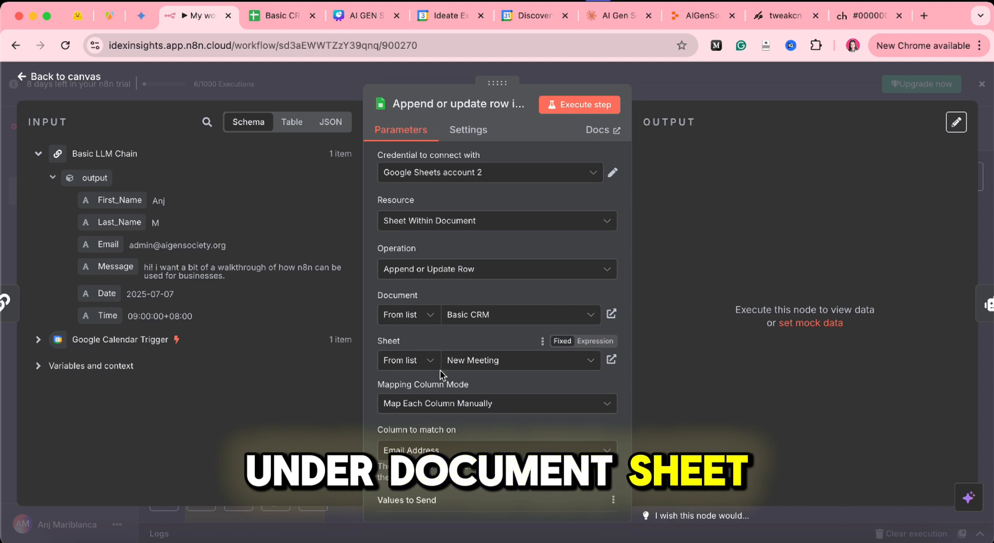
left_click(474, 361)
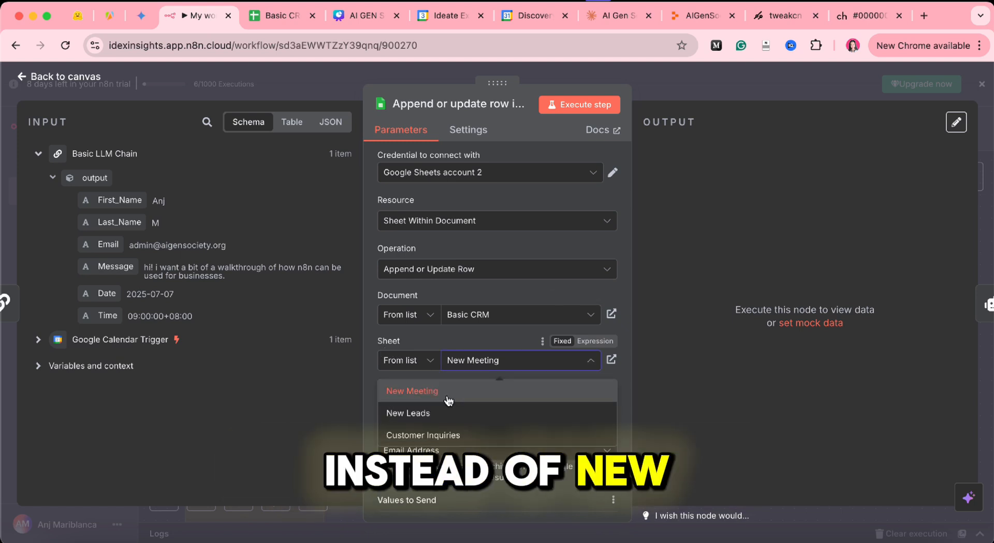
left_click(482, 409)
left_click(504, 369)
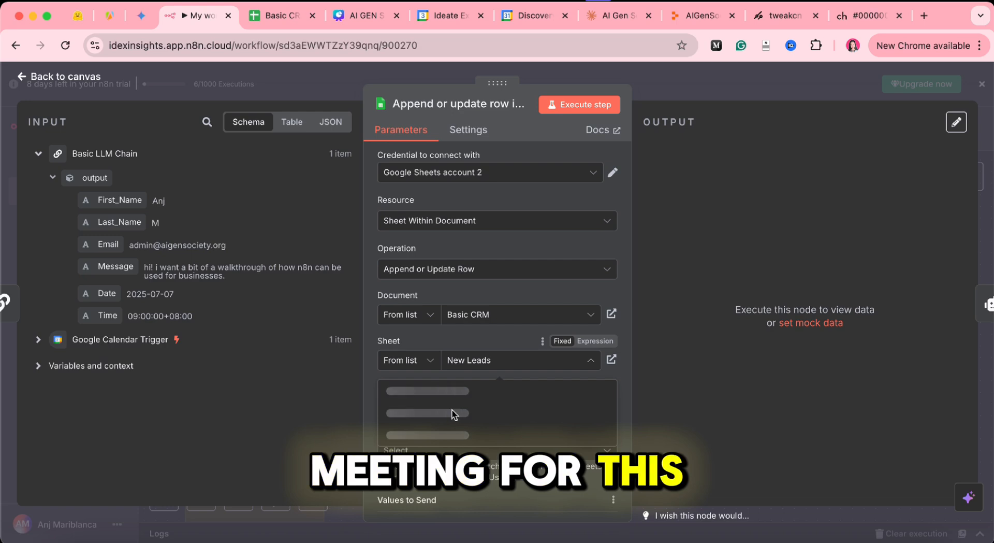
left_click(489, 337)
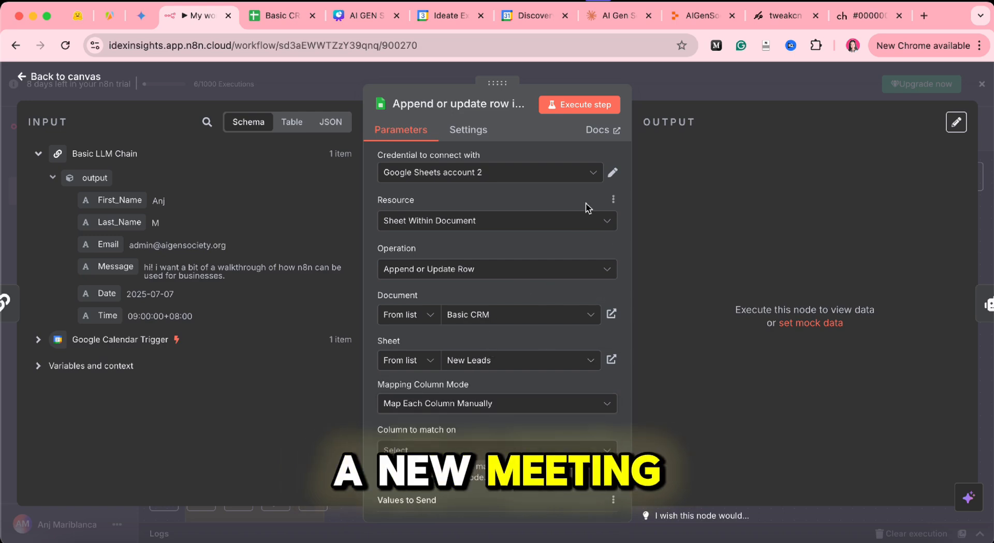
left_click(613, 173)
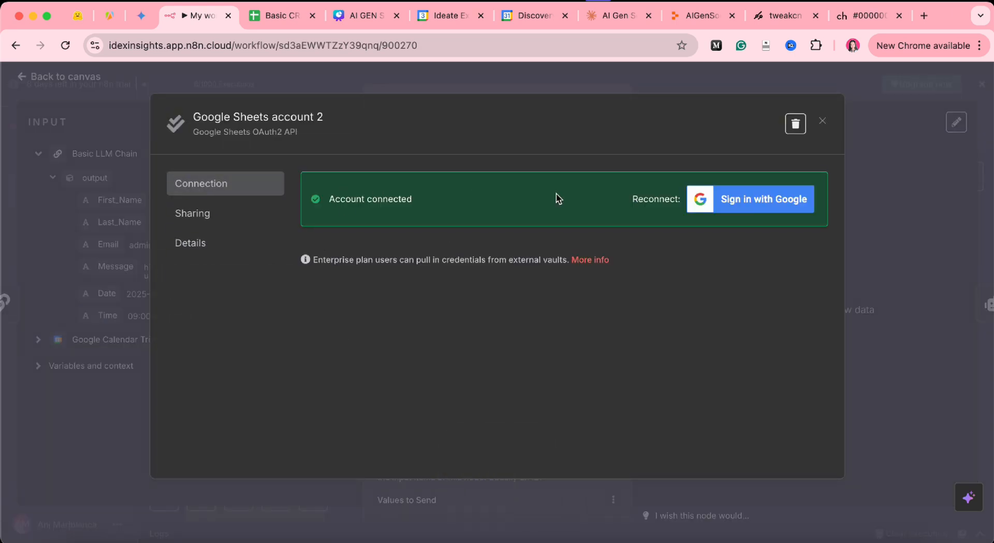
left_click(825, 122)
Step: Set the node's target sheet to New Meeting and choose Email Address as the column to match on
left_click(510, 361)
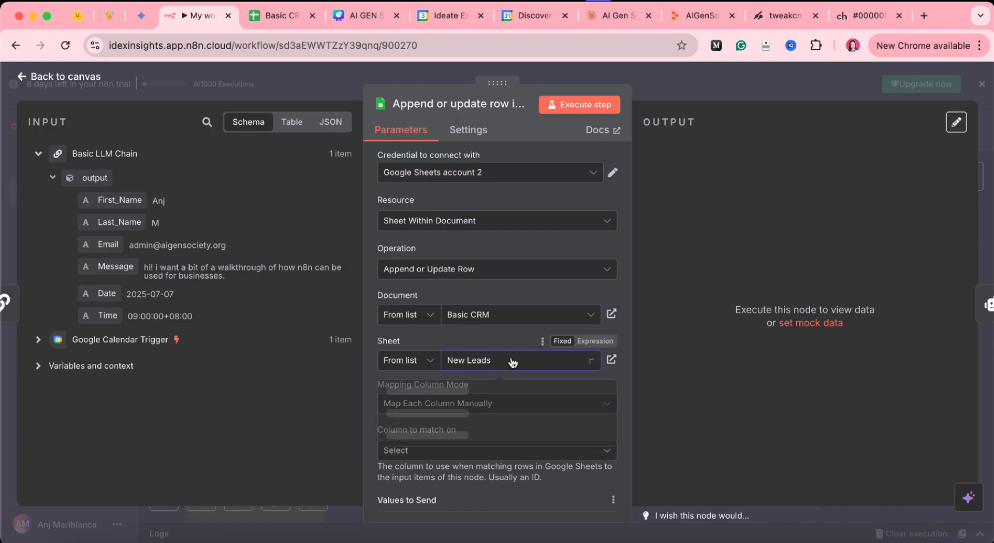
left_click(481, 411)
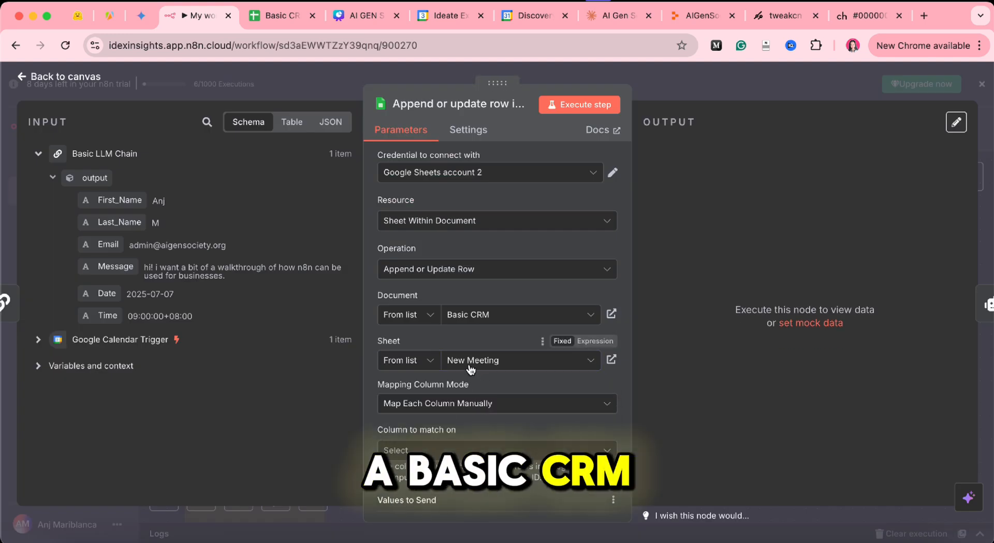
scroll(459, 409, "down", 5)
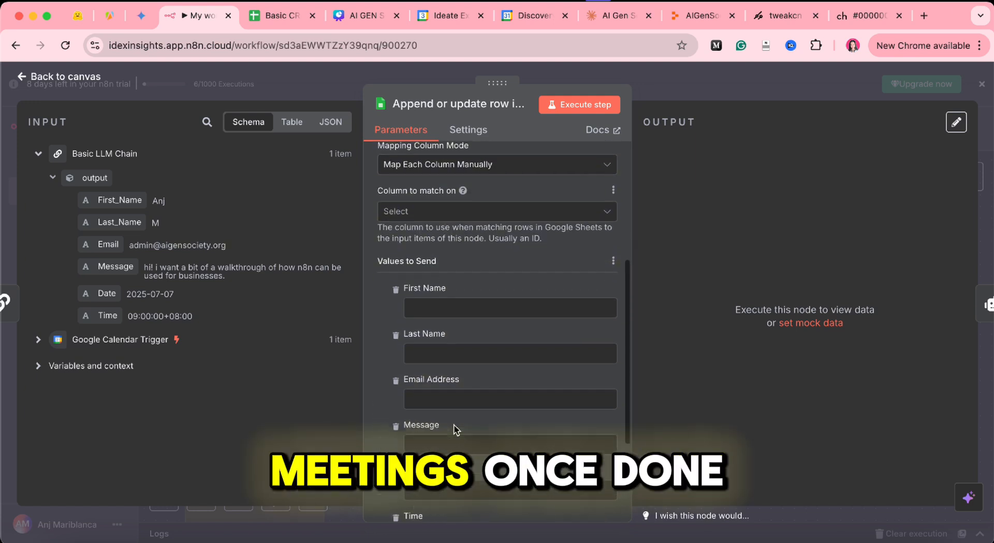
scroll(454, 424, "up", 2)
scroll(454, 425, "down", 4)
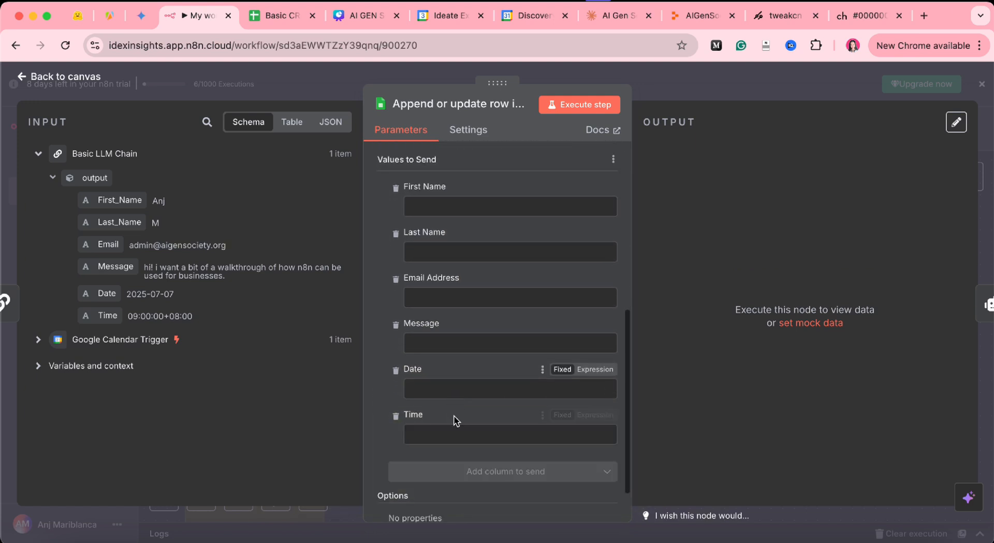
scroll(454, 420, "up", 4)
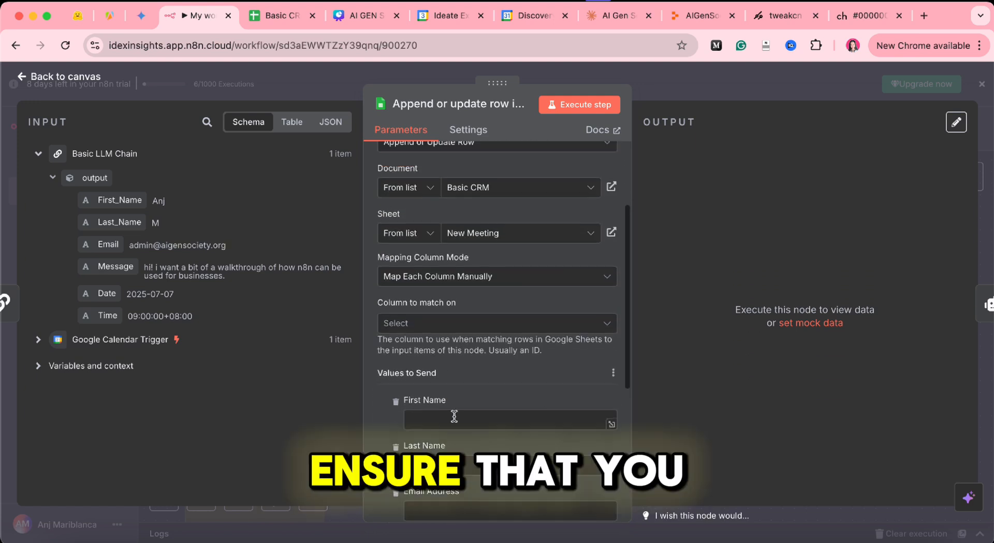
left_click(432, 327)
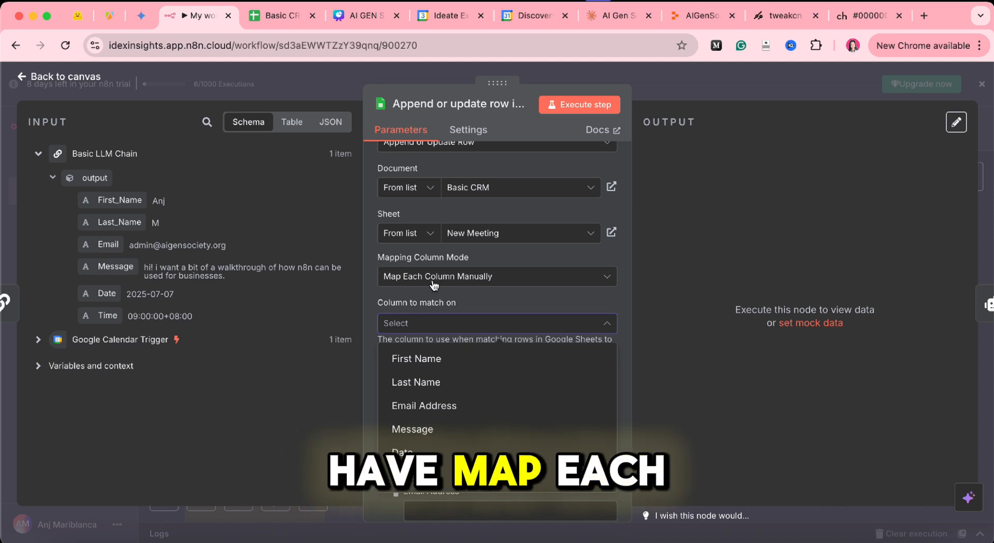
left_click(429, 407)
scroll(435, 414, "down", 5)
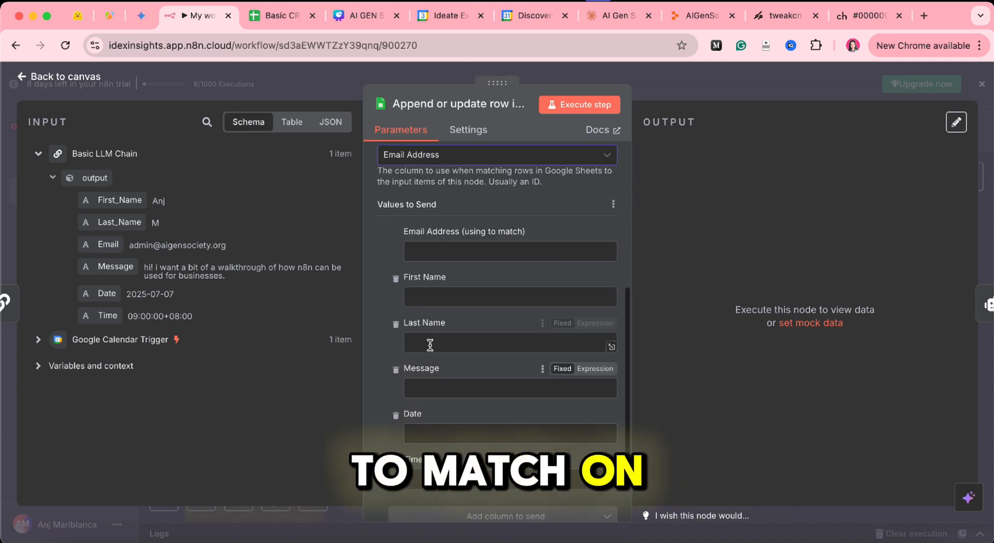
scroll(439, 399, "up", 4)
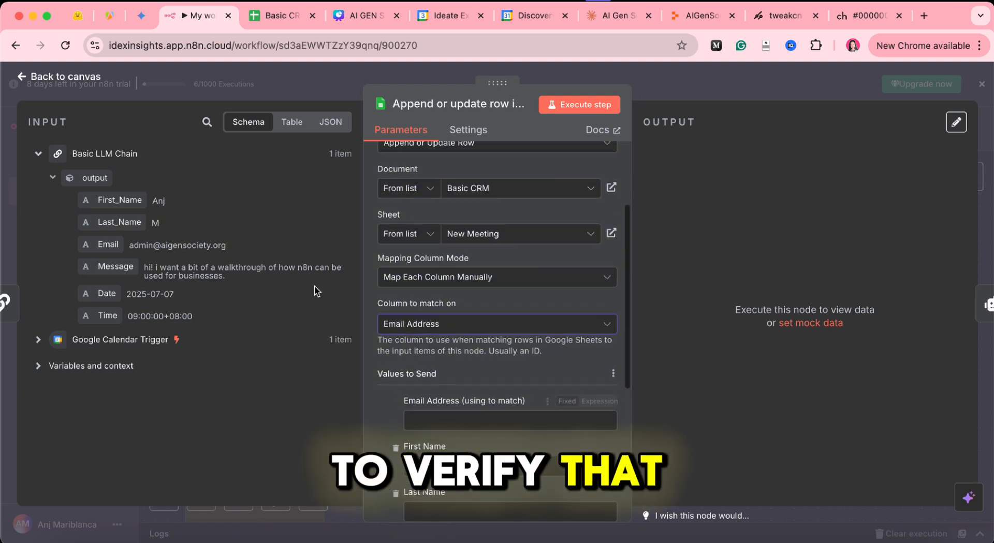
scroll(423, 347, "down", 3)
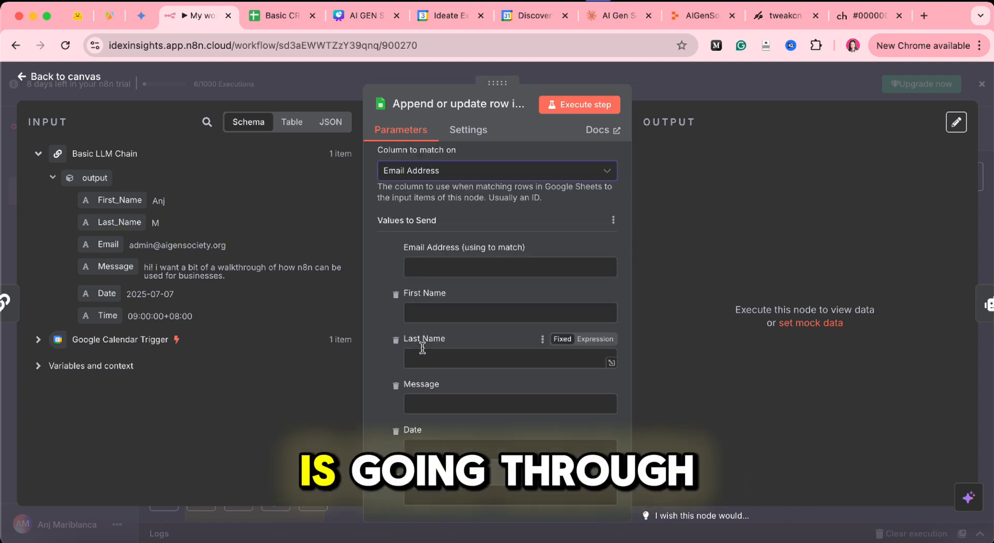
Step: Map the Basic LLM Chain's Email, First_Name, Last_Name, Message, Date and Time outputs to the matching New Meeting columns under Values to Send
left_click_drag(108, 244, 430, 266)
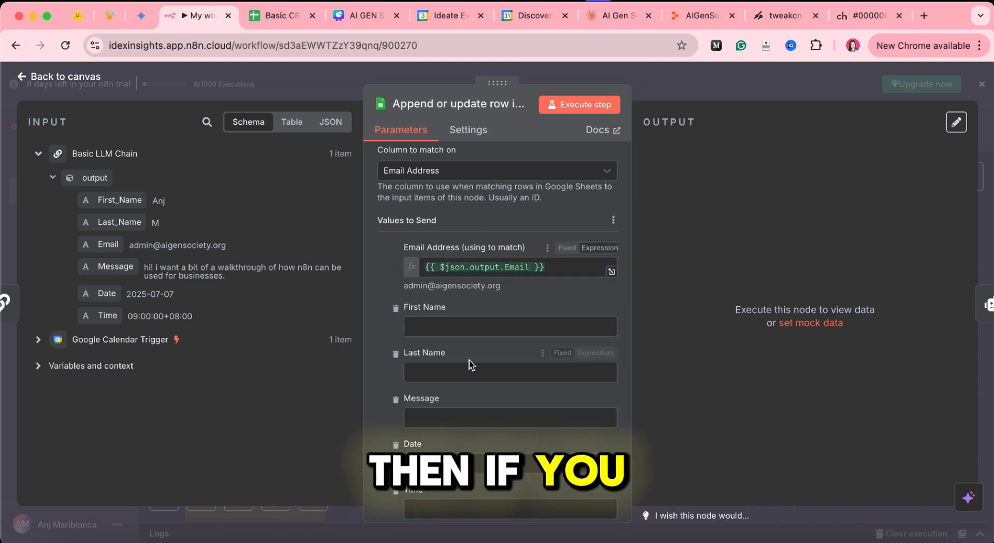
scroll(471, 363, "down", 2)
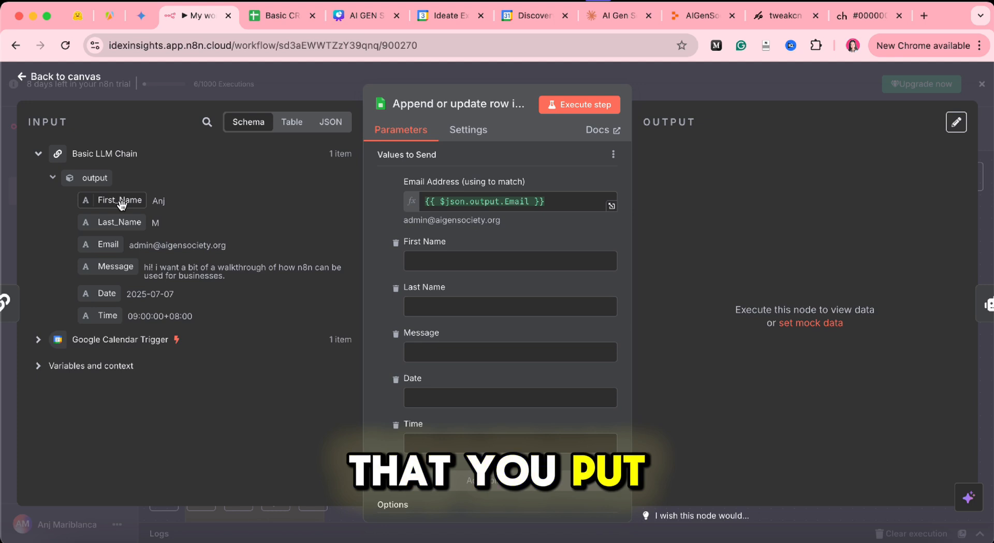
left_click_drag(121, 203, 423, 262)
left_click_drag(140, 224, 480, 313)
left_click_drag(109, 266, 444, 386)
left_click_drag(104, 293, 422, 419)
left_click_drag(108, 315, 422, 499)
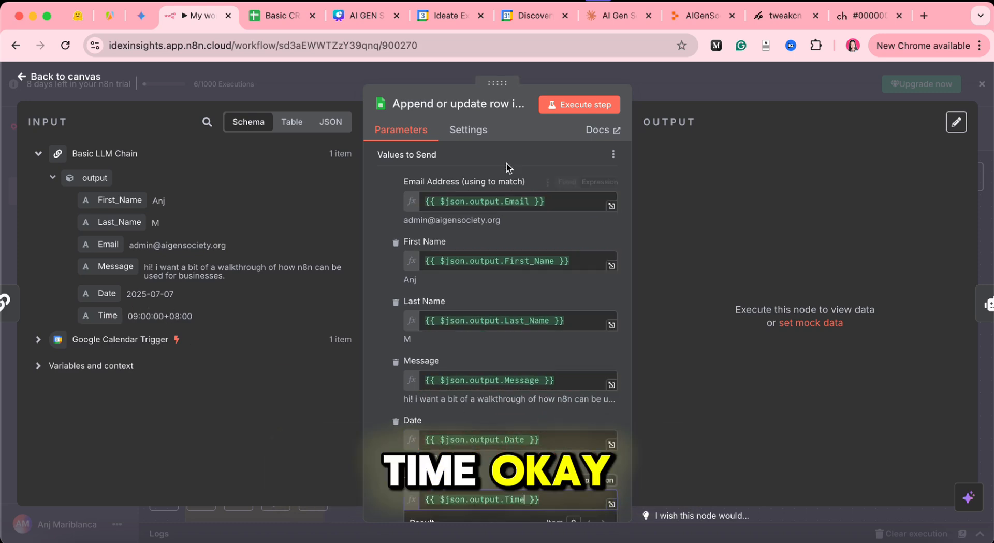
Step: Execute the Append or update row in sheet node and compare its output with Basic CRM's New Meeting sheet
left_click(580, 104)
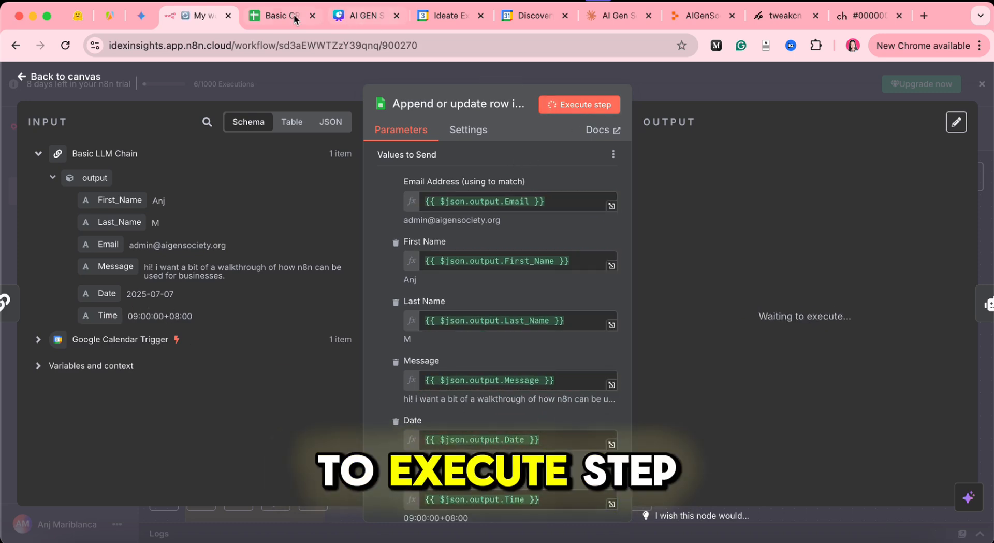
left_click(277, 16)
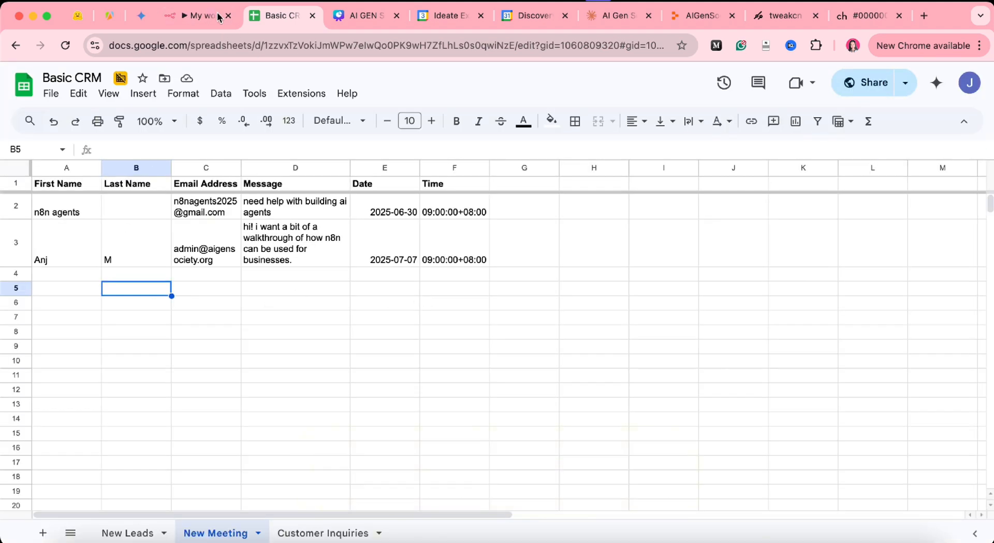
left_click(180, 21)
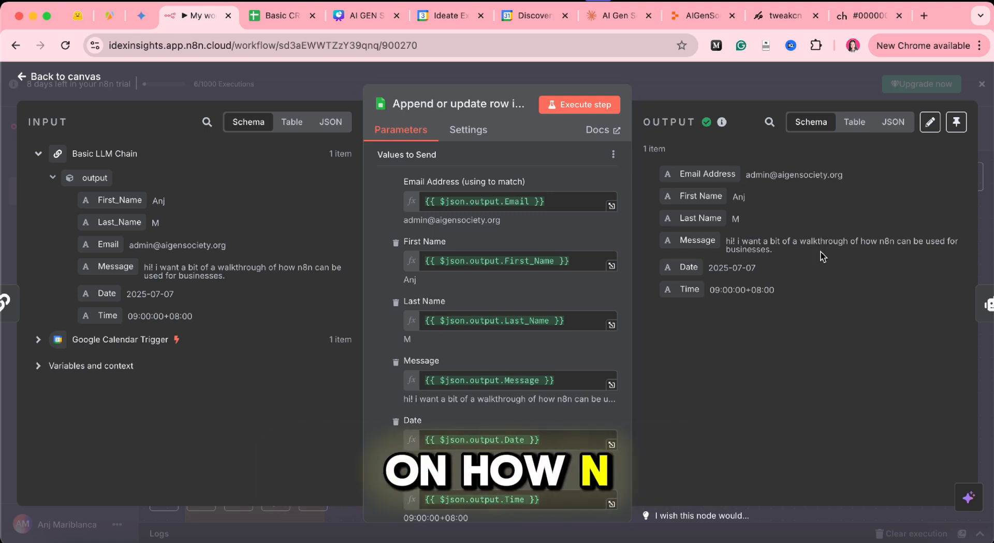
Step: Clear the test entry in A3:F3 of Basic CRM's New Meeting sheet and execute the Google Sheets node again
left_click(279, 13)
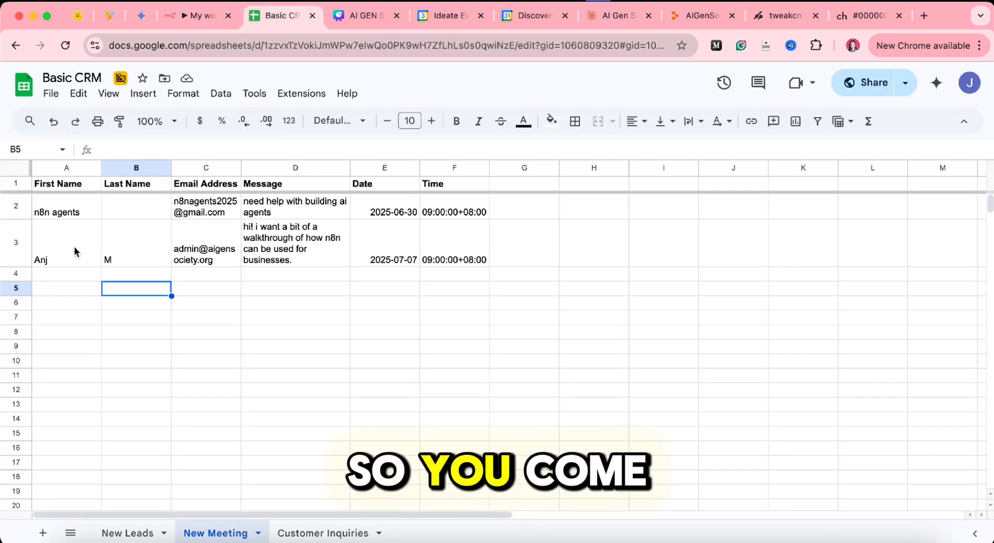
left_click_drag(78, 253, 456, 251)
key("Delete")
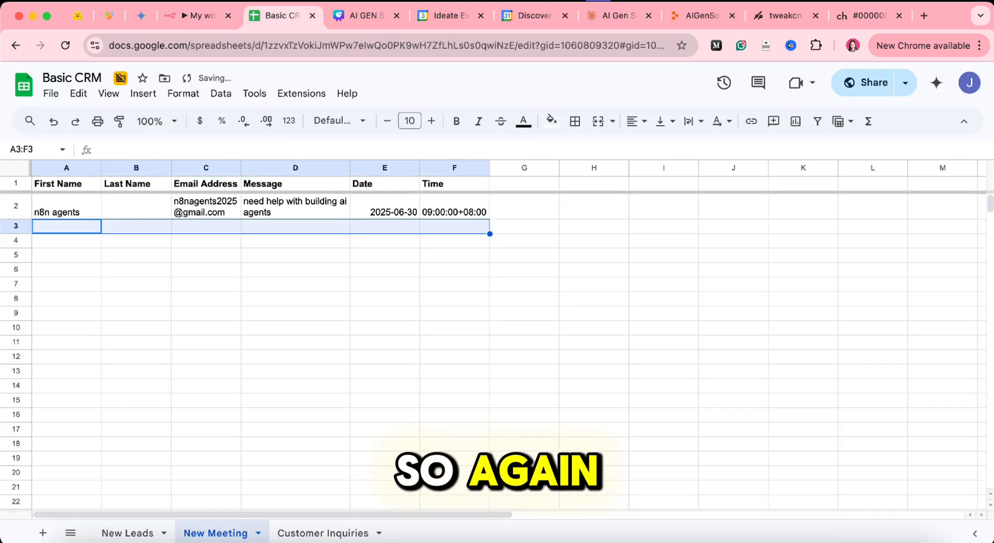
left_click(193, 5)
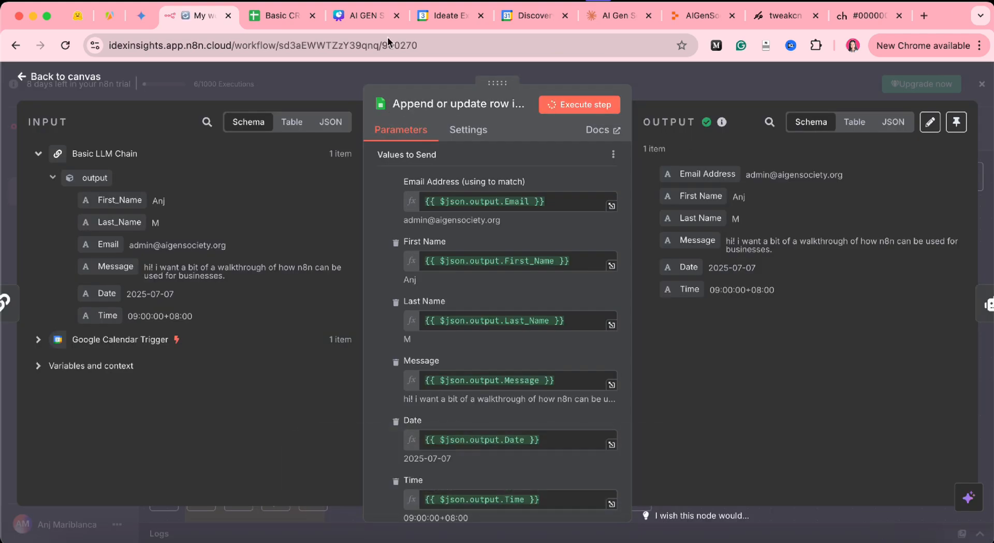
Step: Check row 3 of Basic CRM's New Meeting sheet for the resent entry and return to the n8n canvas
left_click(265, 17)
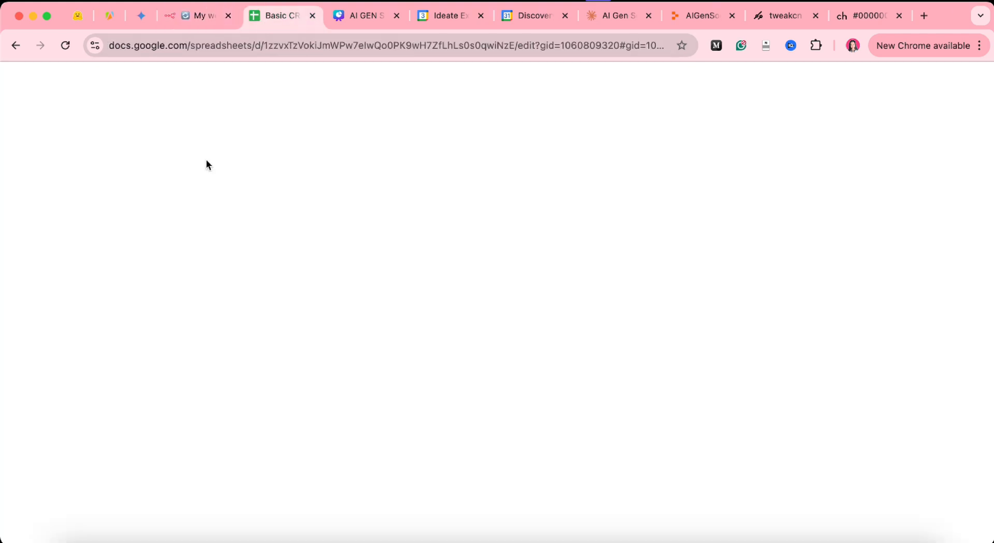
left_click(139, 264)
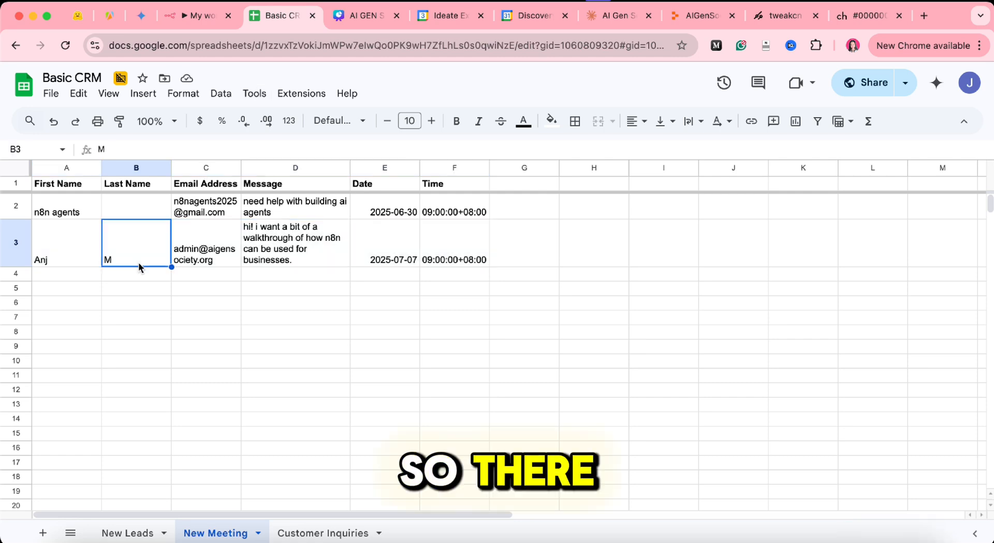
left_click(199, 18)
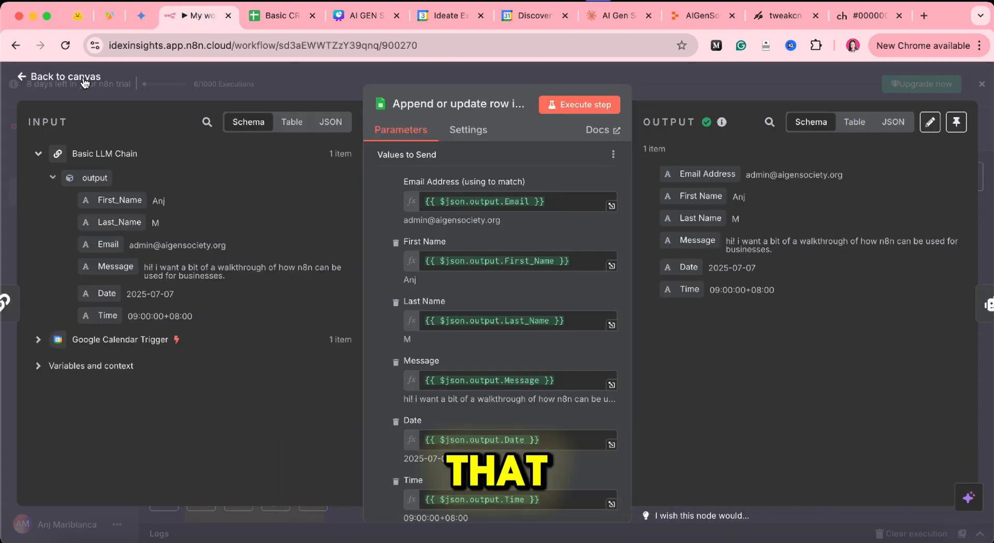
left_click(83, 78)
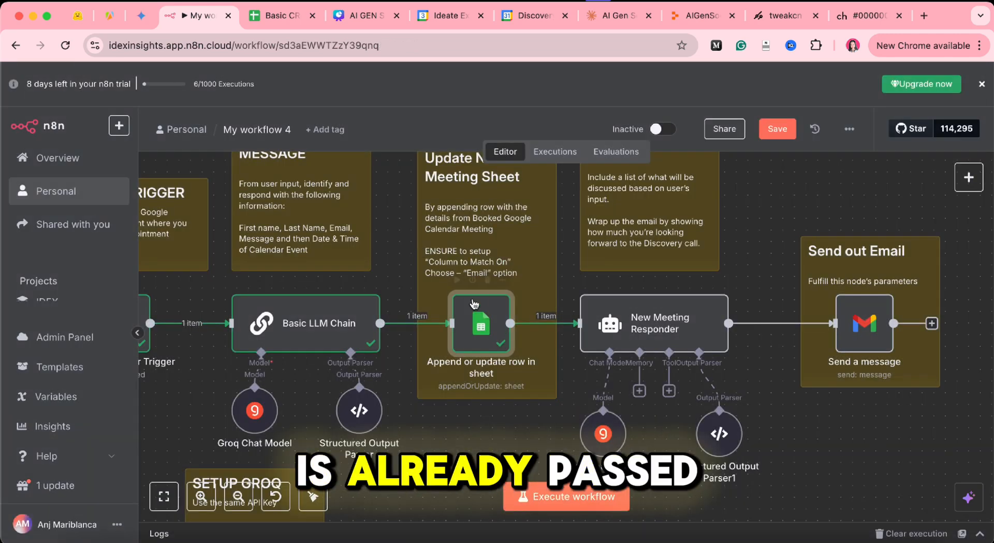
Step: Review the New Meeting Responder node's user prompt, required output format and system message, and return to the canvas
scroll(472, 302, "right", 5)
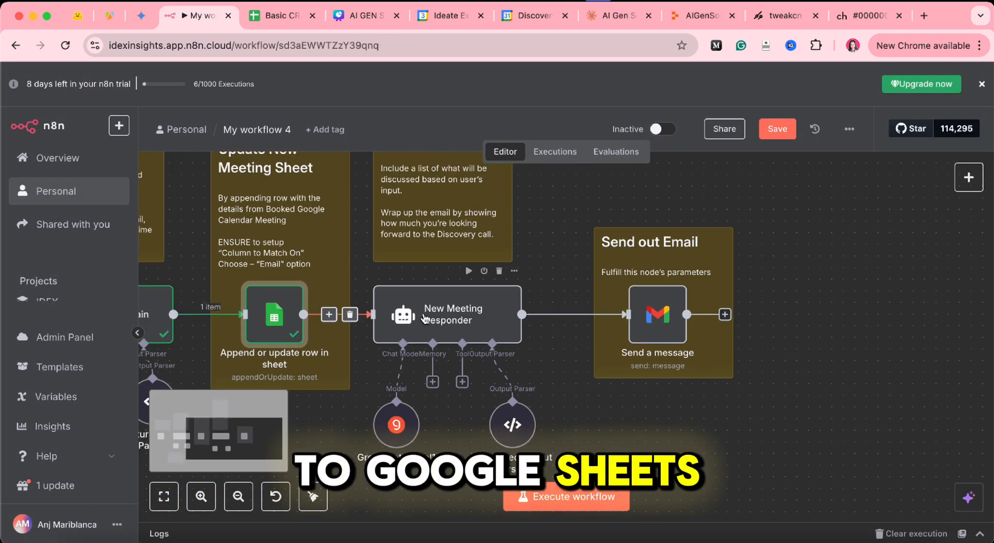
double_click(457, 316)
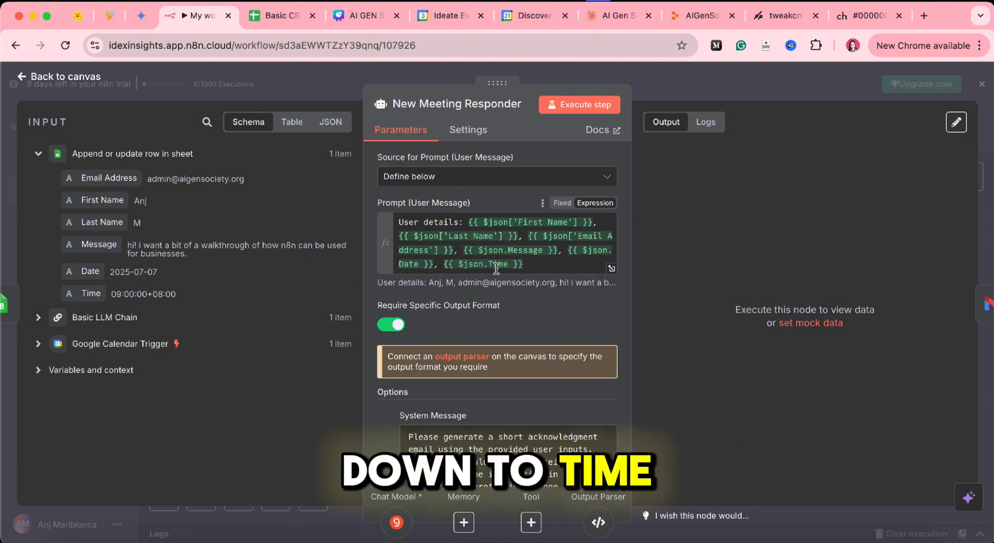
scroll(496, 268, "down", 3)
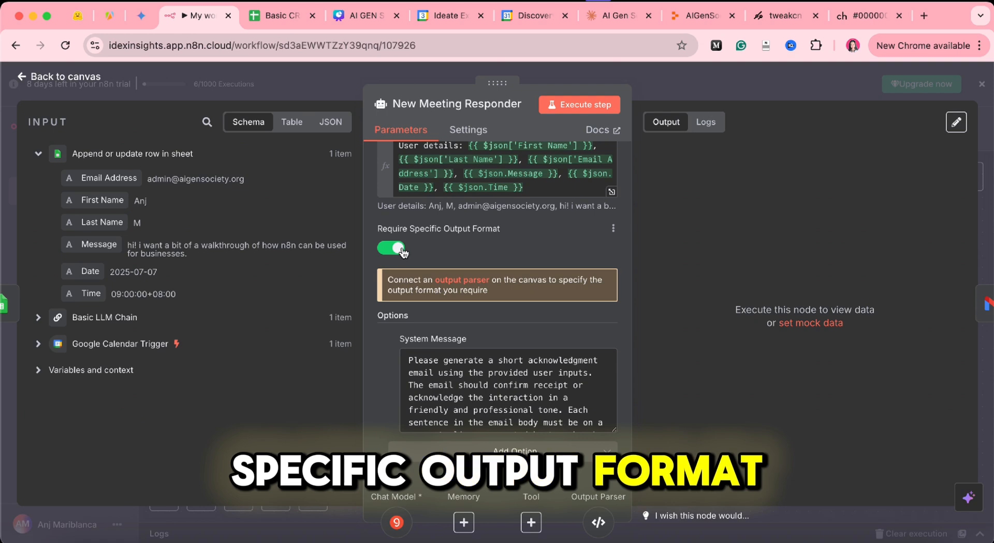
key("Escape")
scroll(322, 351, "left", 5)
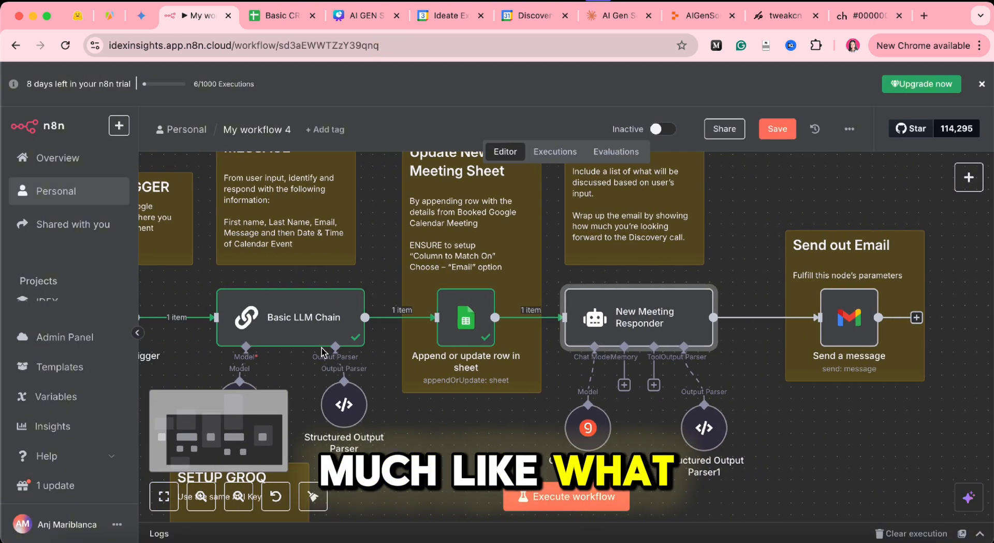
Step: Review the Basic LLM Chain node's output and the JSON example in Structured Output Parser1, and return to the canvas
left_click(323, 326)
double_click(323, 326)
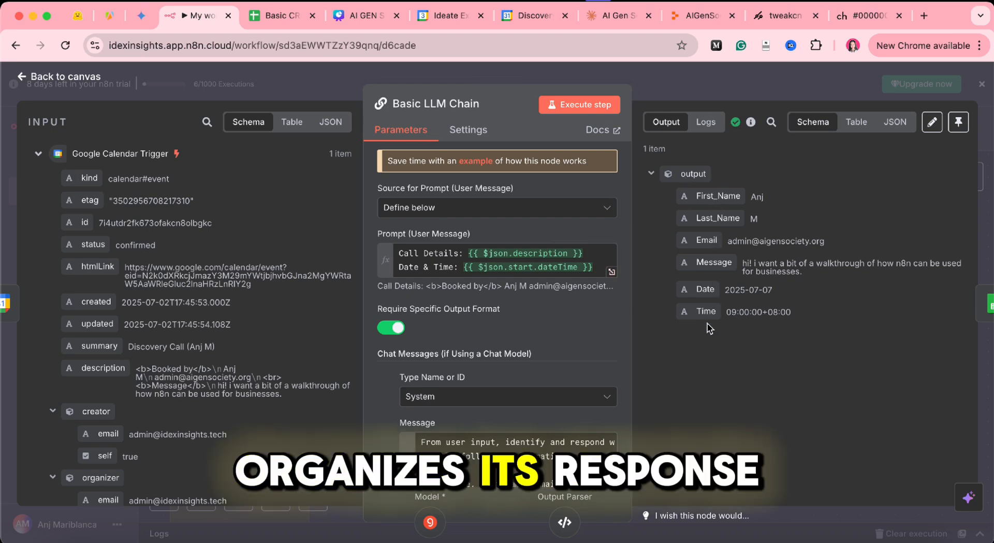
key("Escape")
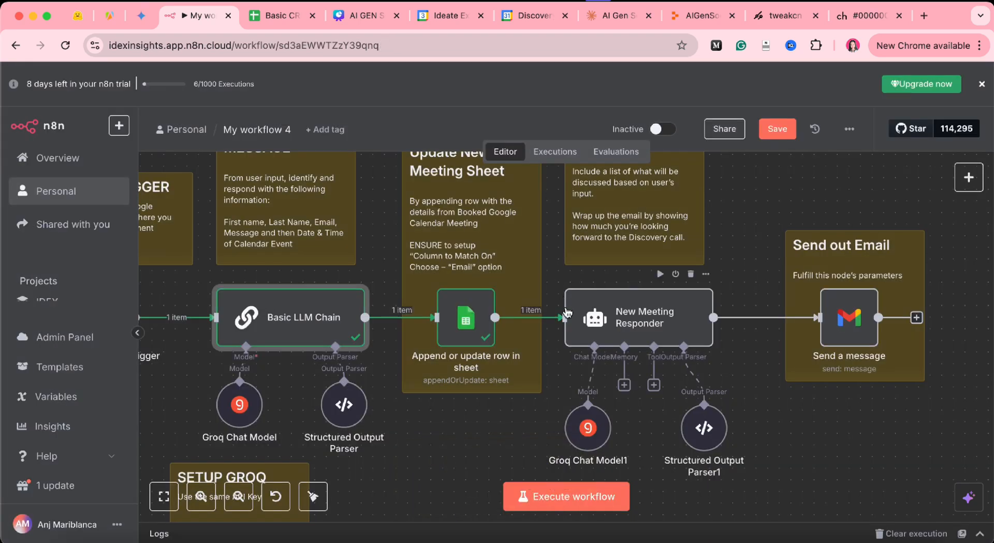
scroll(579, 352, "right", 3)
left_click(618, 427)
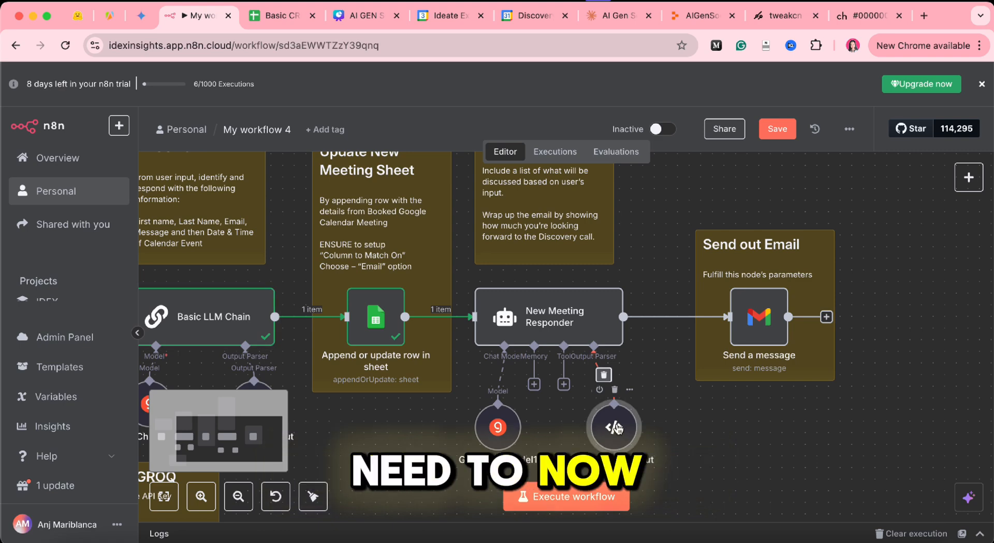
double_click(616, 428)
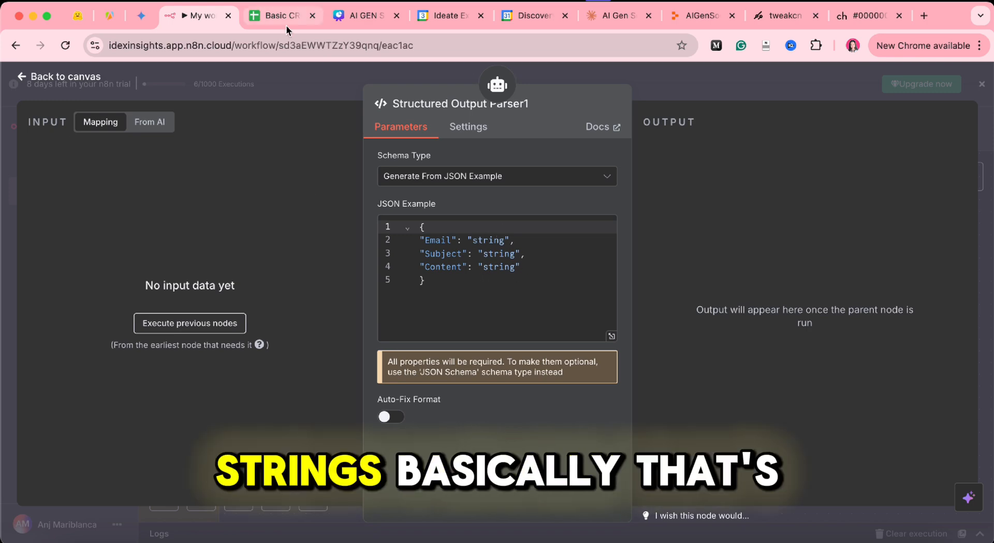
left_click(83, 78)
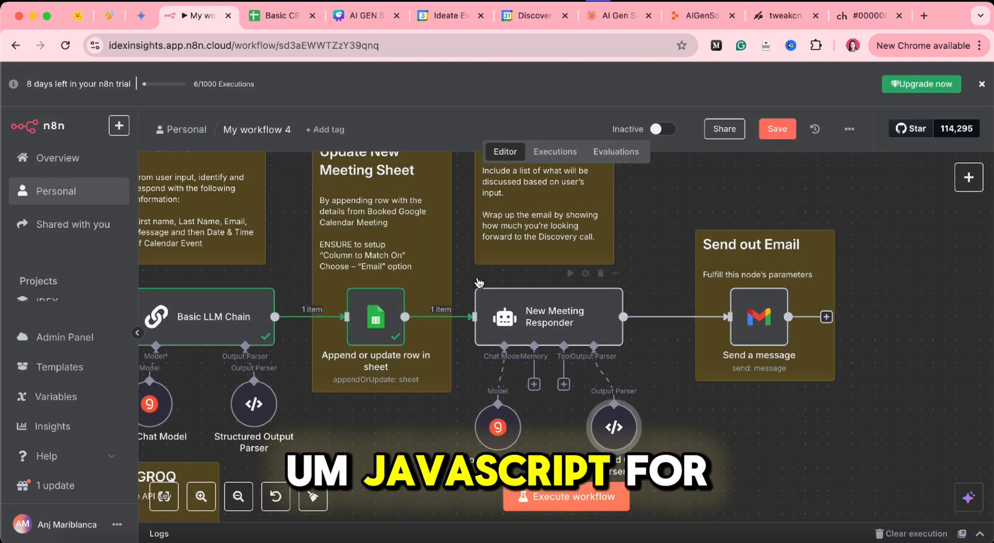
Step: Clear the New Meeting Responder node's system message text and remove its System Message option
mouse_move(549, 316)
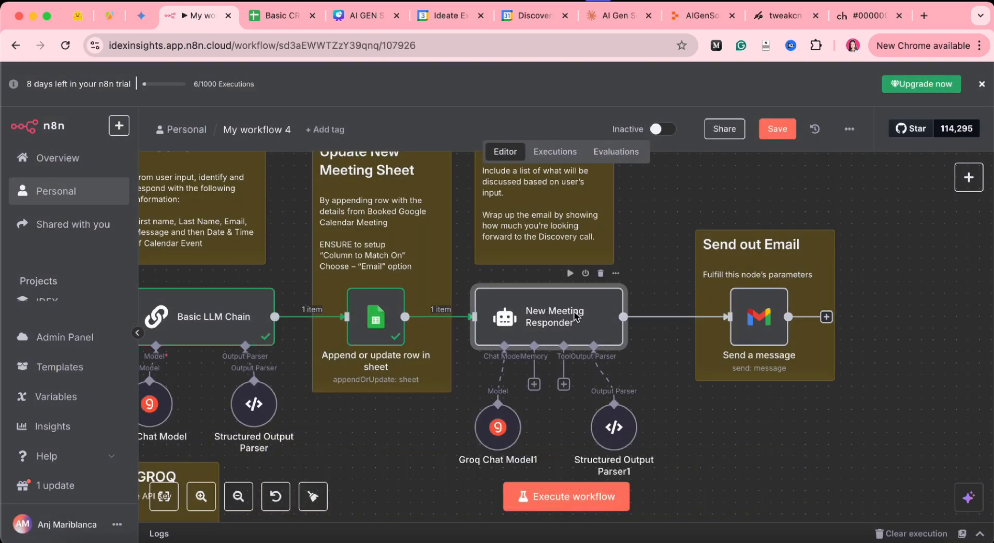
double_click(549, 316)
scroll(456, 313, "down", 3)
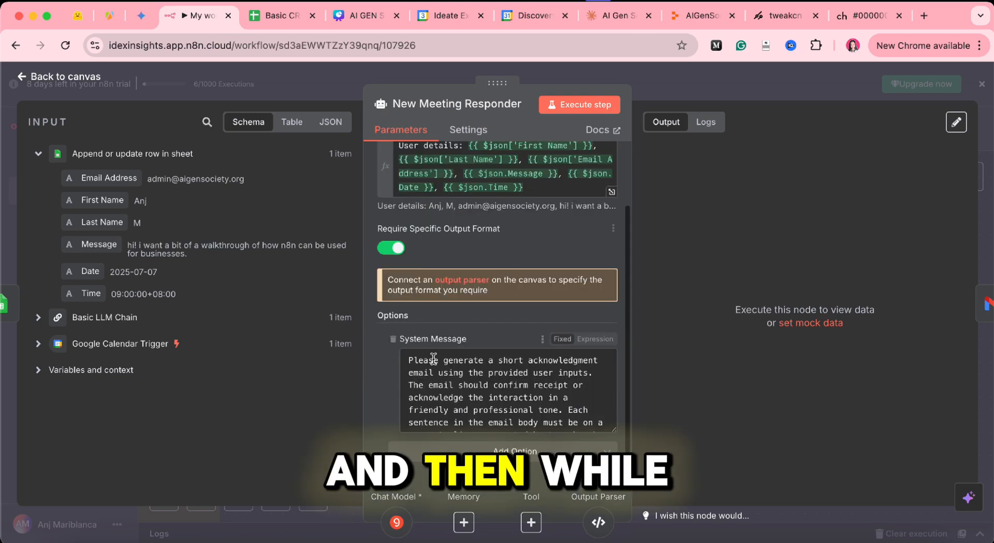
scroll(571, 258, "up", 3)
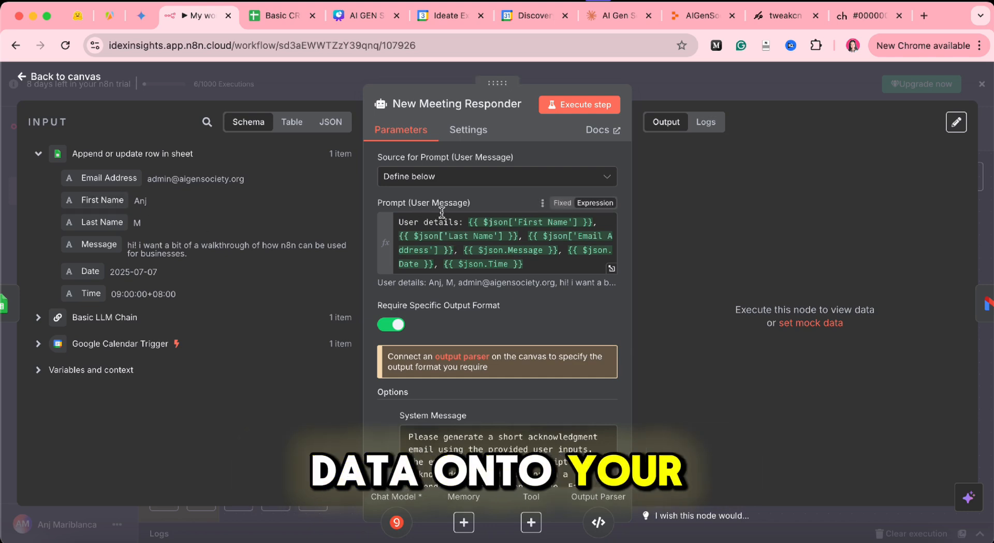
scroll(481, 253, "down", 3)
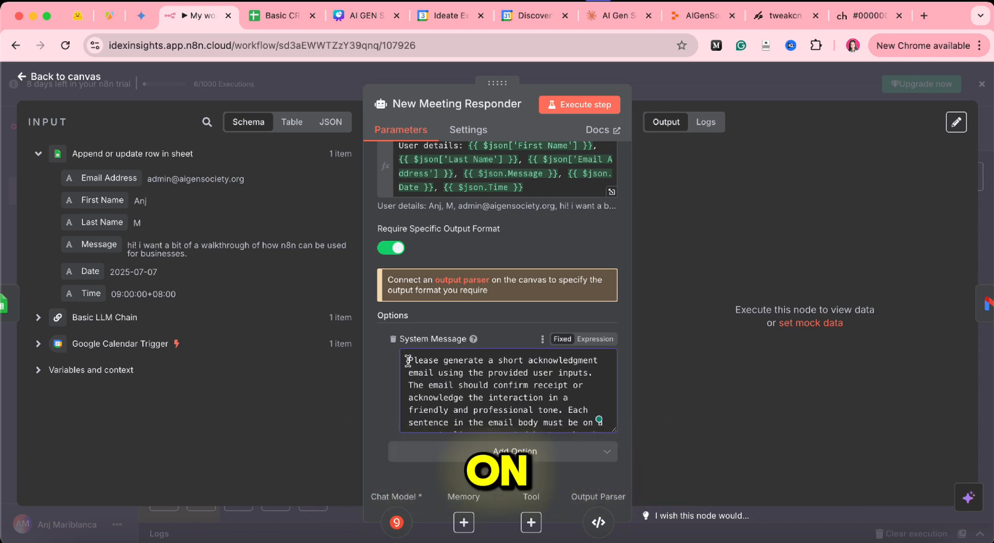
left_click_drag(408, 360, 564, 505)
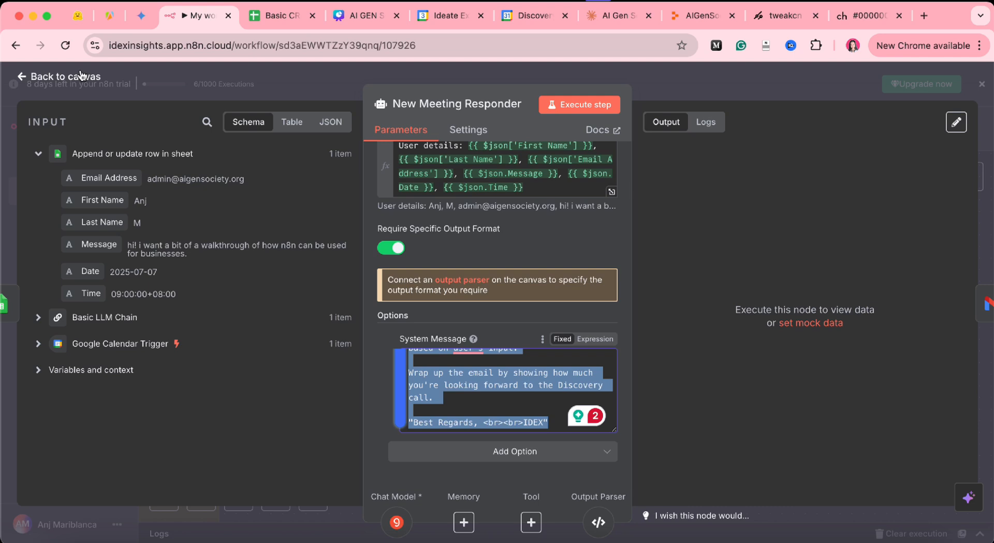
key("BackSpace")
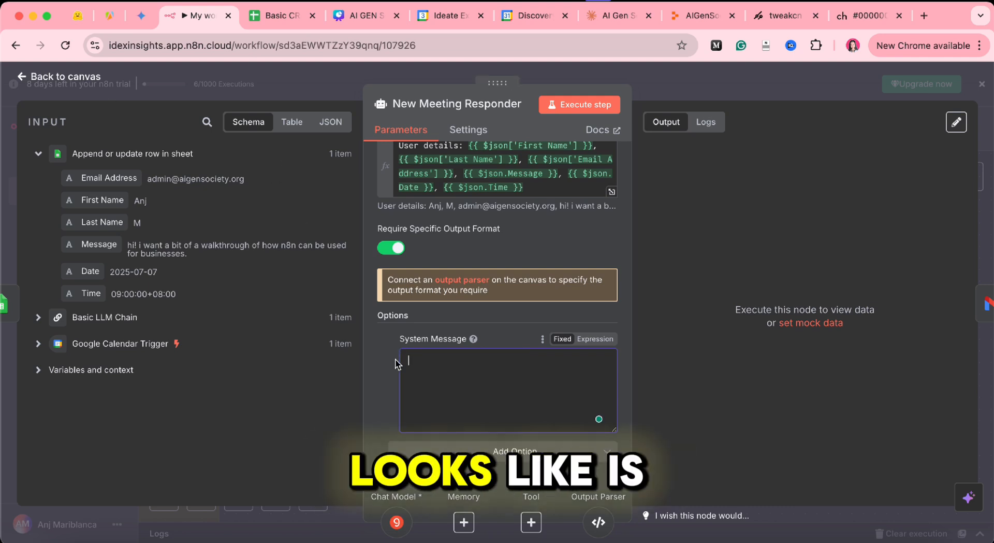
left_click(392, 339)
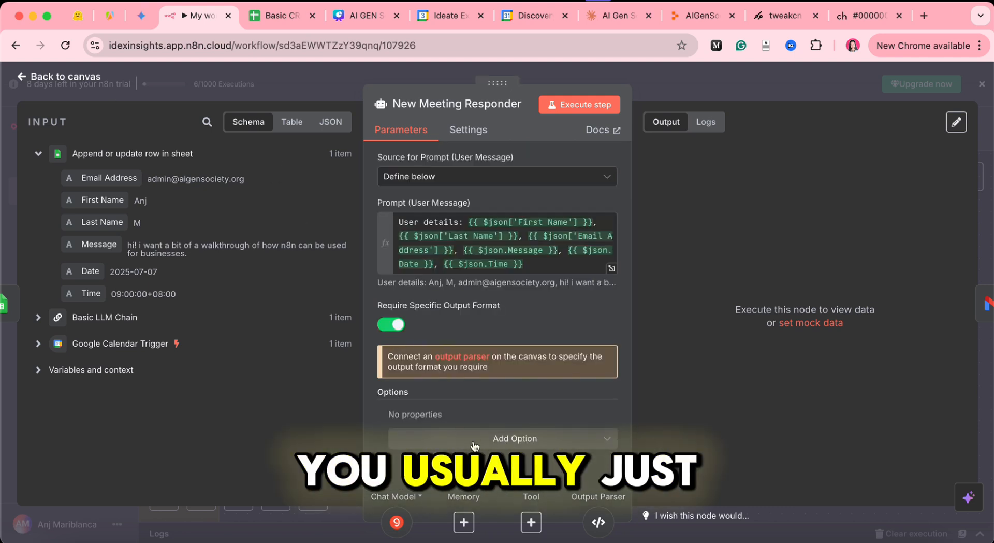
Step: Add the System Message option back to New Meeting Responder, delete its default text and return to the canvas
left_click(515, 497)
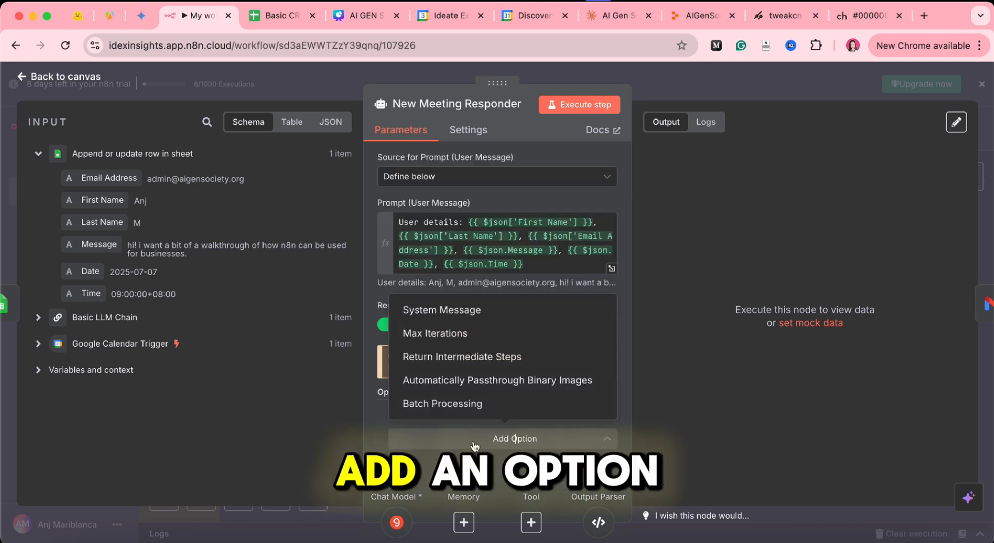
left_click(455, 310)
scroll(461, 393, "down", 2)
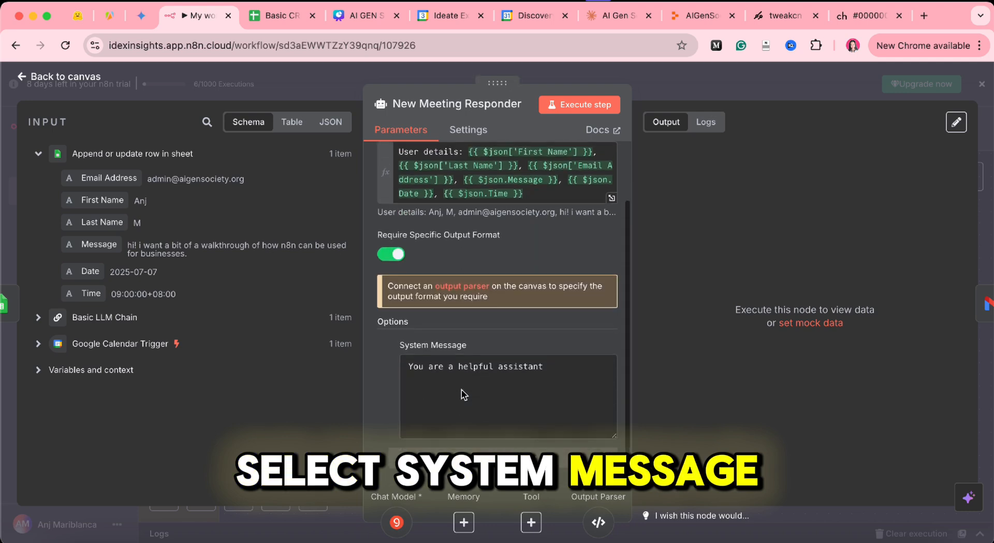
triple_click(453, 361)
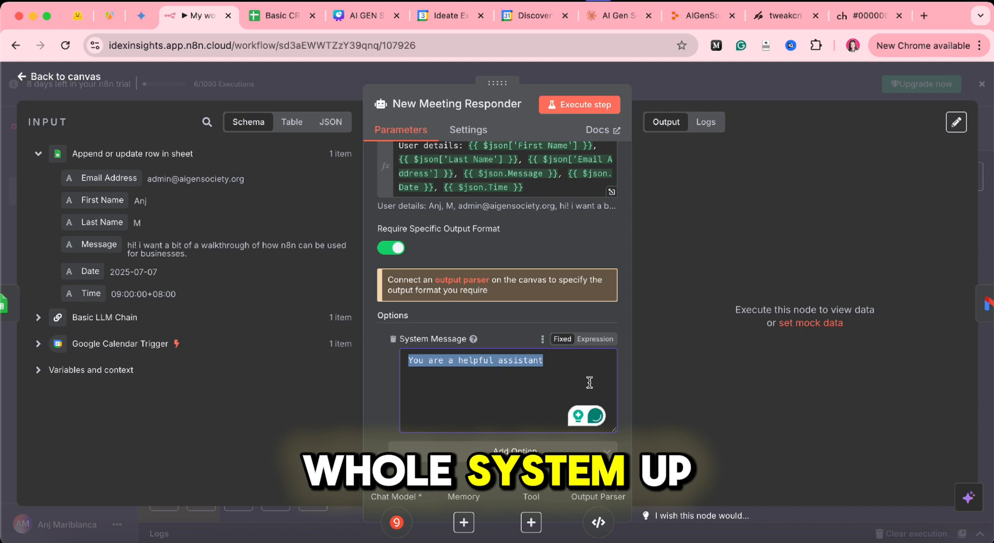
key("BackSpace")
left_click(63, 79)
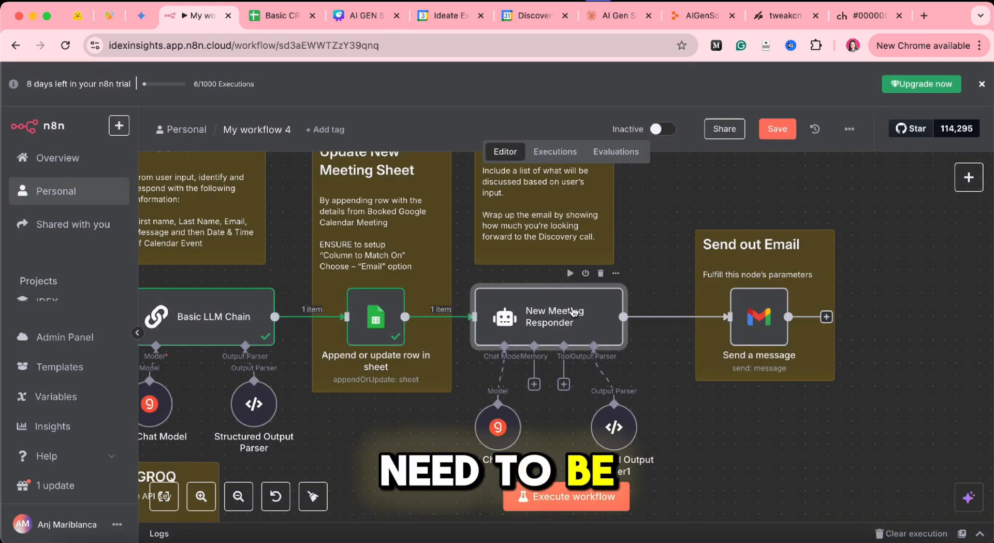
Step: Copy the prompt text below the heading in the Paste SYSTEM PROMPT sticky note, from "Please generate" to "Discovery call."
scroll(576, 290, "up", 5)
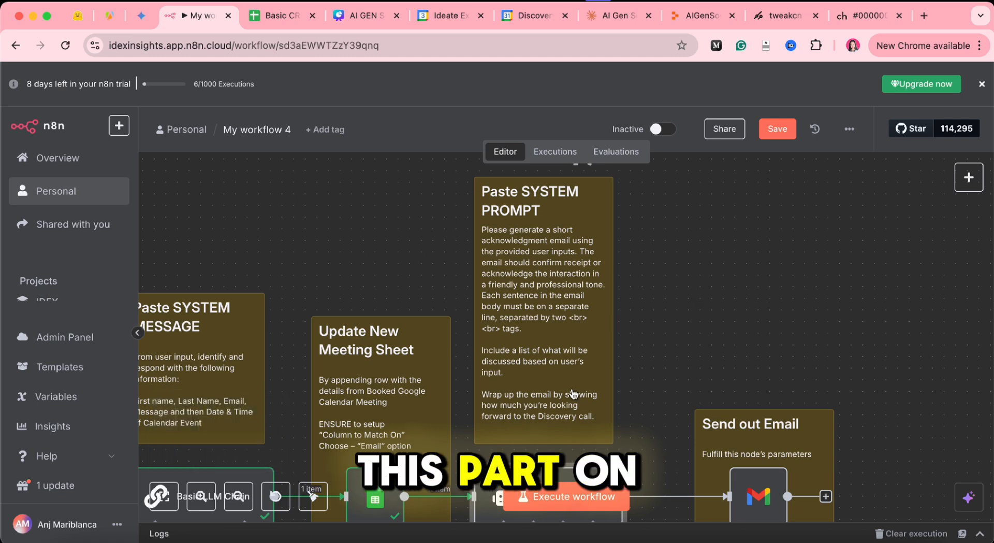
double_click(550, 322)
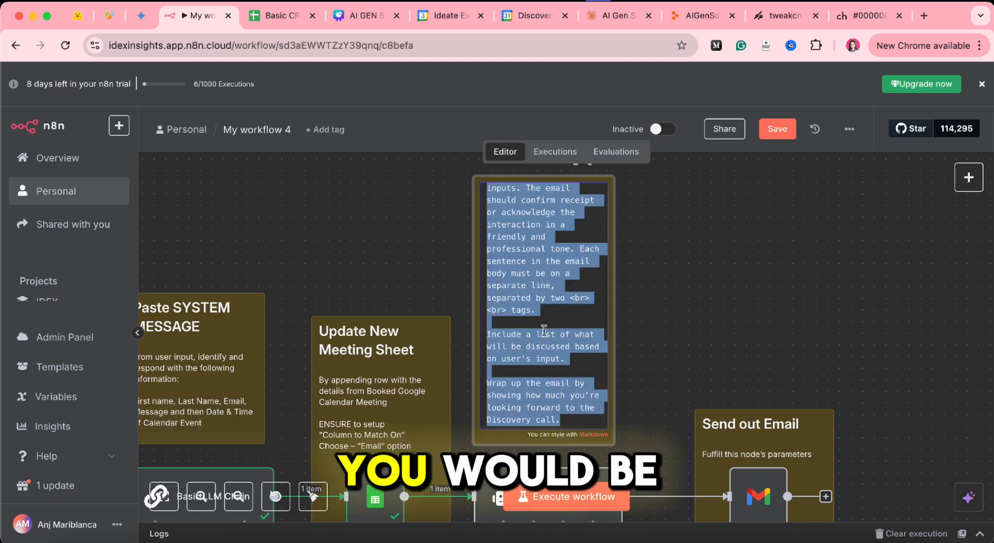
scroll(541, 328, "up", 2)
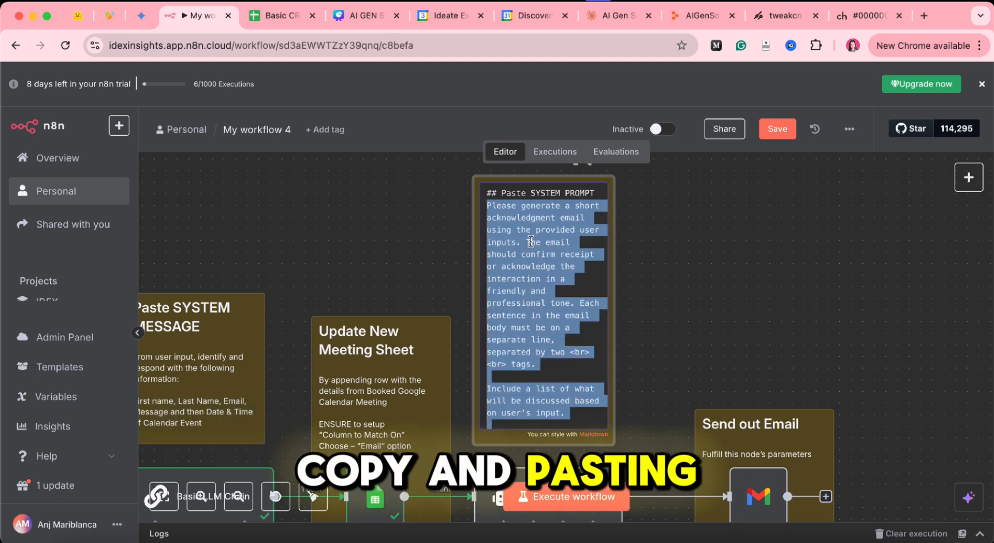
scroll(531, 242, "down", 1)
scroll(531, 242, "up", 1)
scroll(531, 242, "down", 3)
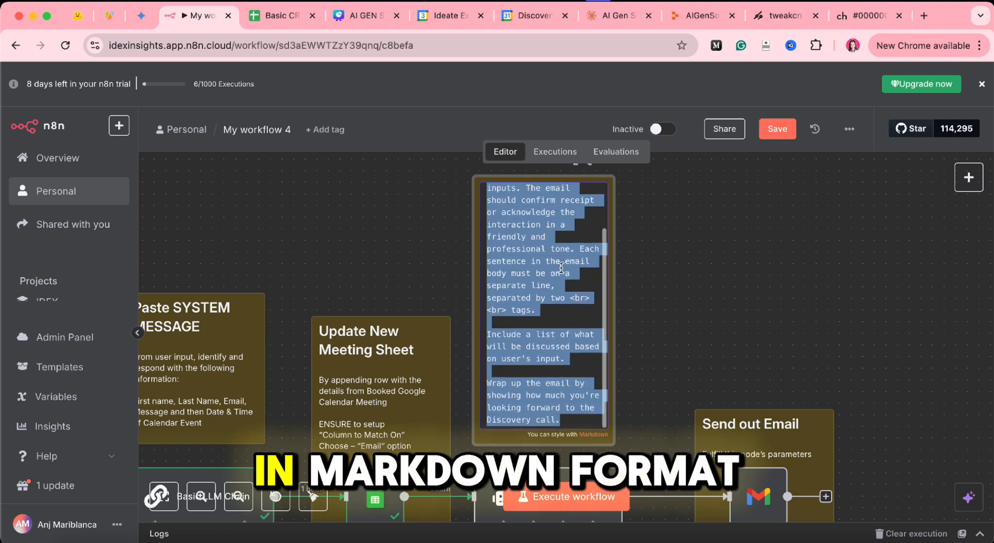
scroll(681, 337, "down", 4)
scroll(681, 337, "down", 2)
Step: Paste the copied acknowledgment email prompt into the New Meeting Responder node's empty system message
left_click(555, 344)
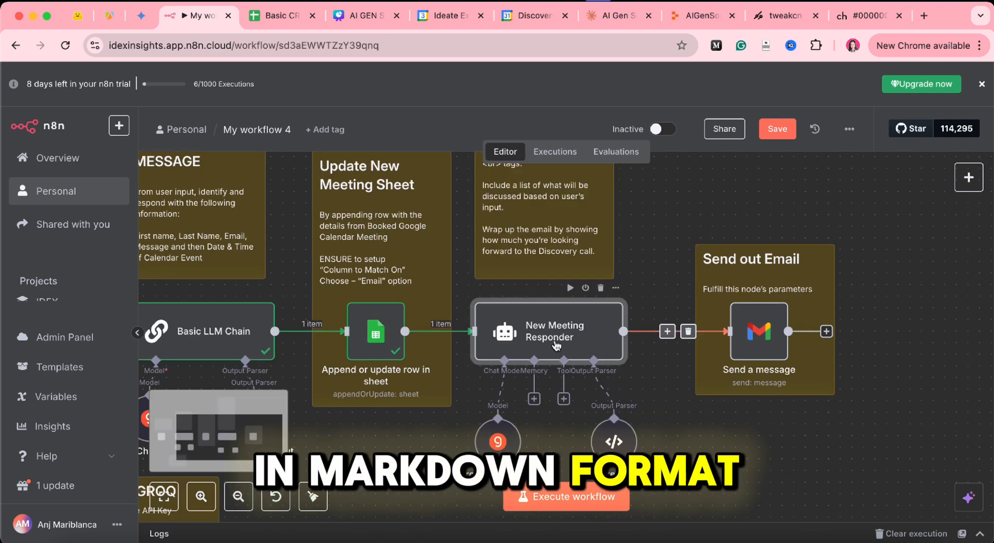
double_click(556, 344)
scroll(464, 359, "down", 2)
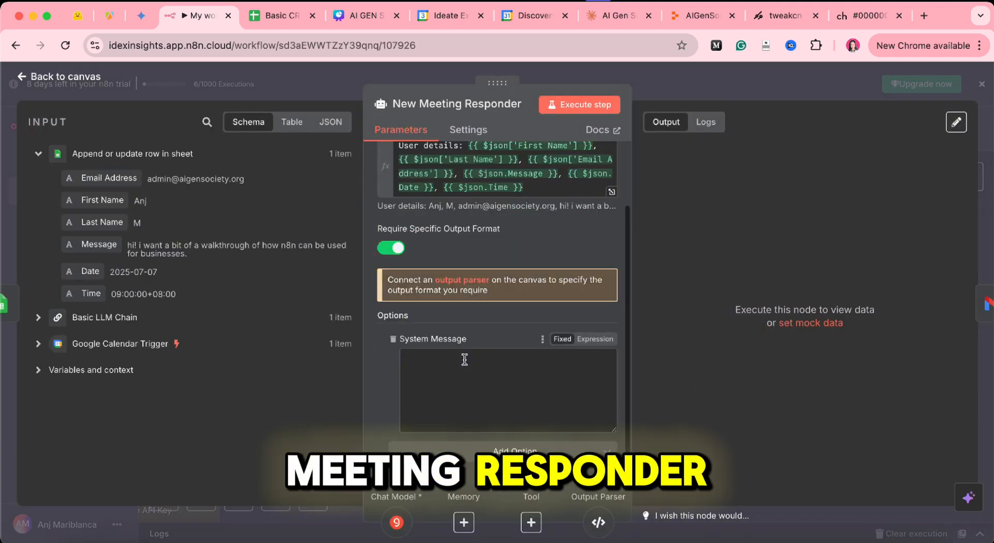
left_click(462, 378)
key("super+v")
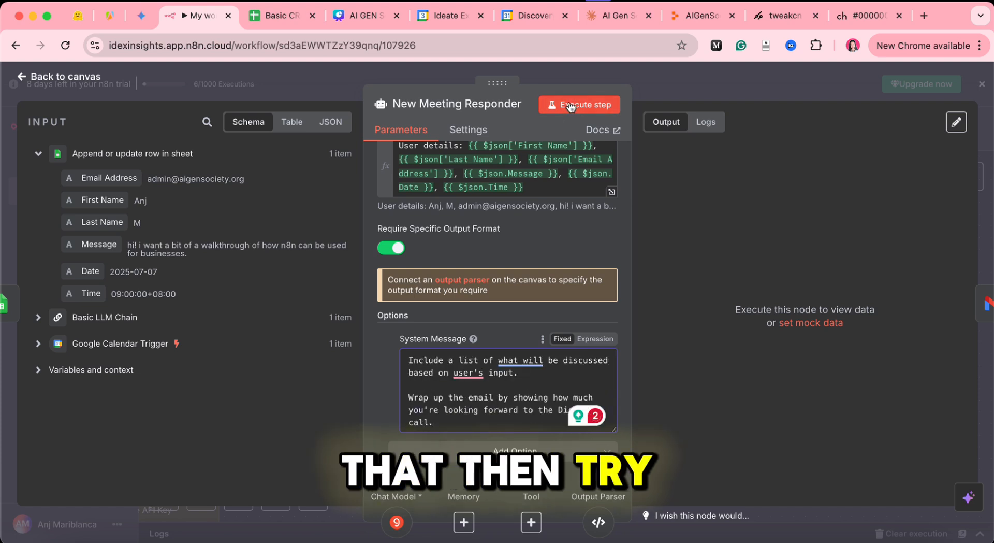
Step: Insert a line starting "Best Regards, with an opening quotation mark between the <br> tags paragraph and the "Include a list" paragraph of the system message
scroll(513, 406, "up", 2)
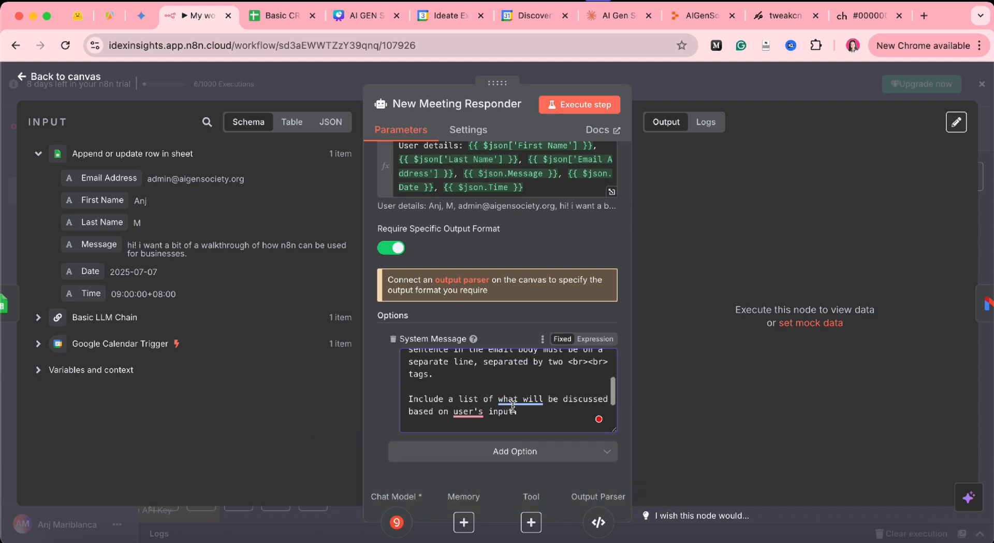
left_click(467, 377)
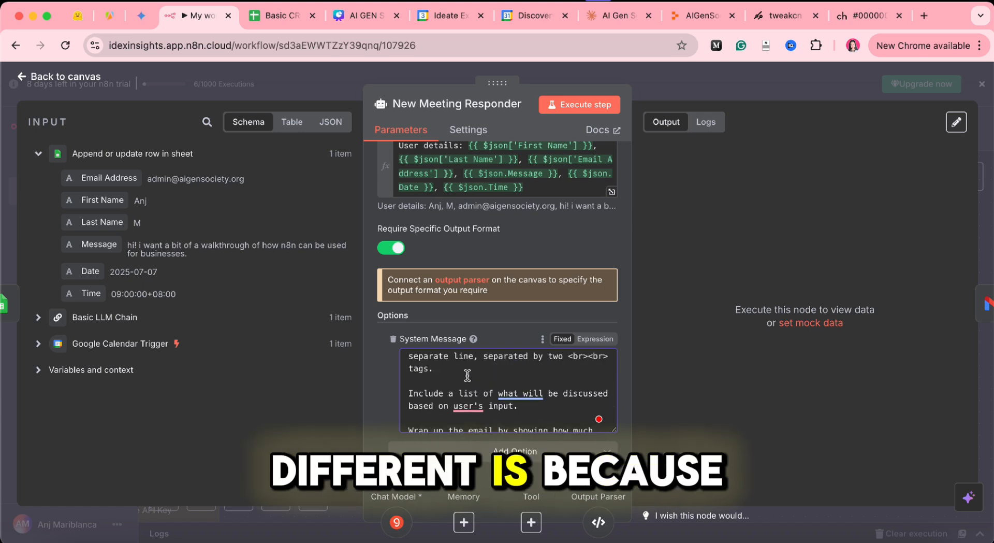
key("Return")
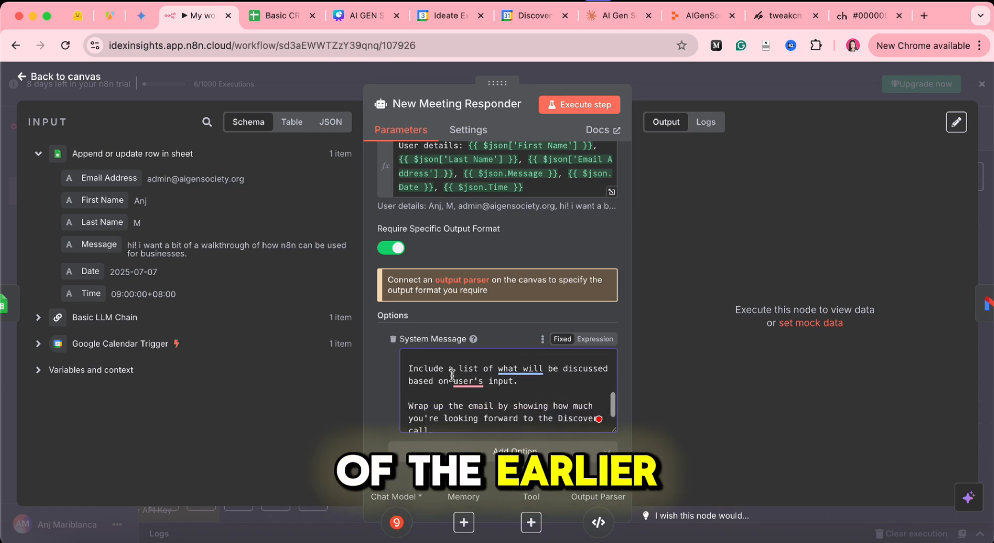
scroll(453, 376, "up", 2)
key("Up")
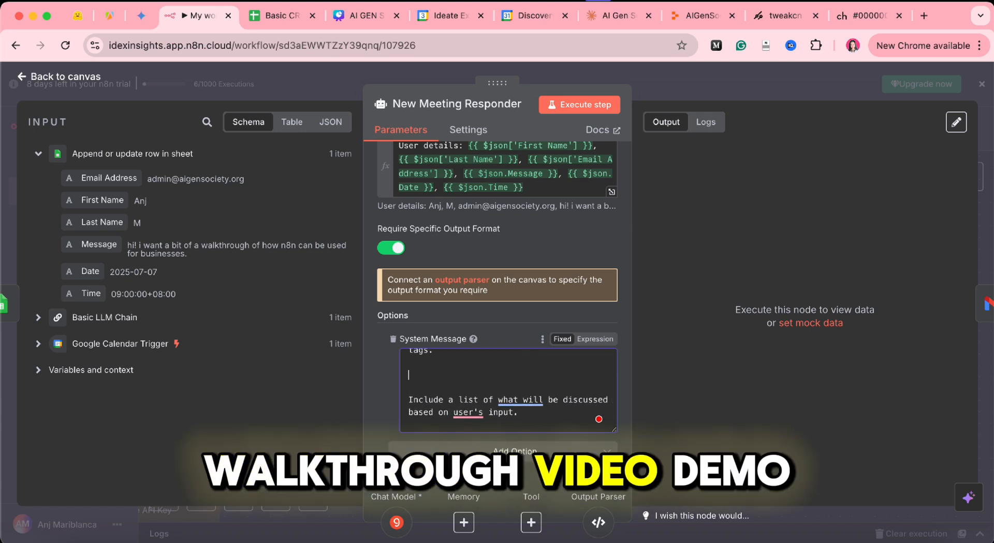
type("Best Rea")
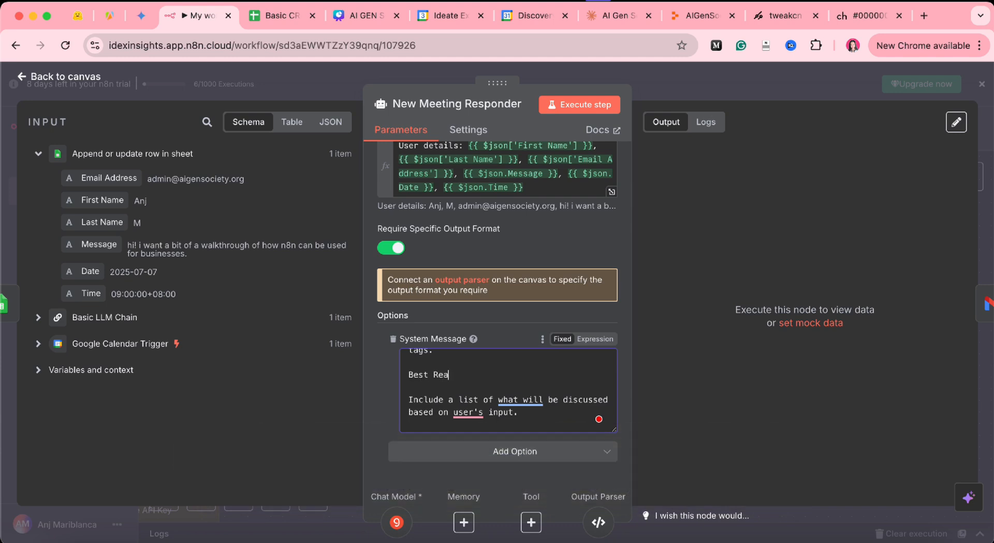
type("Rega")
key("BackSpace")
type("gards")
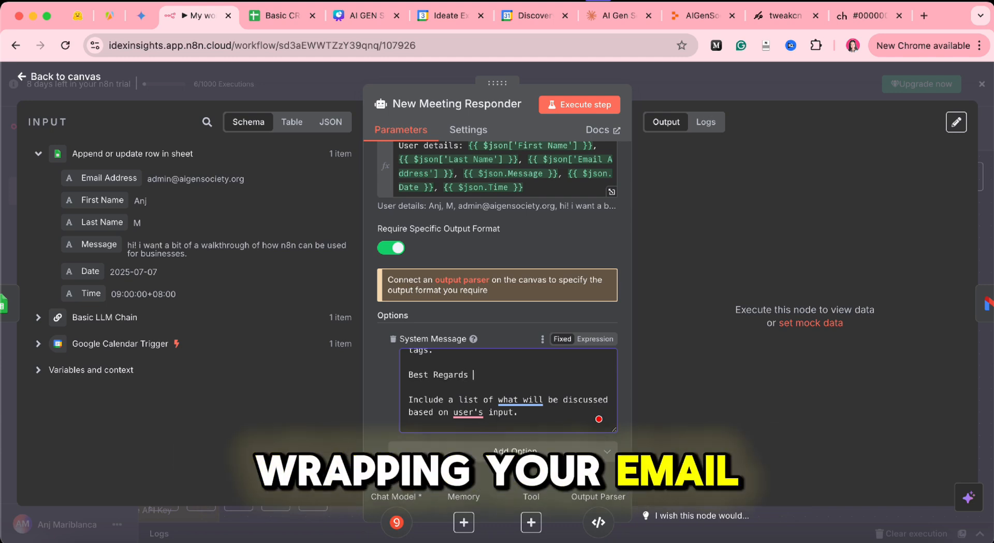
scroll(427, 390, "up", 1)
left_click(408, 399)
type("\"")
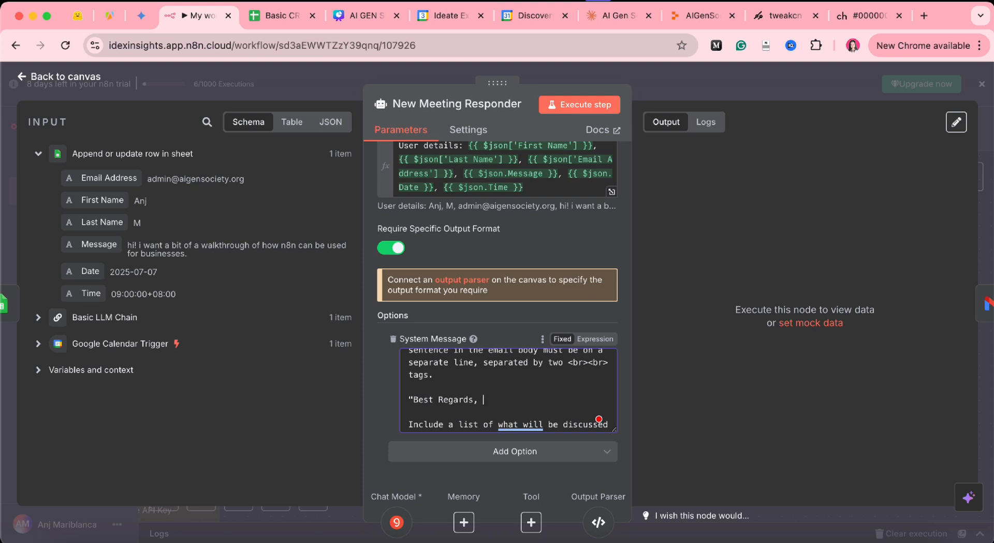
Step: Complete the sign-off line by copying the <br><br> tags after "Best Regards," and adding IDEX with a closing quotation mark
left_click(569, 398)
scroll(570, 395, "up", 1)
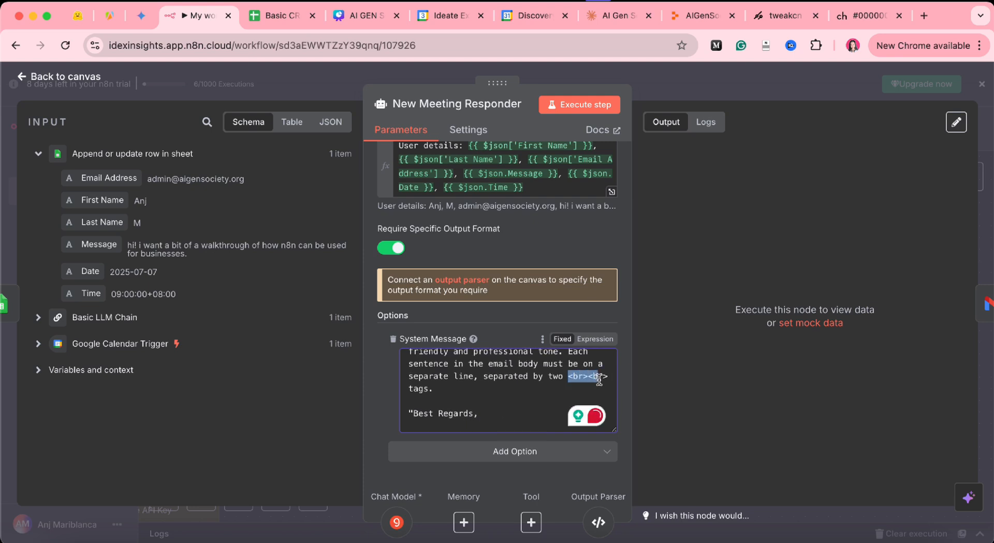
left_click_drag(599, 380, 608, 377)
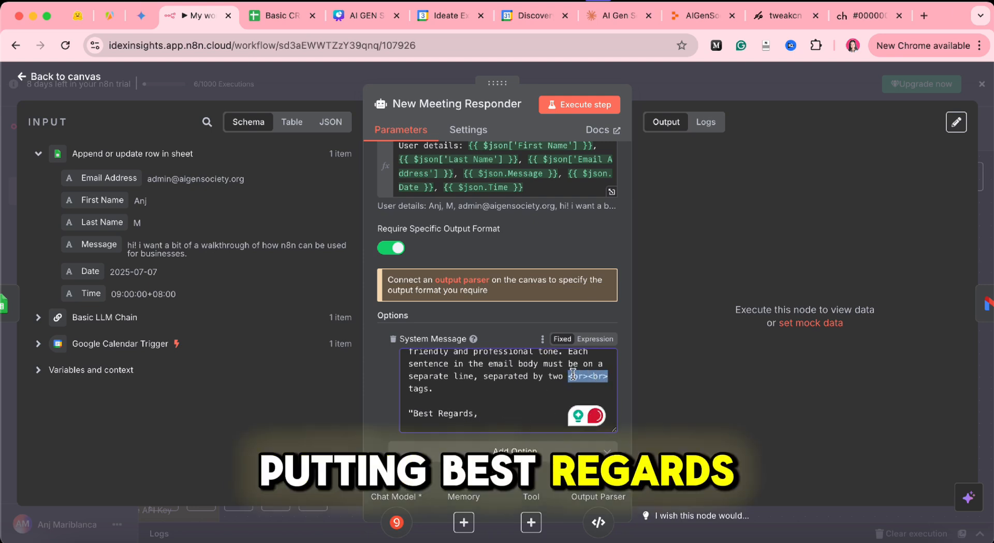
left_click(512, 411)
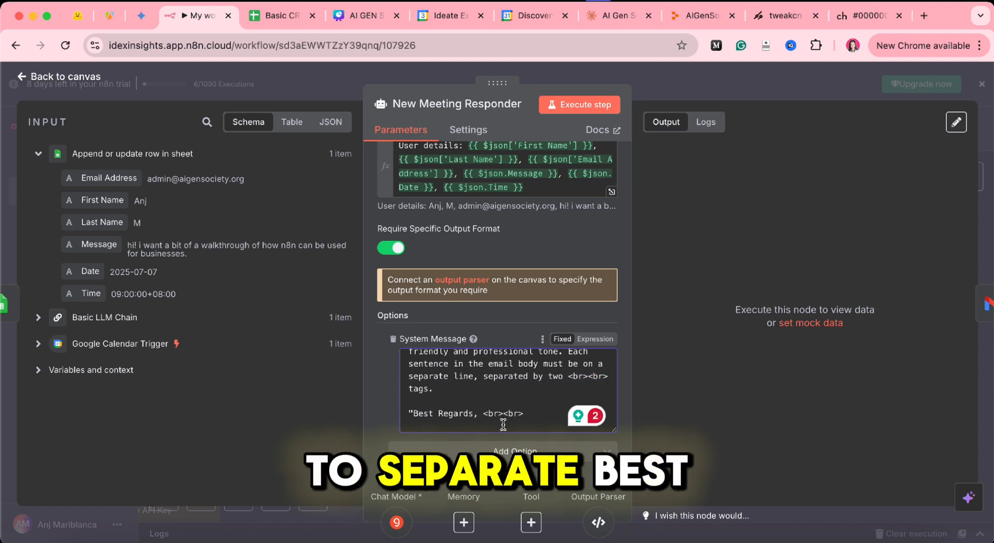
type("IDEX\"")
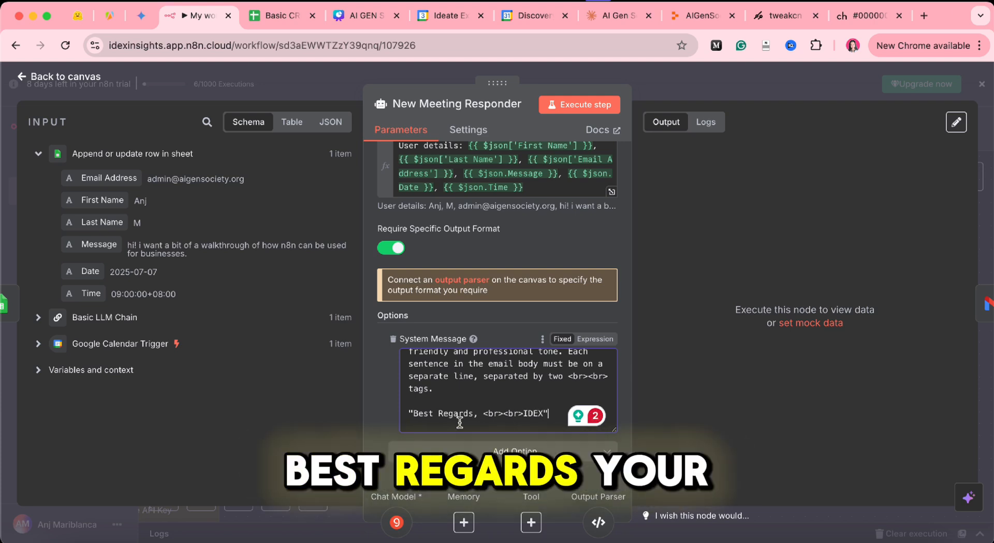
scroll(473, 406, "up", 2)
scroll(473, 402, "down", 3)
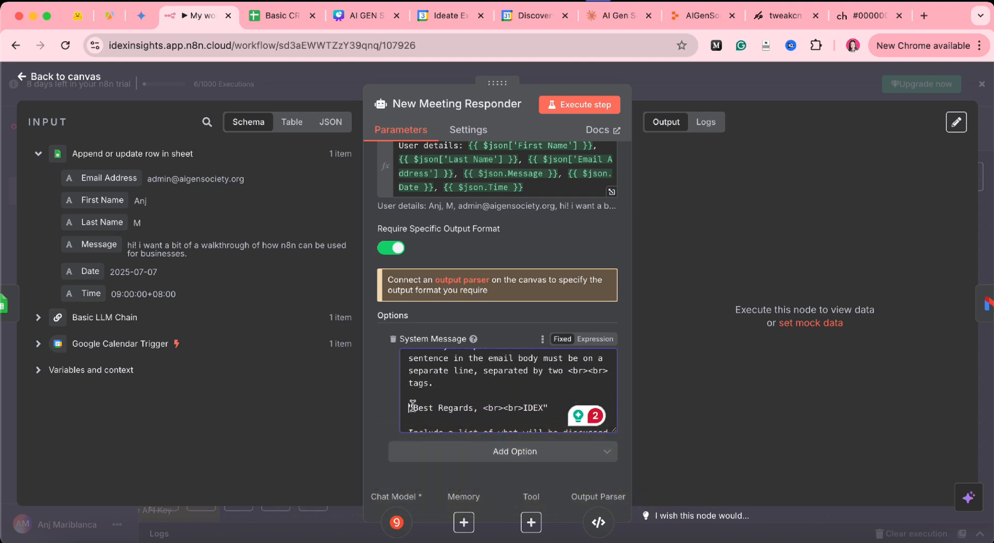
Step: Begin the sign-off line of the system message with "End with" and execute the New Meeting Responder node
type("End with")
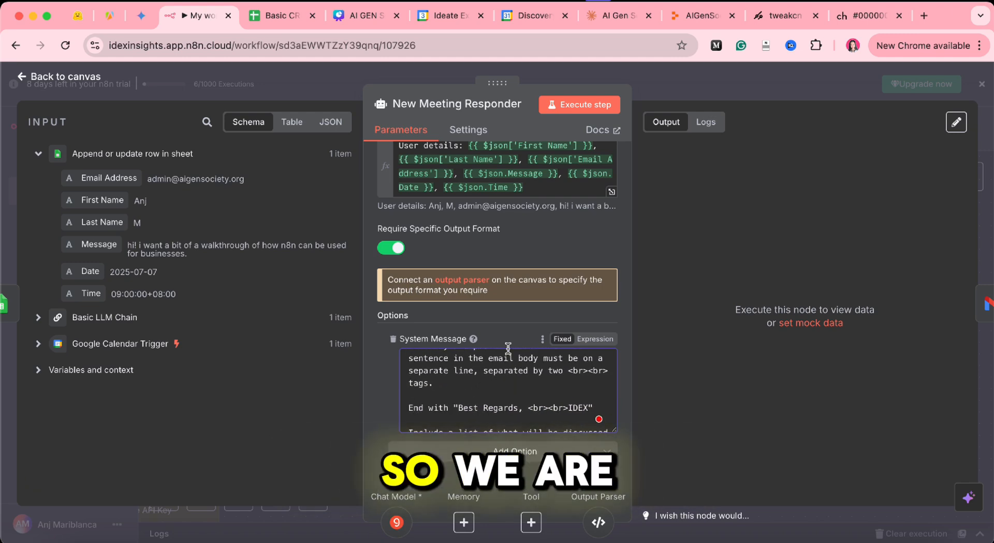
scroll(506, 351, "down", 3)
scroll(507, 350, "up", 2)
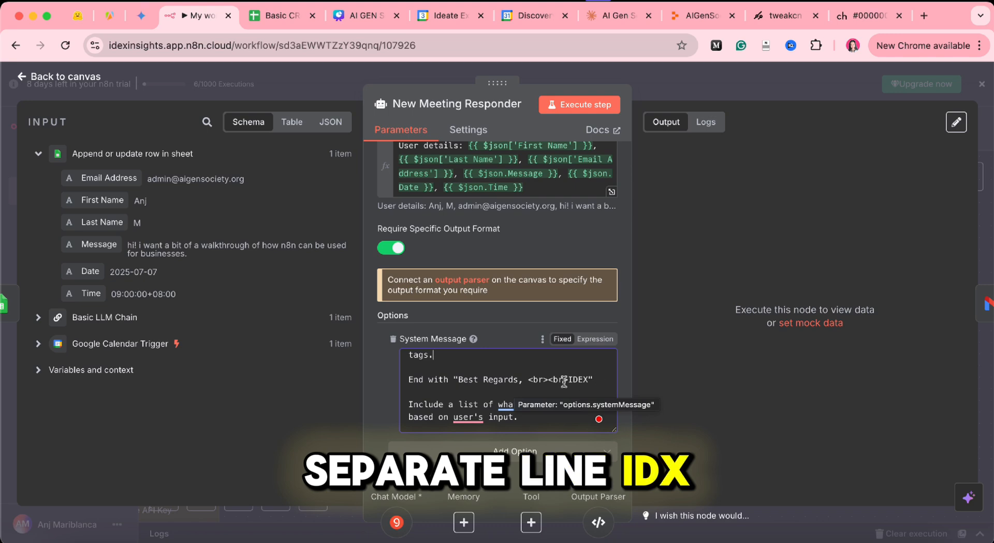
scroll(564, 381, "down", 1)
scroll(564, 382, "down", 1)
left_click(554, 109)
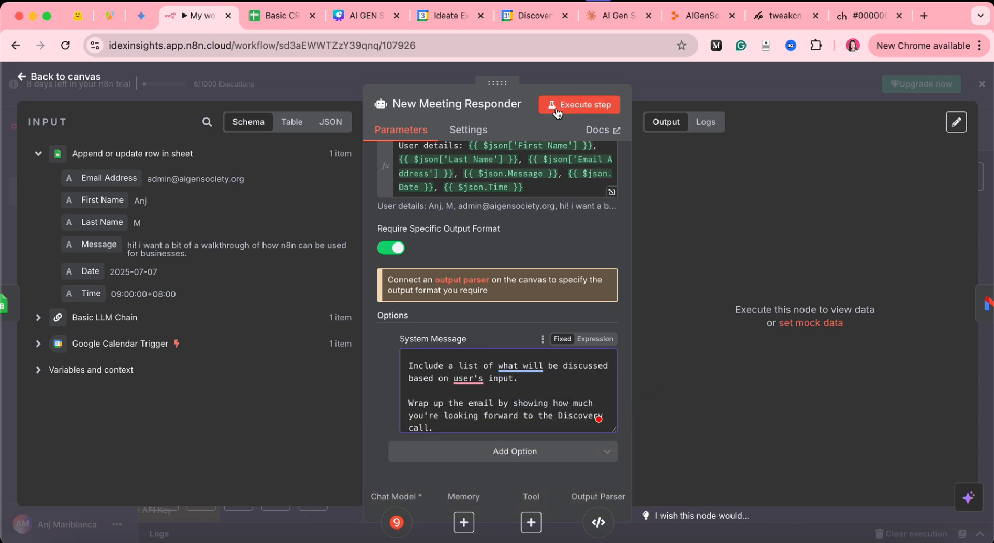
scroll(473, 385, "down", 1)
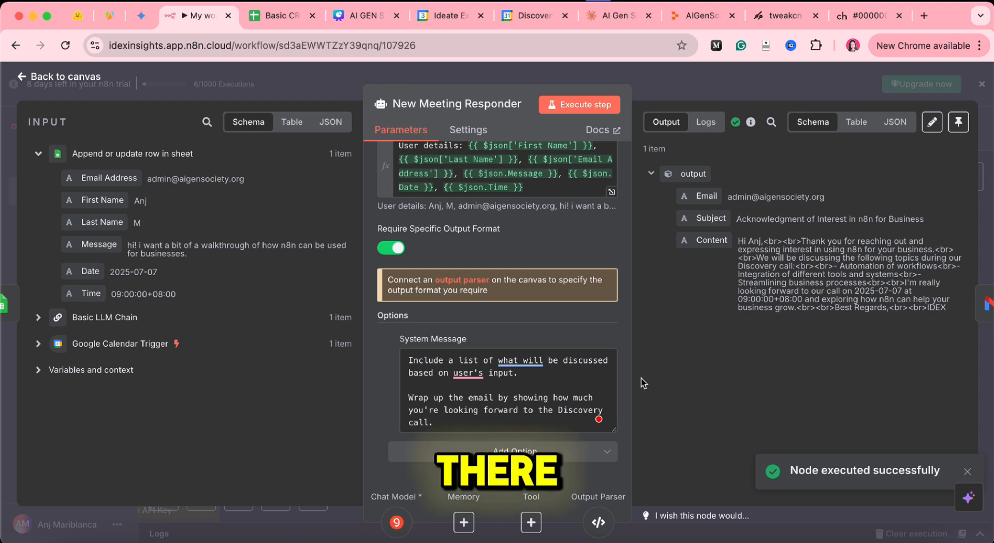
Step: Move the "End with" sign-off line to the end of the system message, below the paragraph about wrapping up the email
scroll(430, 392, "up", 2)
left_click_drag(405, 365, 591, 366)
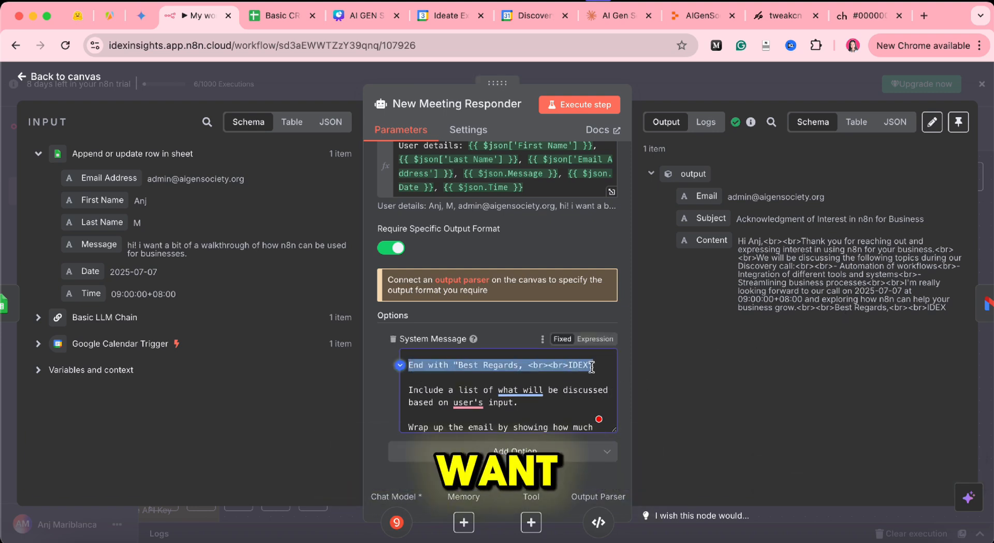
key("BackSpace")
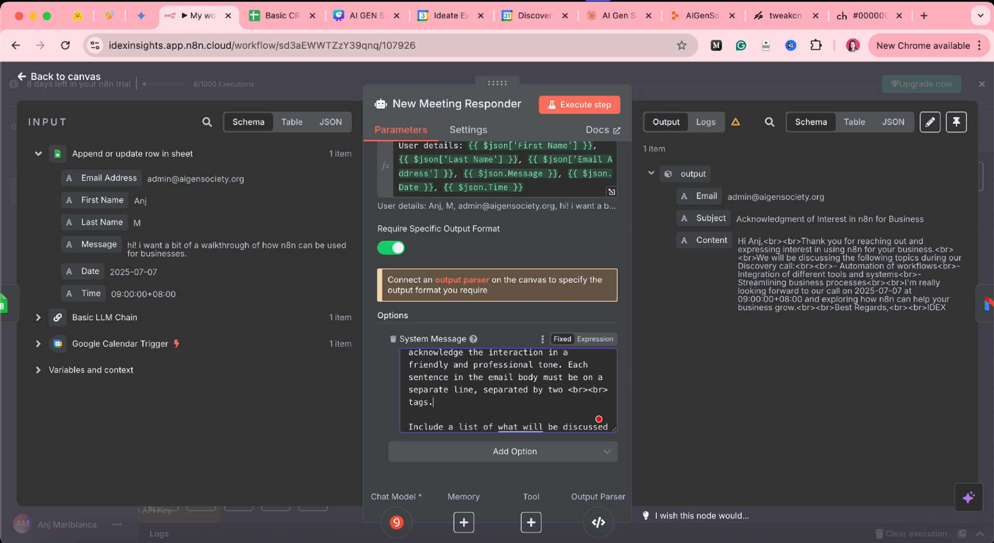
scroll(558, 397, "down", 3)
key("Return")
key("Return")
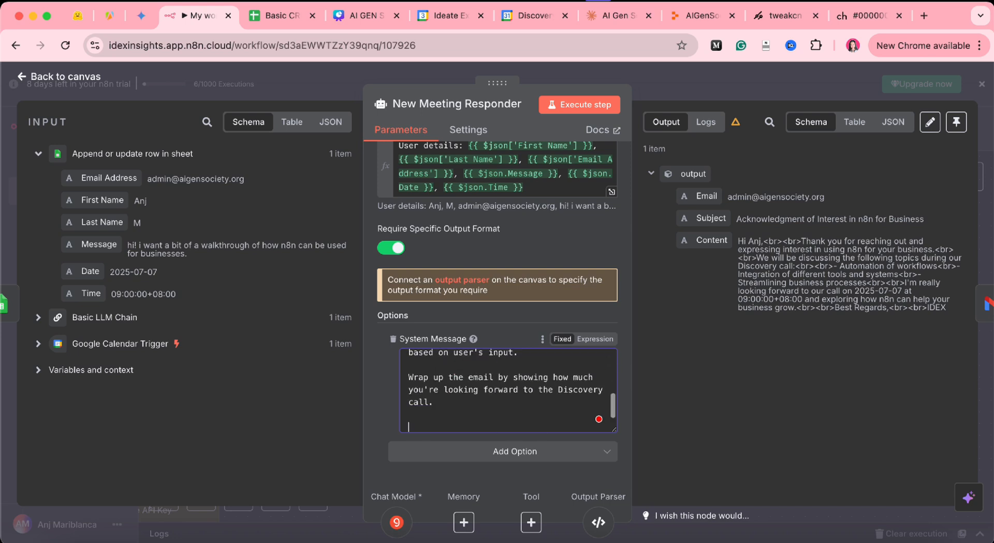
left_click_drag(408, 426, 593, 422)
Step: Execute the New Meeting Responder node again and examine the <br><br> tags and the sign-off in the generated email content
left_click(585, 104)
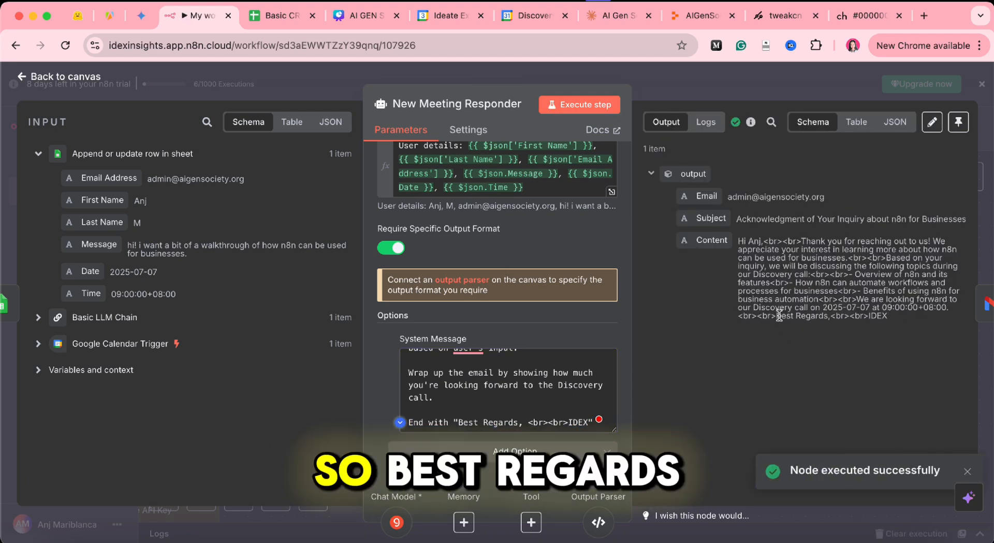
left_click_drag(776, 316, 871, 316)
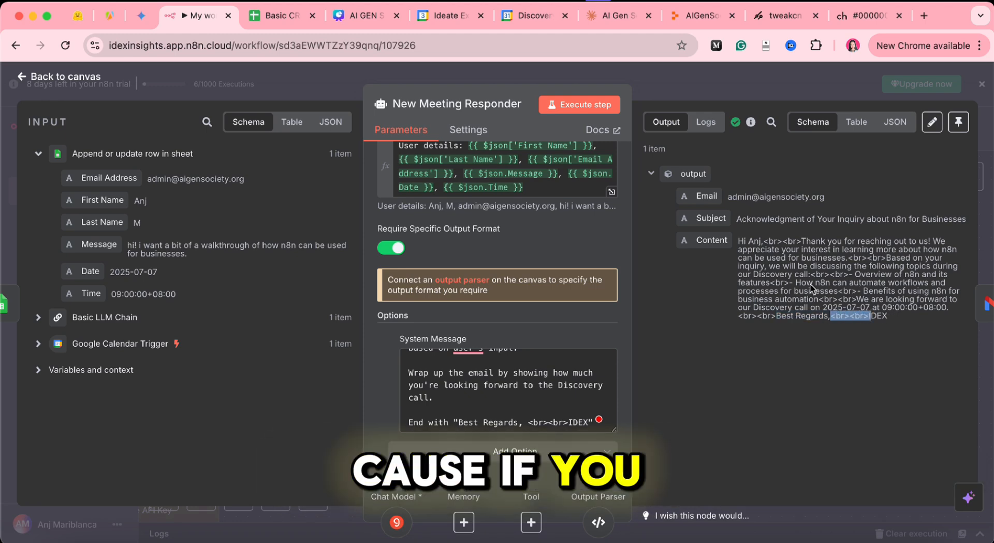
left_click_drag(764, 241, 796, 248)
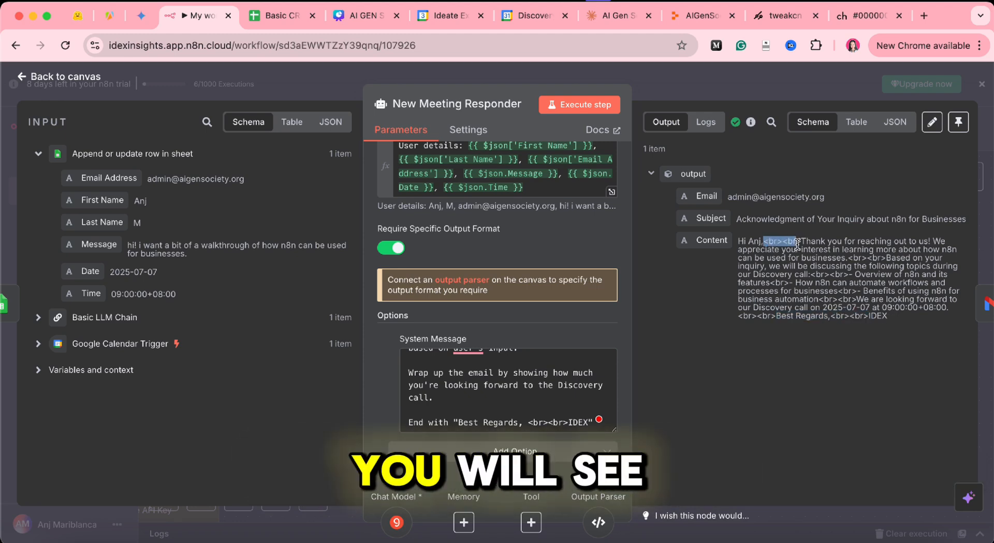
left_click(731, 252)
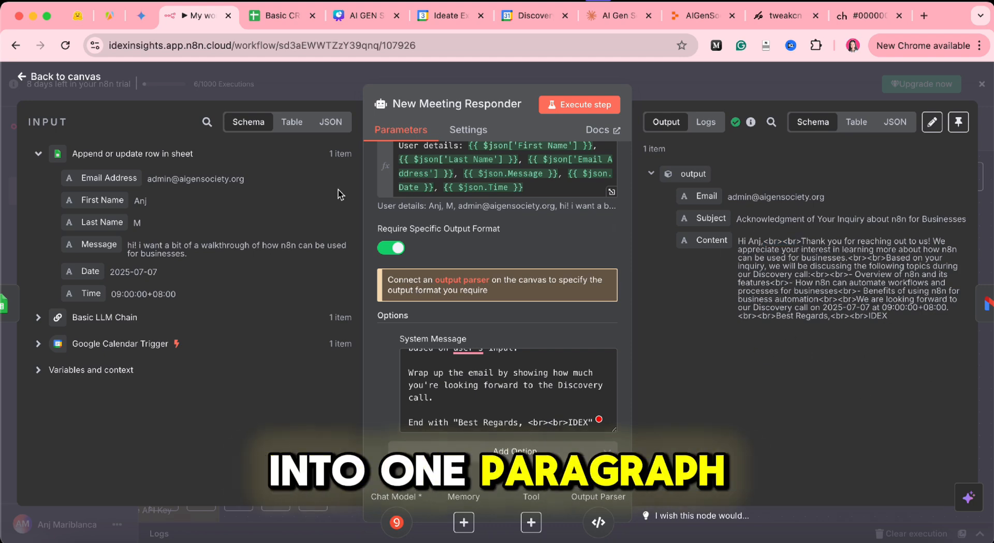
Step: Return to the canvas, open the Send a message Gmail node and clear its To and Subject expressions
left_click(66, 83)
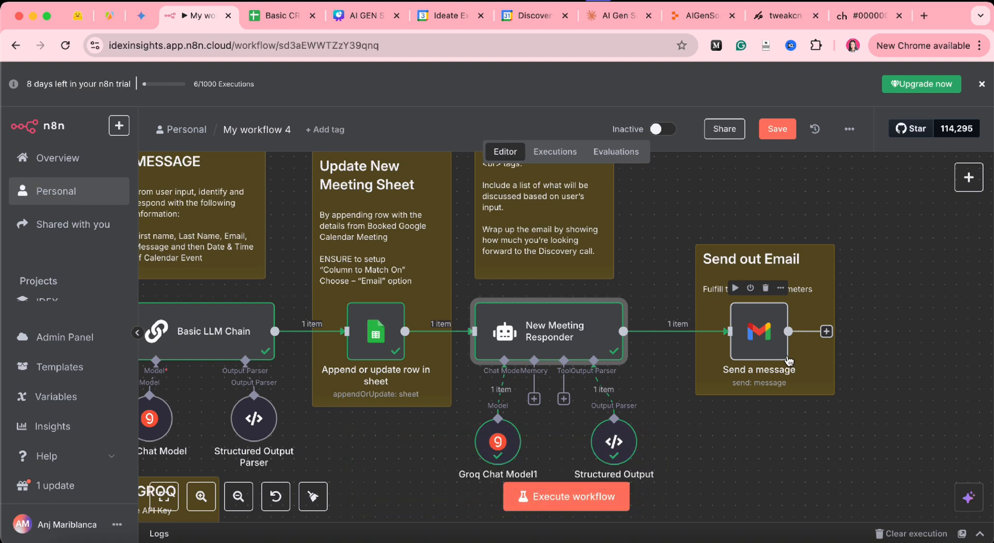
double_click(743, 343)
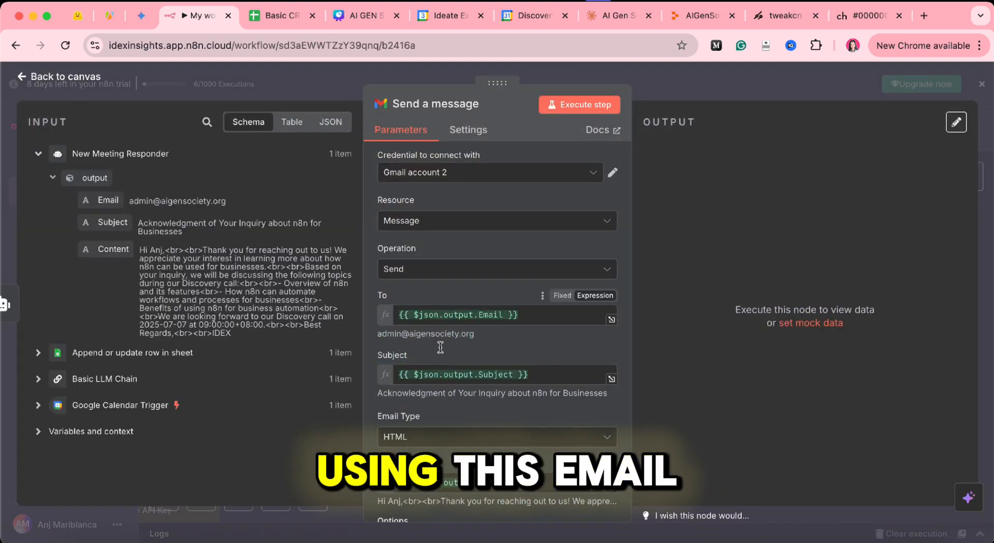
scroll(445, 370, "down", 1)
scroll(456, 290, "up", 1)
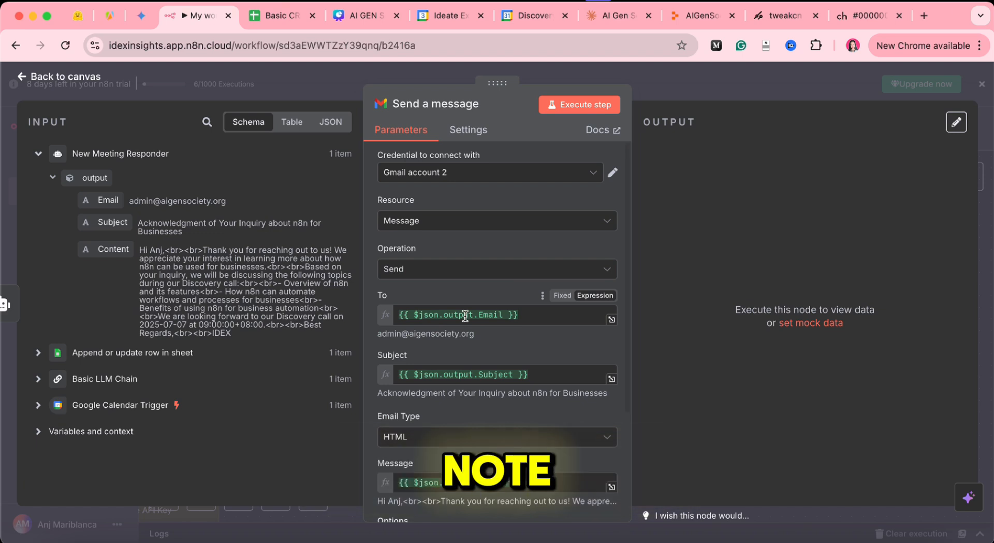
triple_click(465, 315)
key("BackSpace")
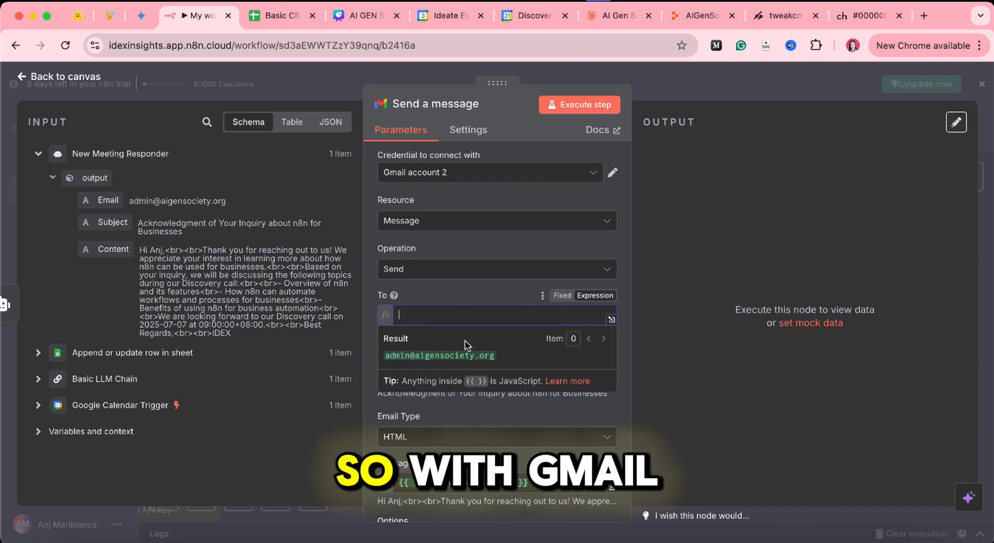
left_click(519, 363)
triple_click(514, 370)
key("BackSpace")
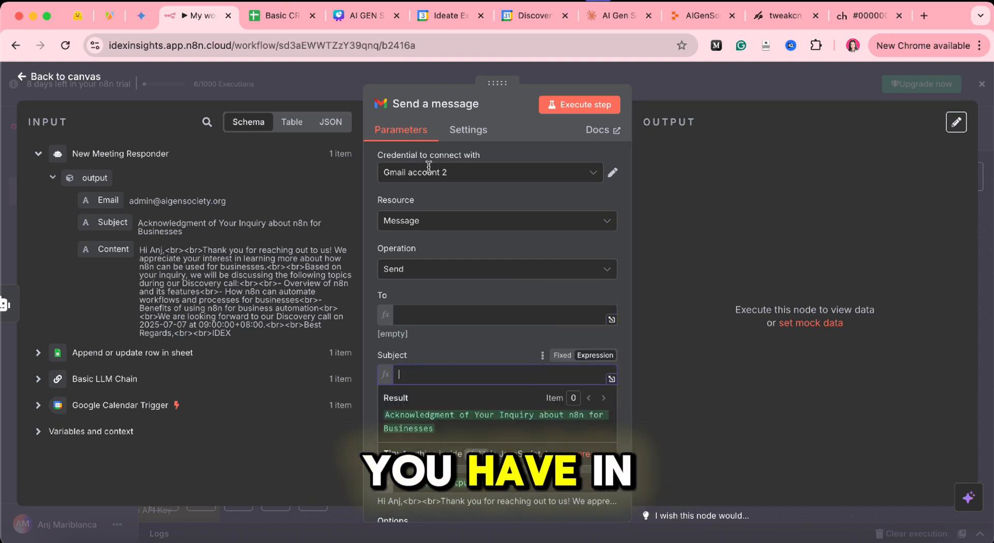
Step: Clear the Message expression of the Send a message node
scroll(477, 360, "down", 3)
double_click(468, 332)
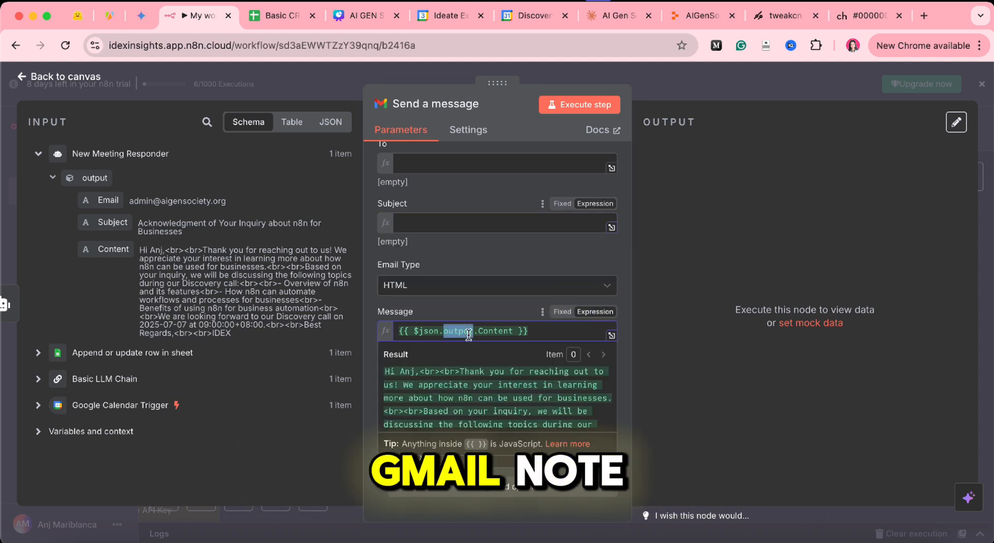
triple_click(468, 331)
key("BackSpace")
left_click(447, 254)
scroll(448, 279, "up", 2)
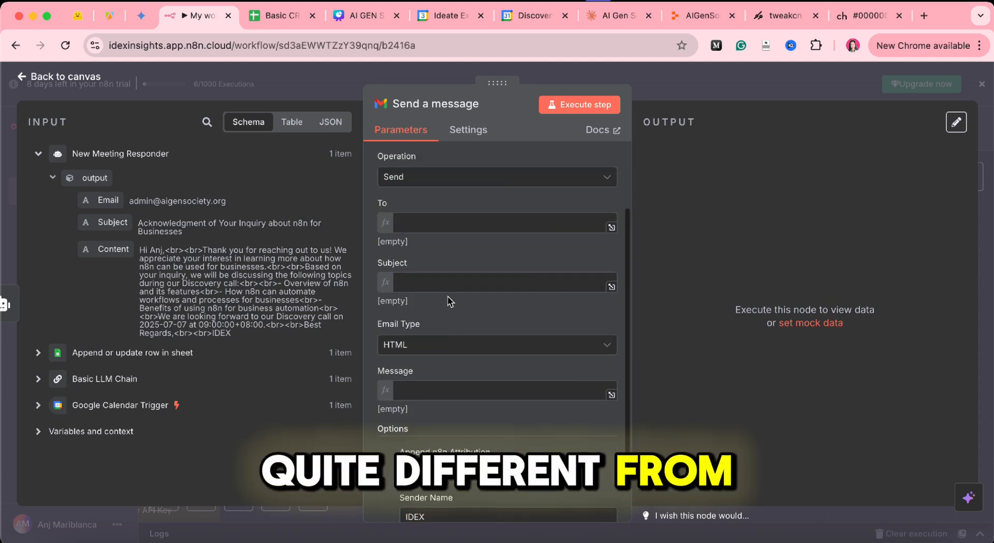
Step: Check the Resource and Operation choices of the Gmail node, keeping Message and Send
scroll(449, 301, "up", 3)
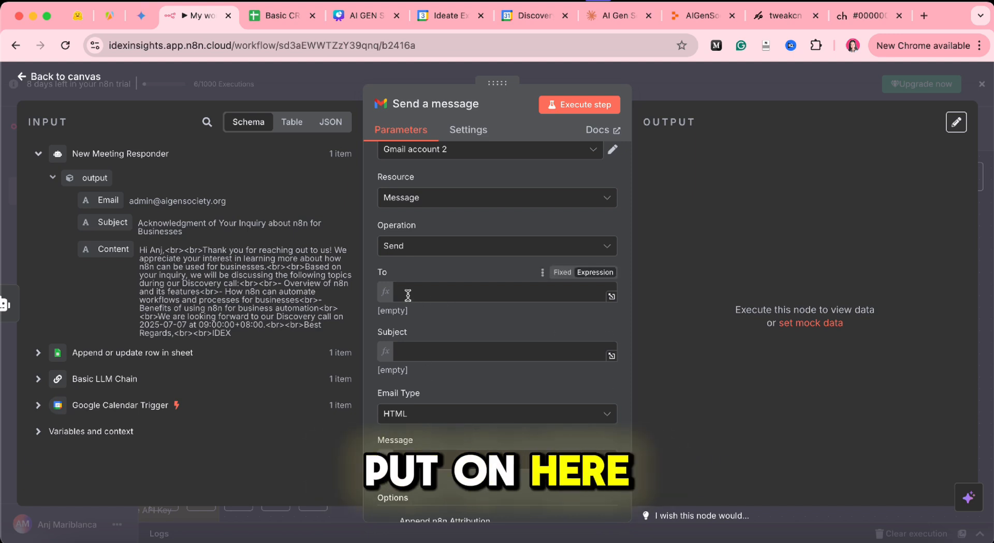
scroll(404, 228, "up", 1)
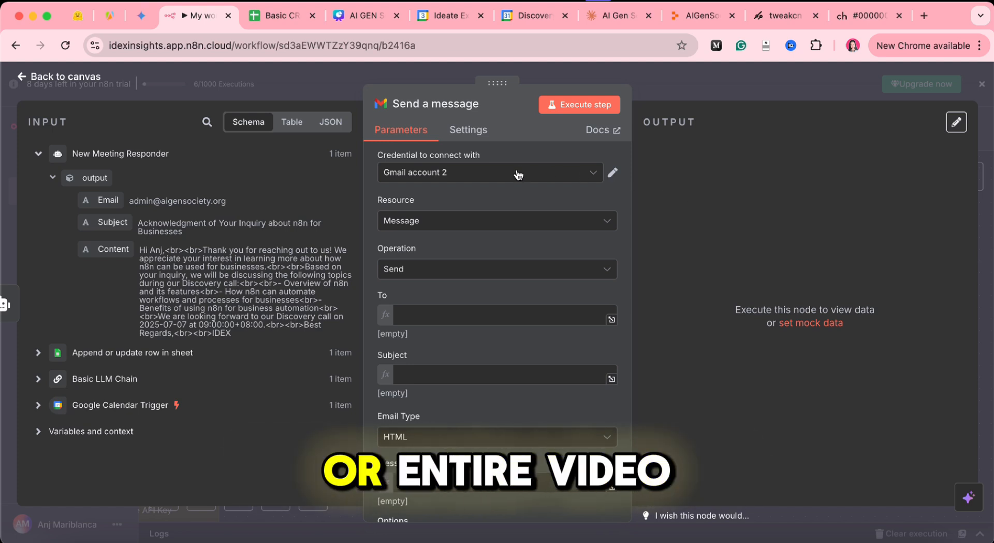
left_click(417, 225)
left_click(417, 254)
left_click(404, 265)
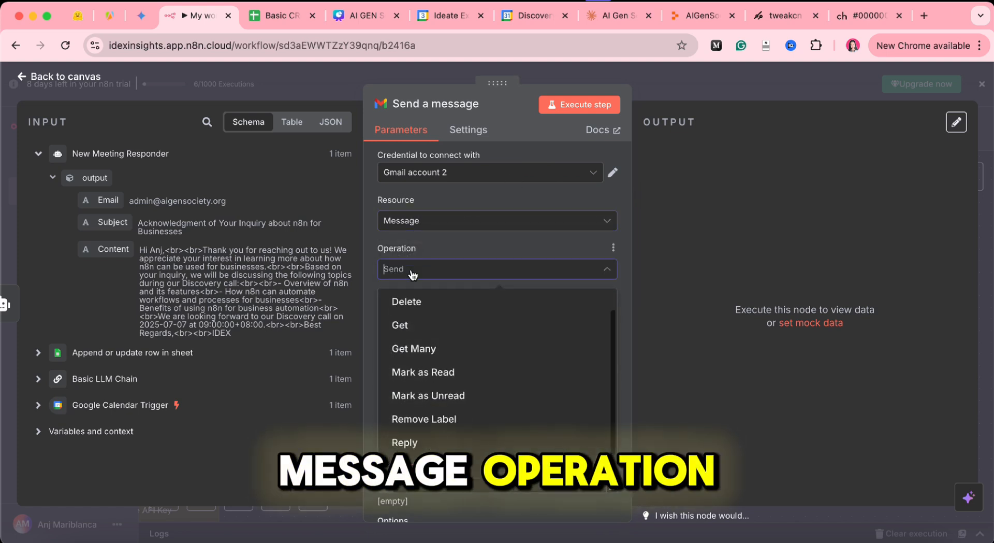
left_click(409, 268)
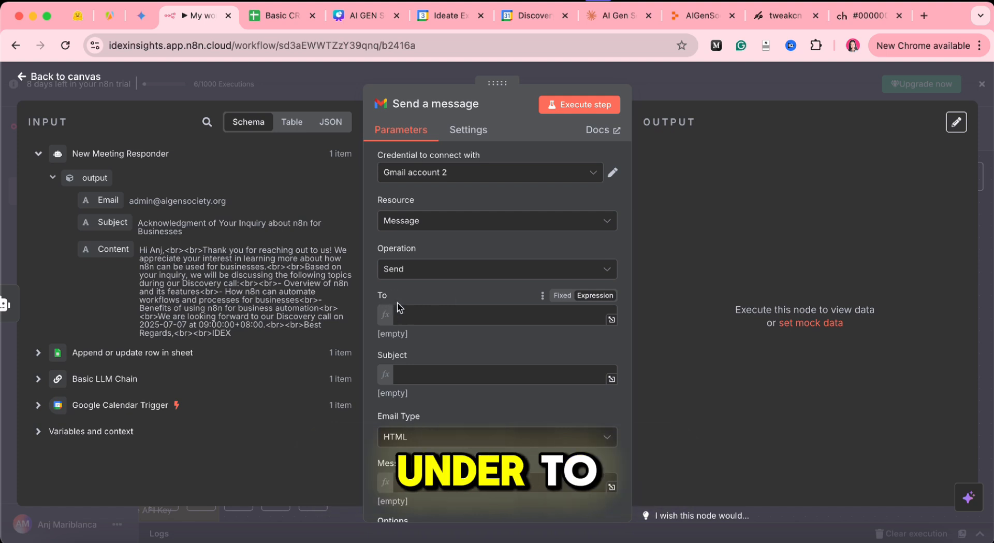
Step: Map the New Meeting Responder's Email output to To, Subject to Subject and Content to Message
left_click_drag(101, 202, 421, 317)
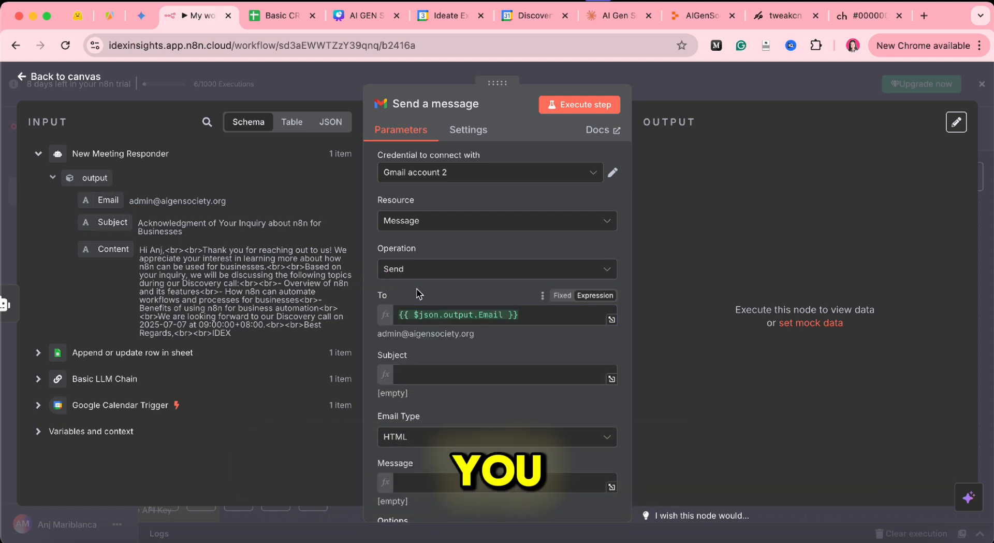
left_click_drag(111, 216, 448, 375)
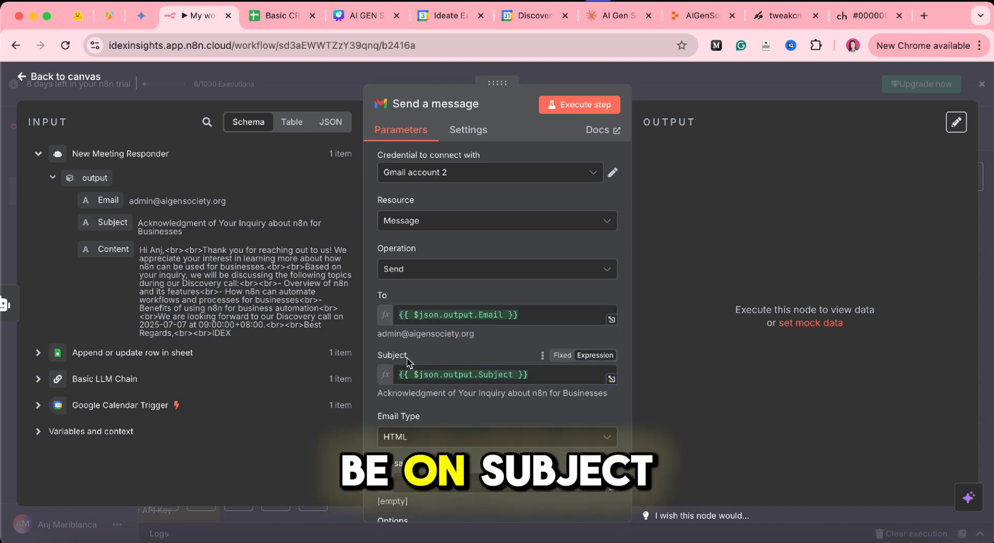
left_click_drag(106, 249, 434, 479)
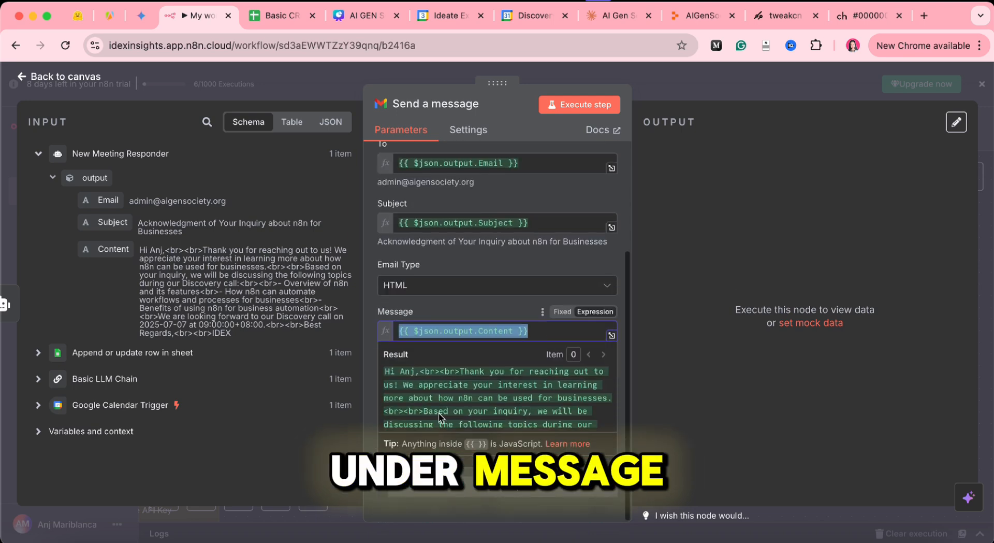
left_click(425, 274)
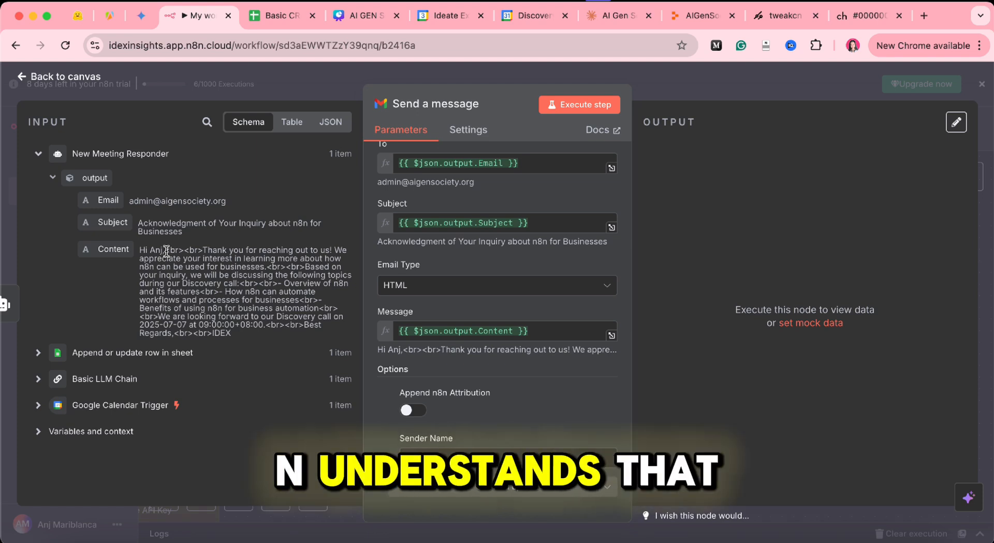
Step: Examine where the <br><br> tags separate the greeting, sentences and topic list in the incoming email content
left_click_drag(167, 251, 206, 251)
left_click(245, 284)
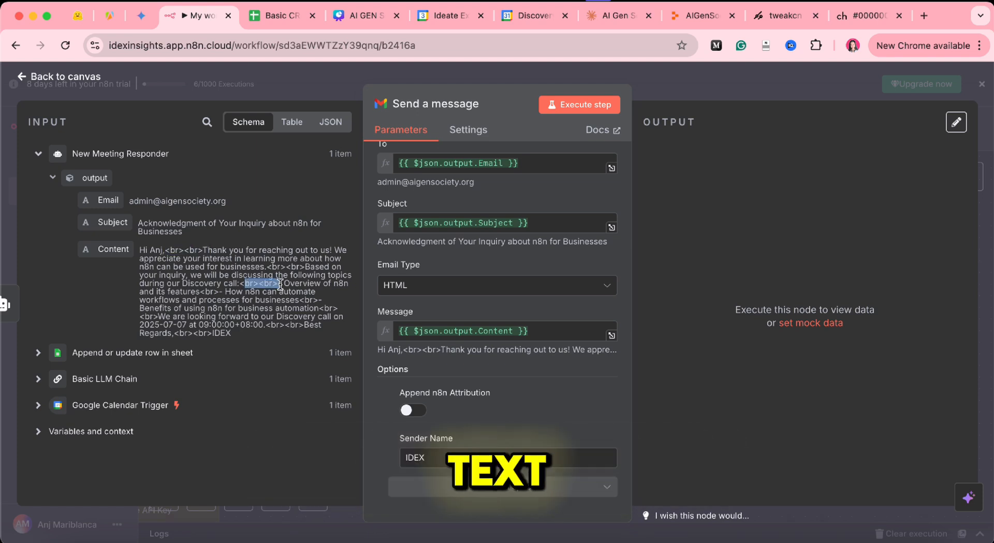
left_click_drag(280, 284, 282, 284)
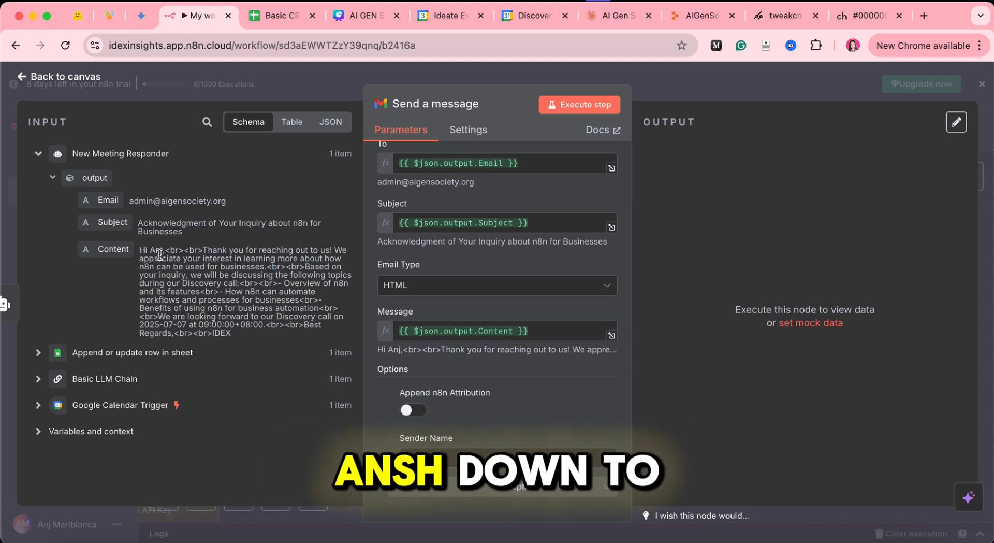
left_click_drag(140, 250, 202, 268)
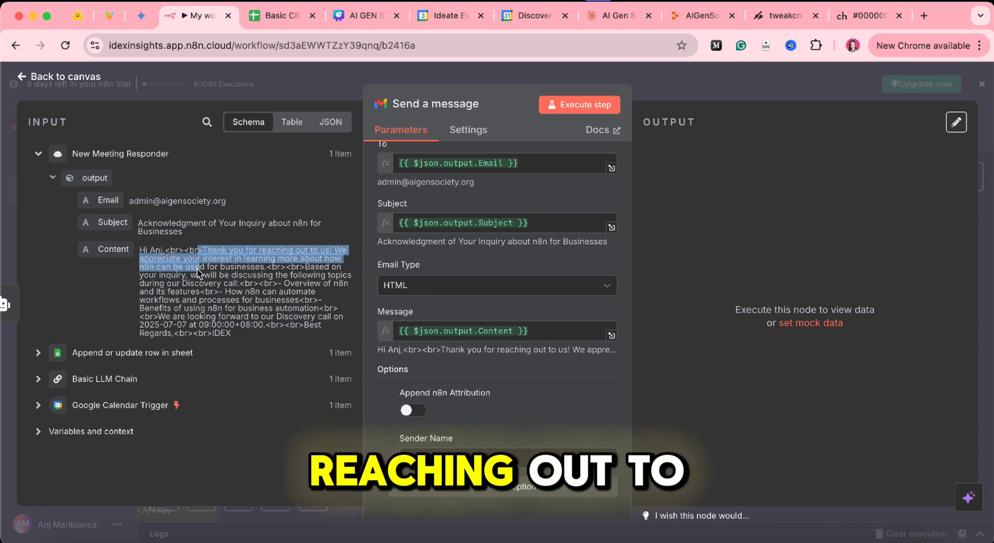
left_click(197, 267)
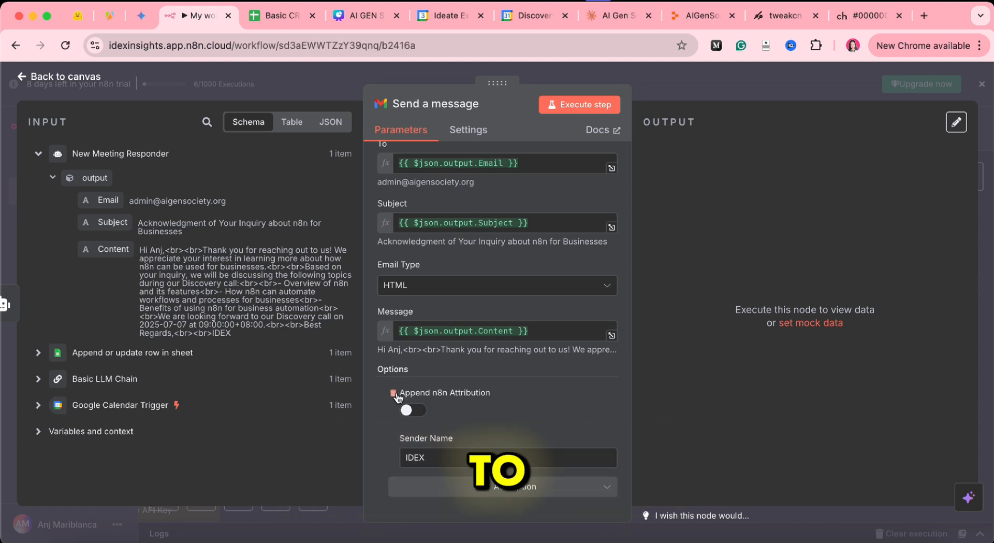
Step: Remove the Append n8n Attribution and Sender Name options from the Send a message node
left_click(393, 393)
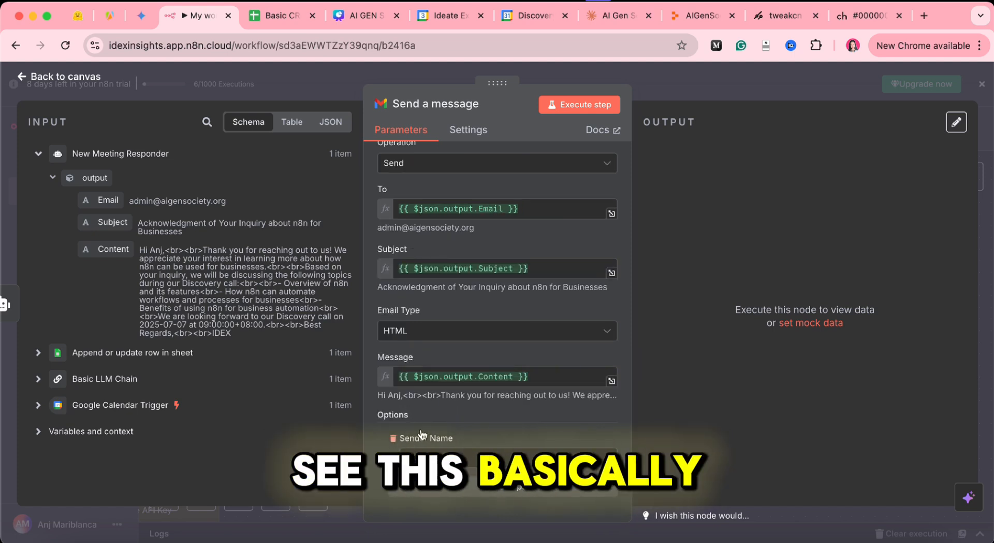
left_click(393, 438)
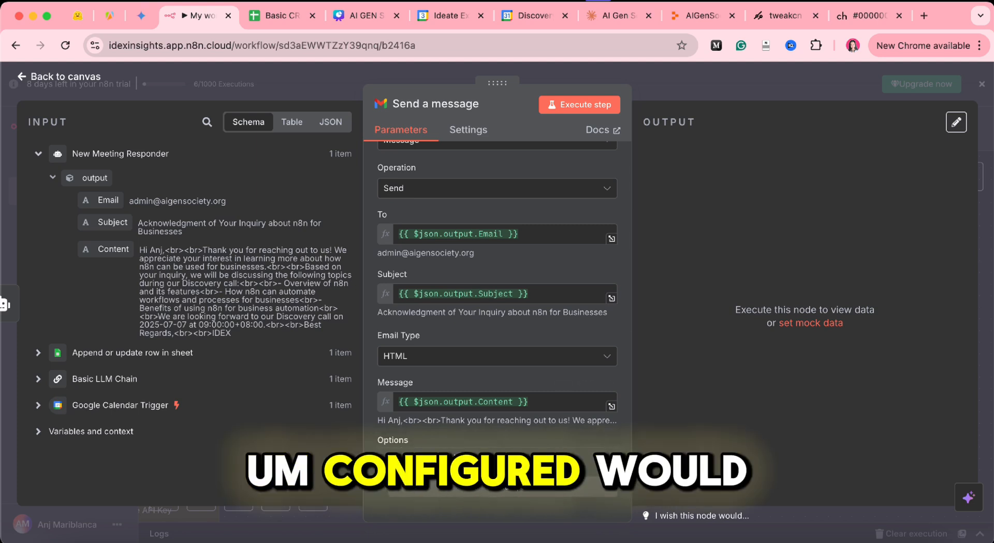
Step: Add the Append n8n Attribution option switched off and a Sender Name of IDEX to the Send a message node
left_click(499, 489)
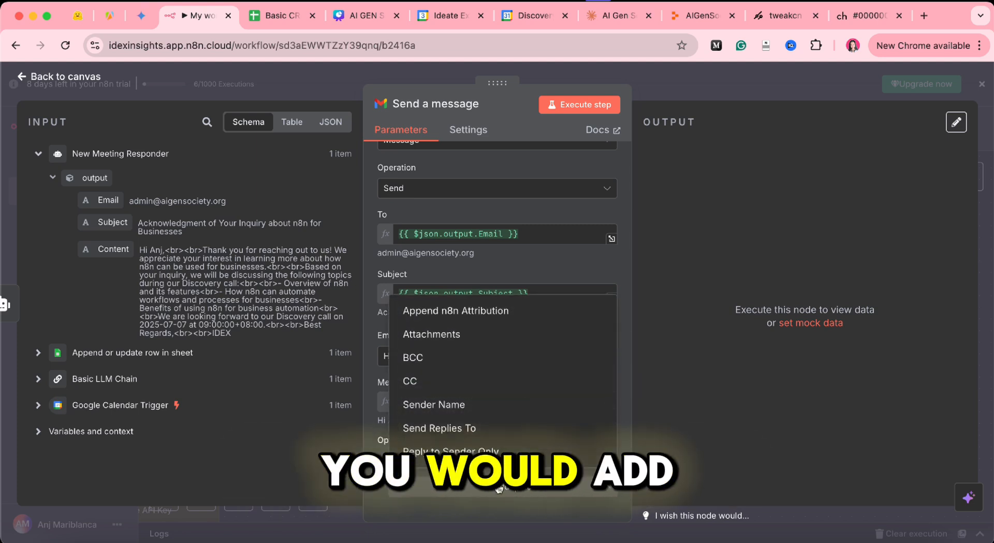
left_click(459, 311)
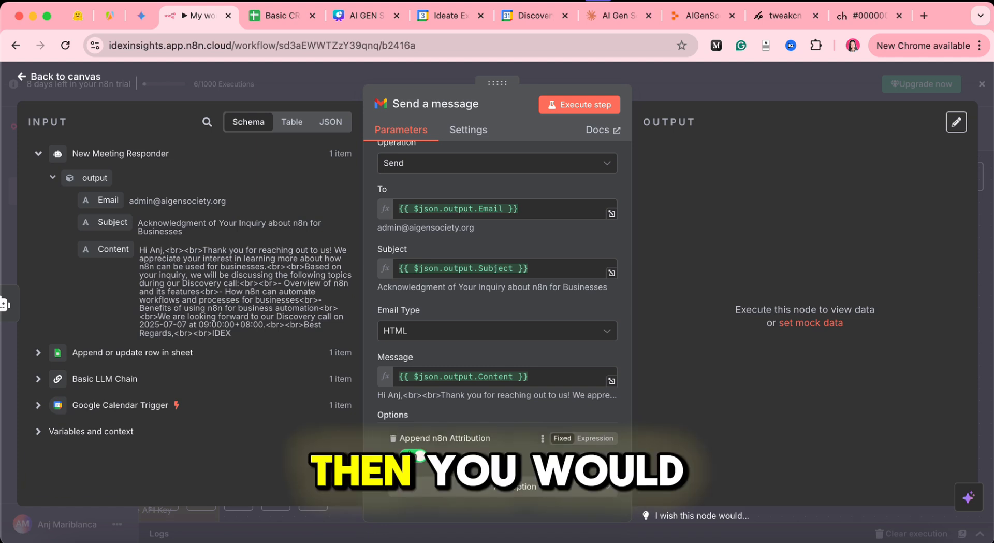
left_click(502, 487)
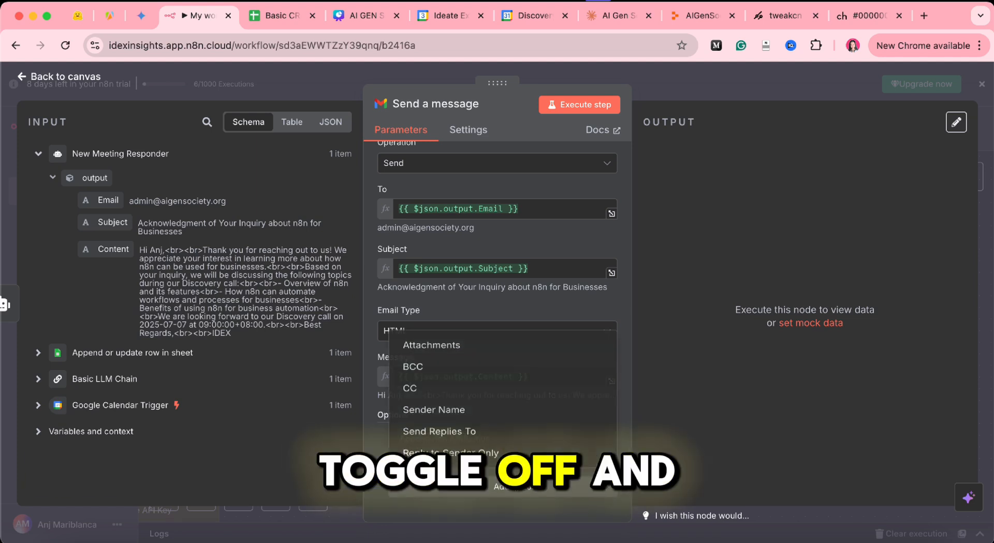
left_click(459, 406)
left_click(461, 505)
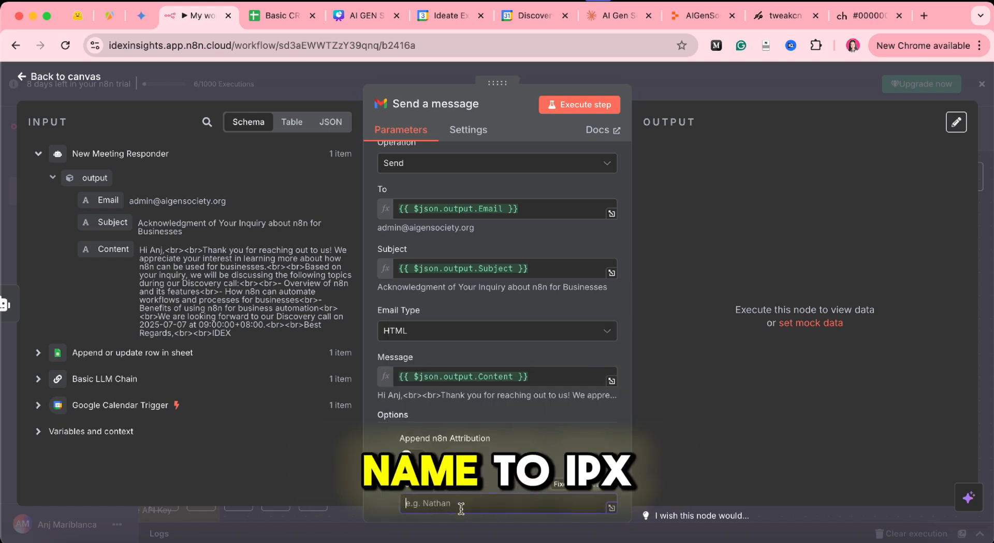
type("IDEX")
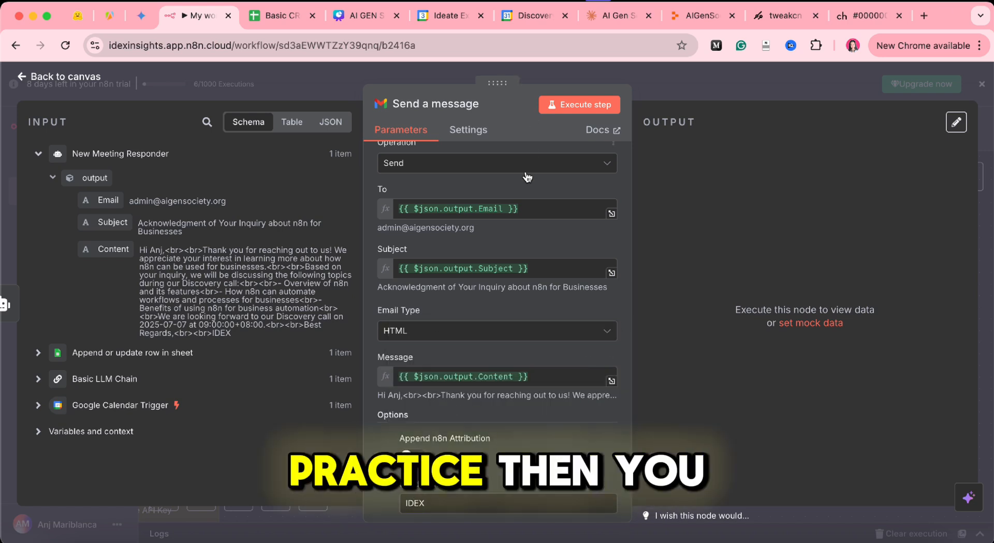
scroll(527, 177, "up", 4)
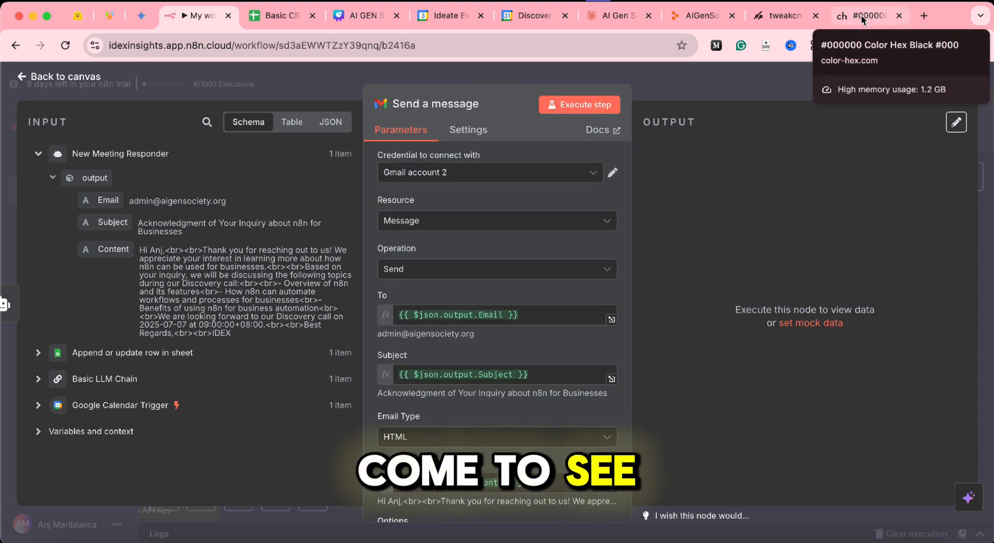
Step: Open gmail.com in the color-hex browser tab, placed beside the workflow, and switch to the test recipient's admin account inbox
left_click_drag(863, 19, 286, 17)
left_click(270, 47)
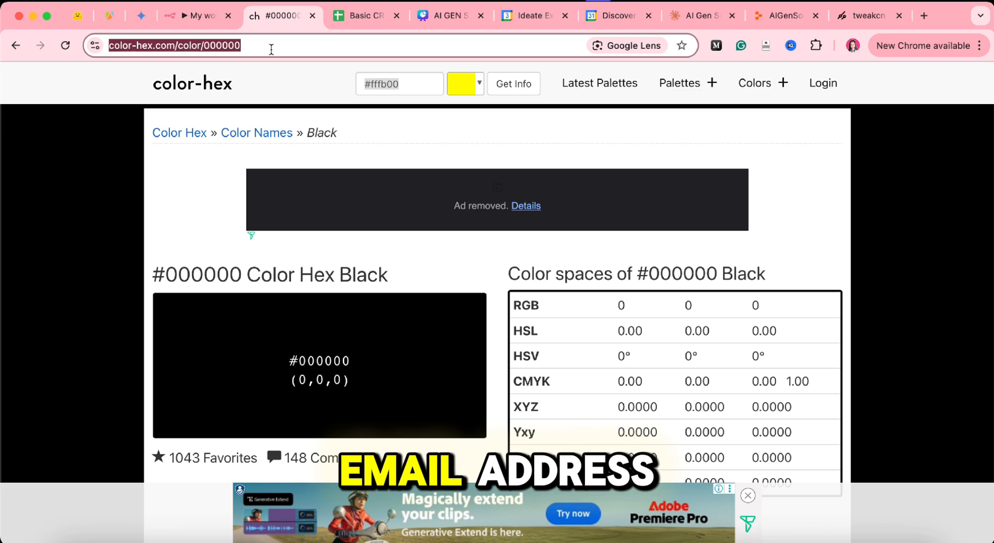
type("gmail.com")
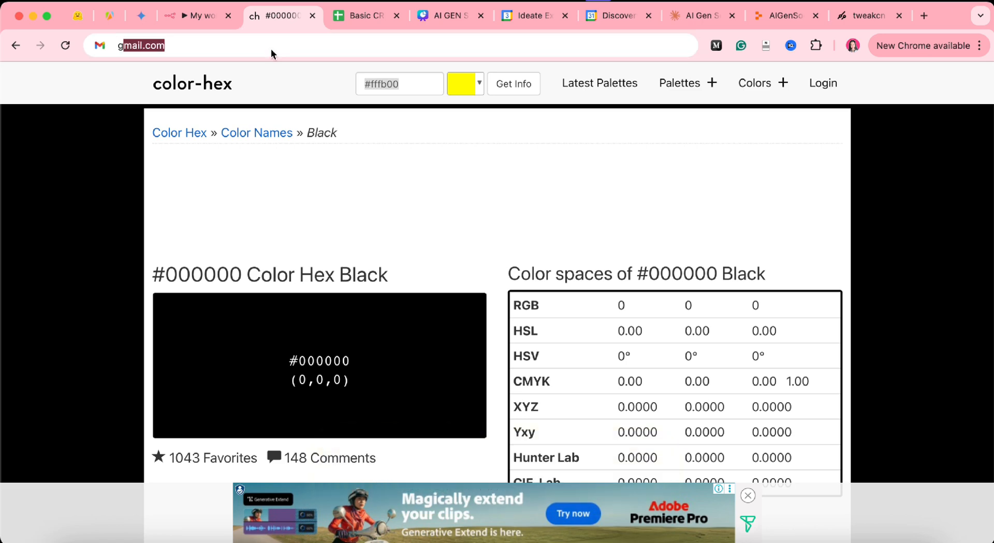
key("Return")
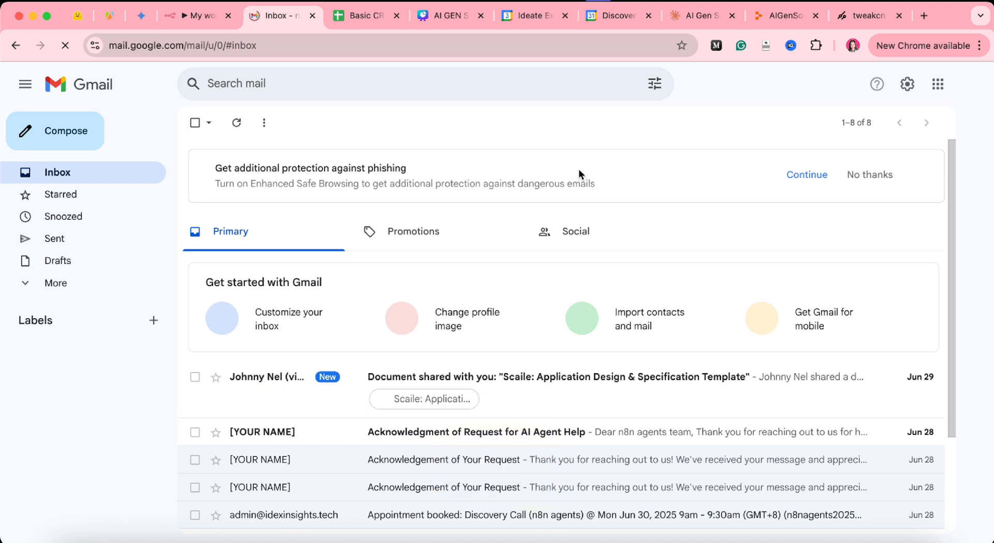
left_click(971, 84)
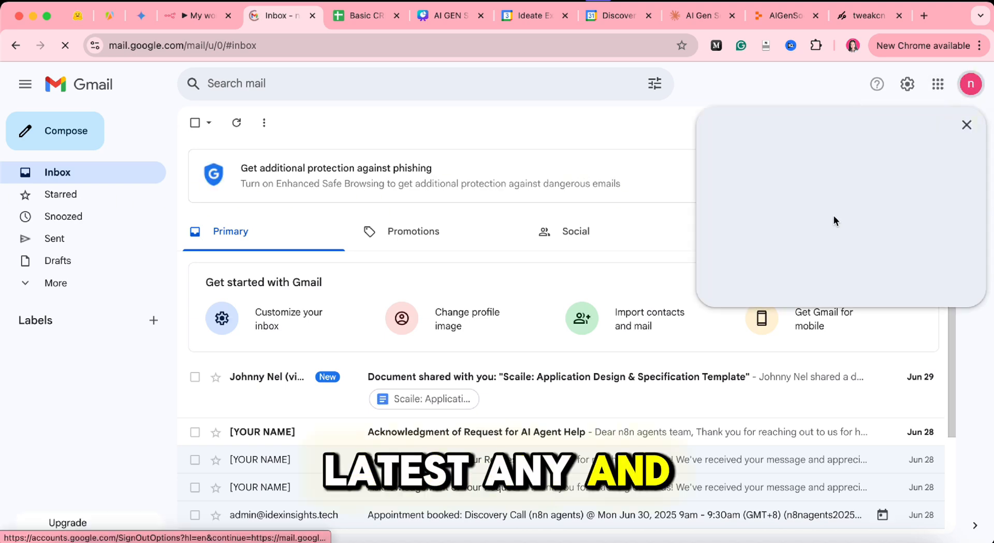
scroll(790, 394, "down", 5)
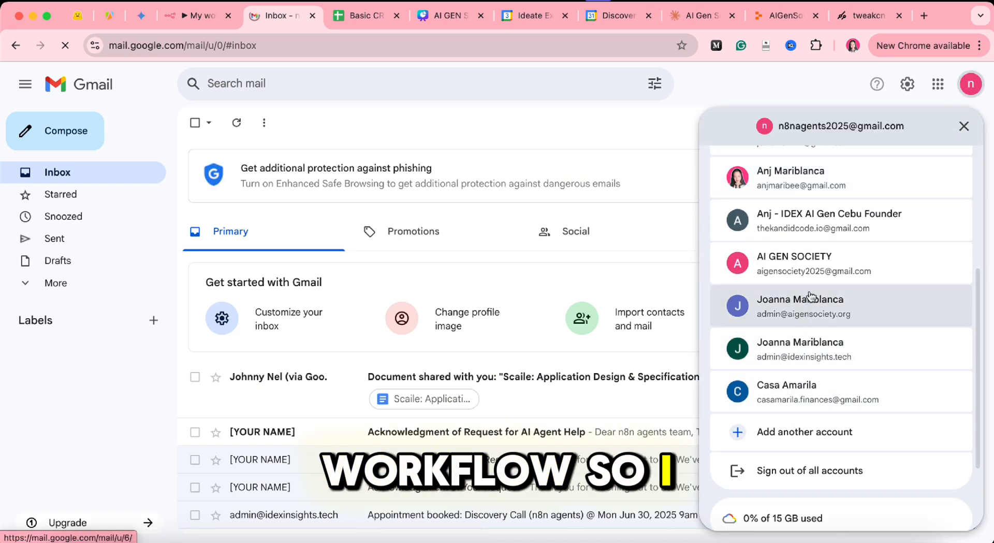
left_click(825, 300)
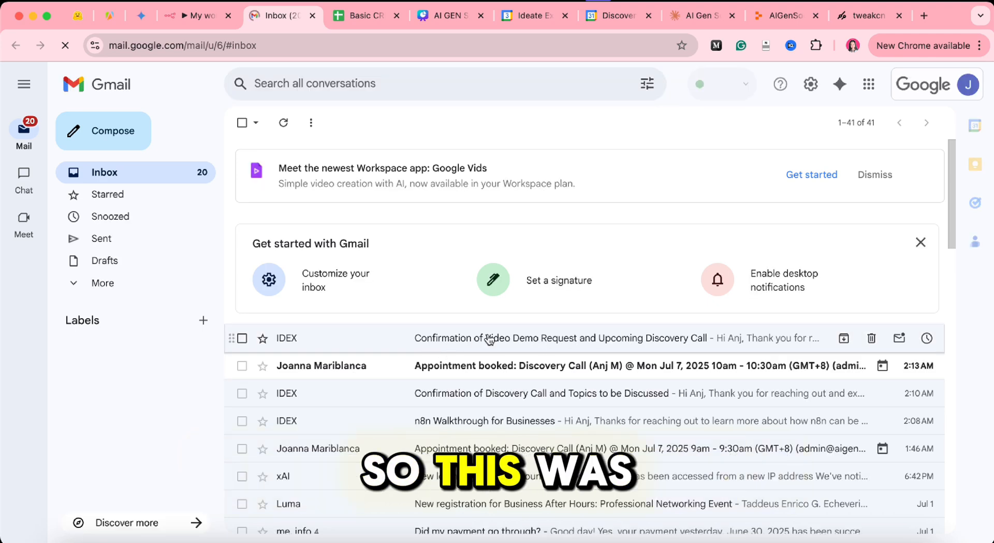
Step: Review the incoming email content in n8n, execute the Send a message node, and refresh the recipient's Gmail inbox
left_click(205, 21)
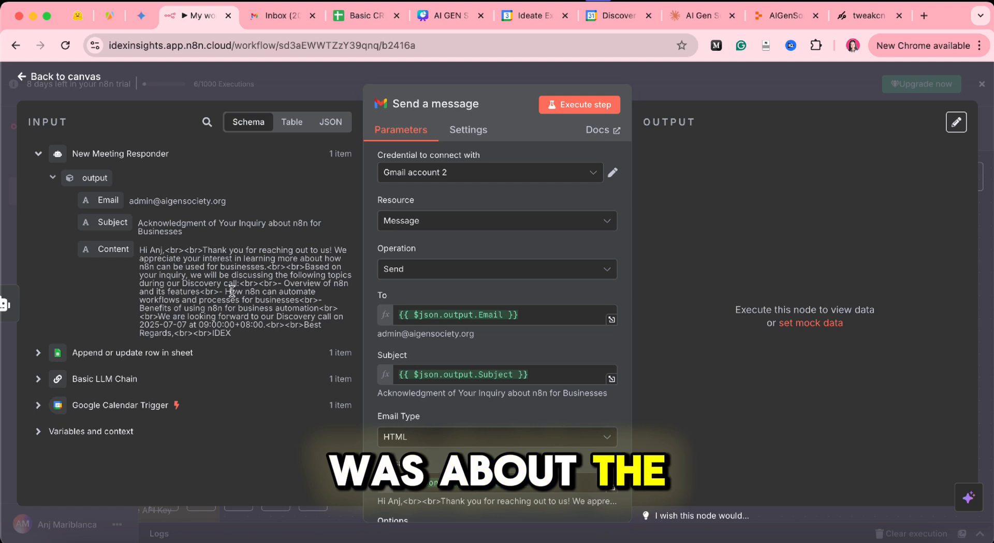
left_click_drag(226, 291, 273, 292)
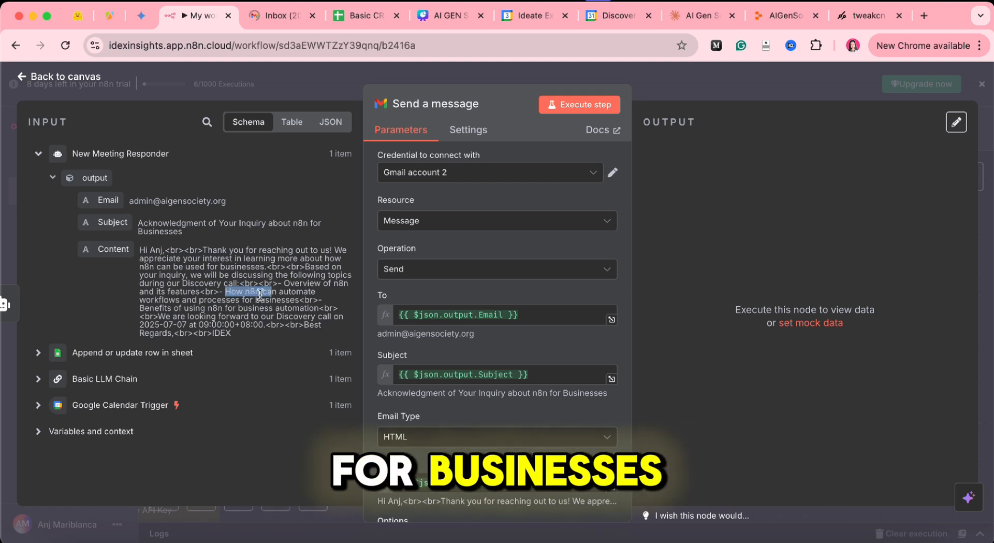
left_click(274, 296)
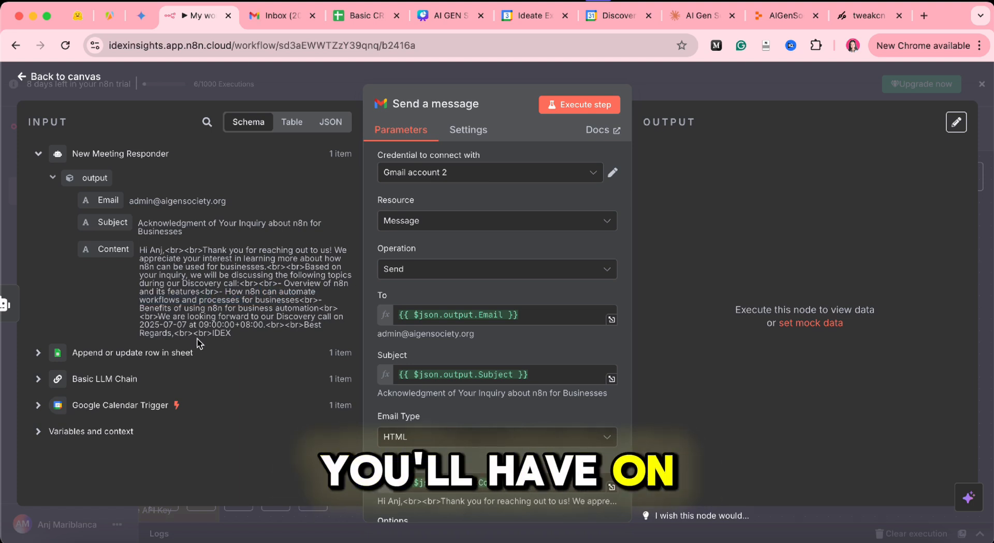
left_click_drag(207, 319, 257, 320)
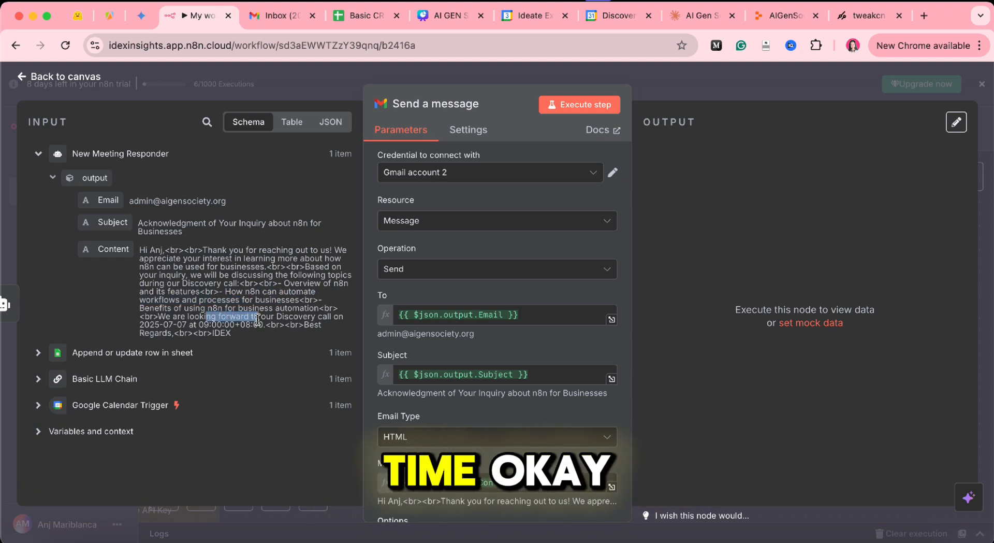
left_click(595, 113)
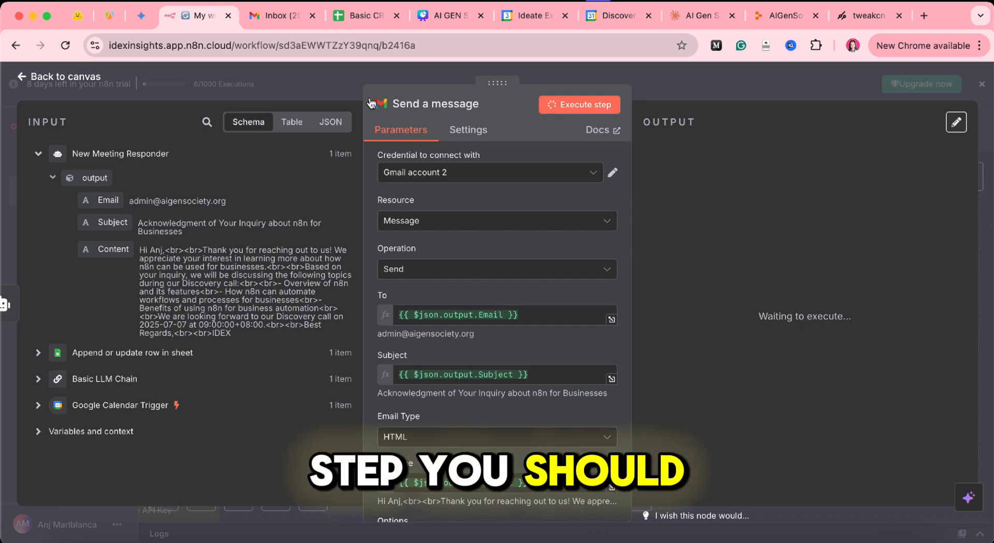
left_click(281, 15)
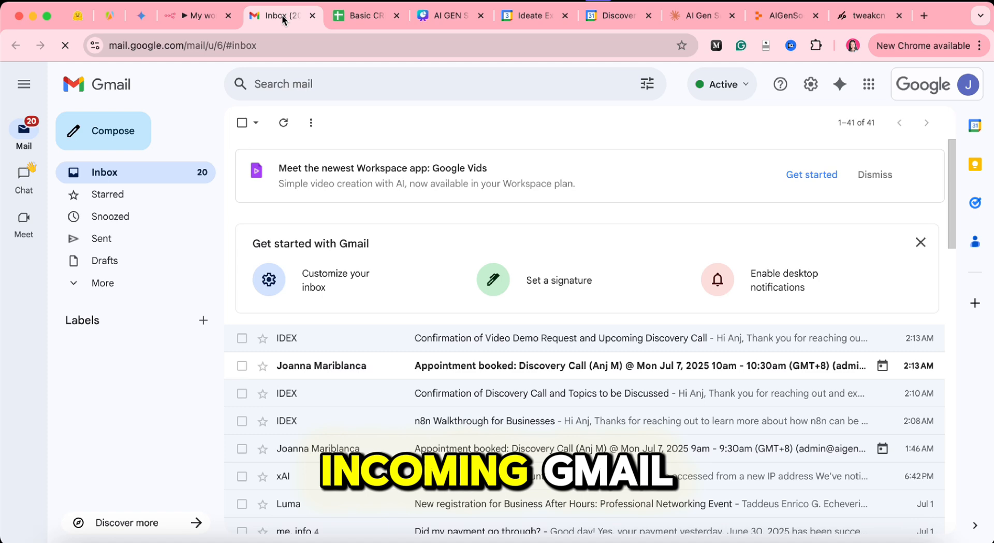
left_click(283, 123)
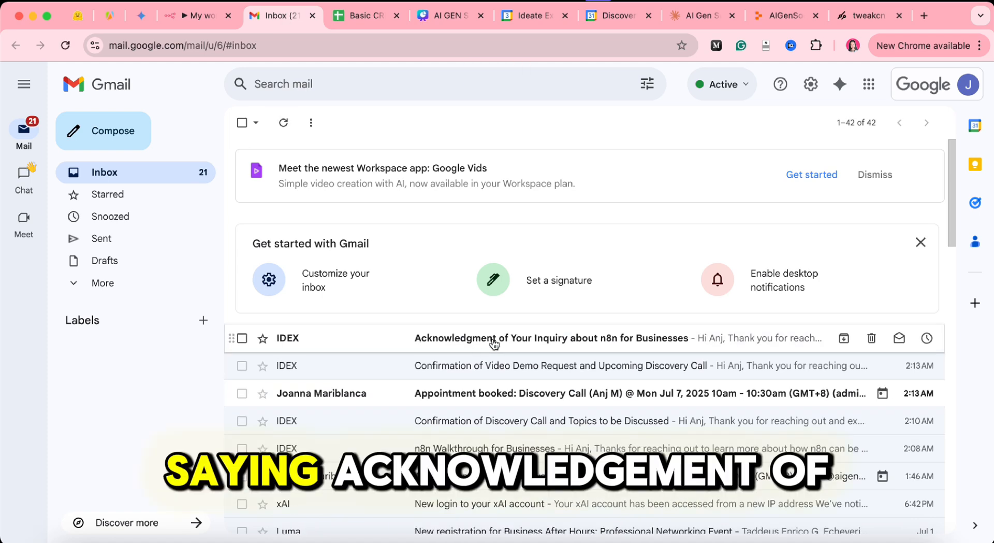
Step: Check the Subject and Email outputs of the New Meeting Responder in n8n against the delivered message
left_click(207, 16)
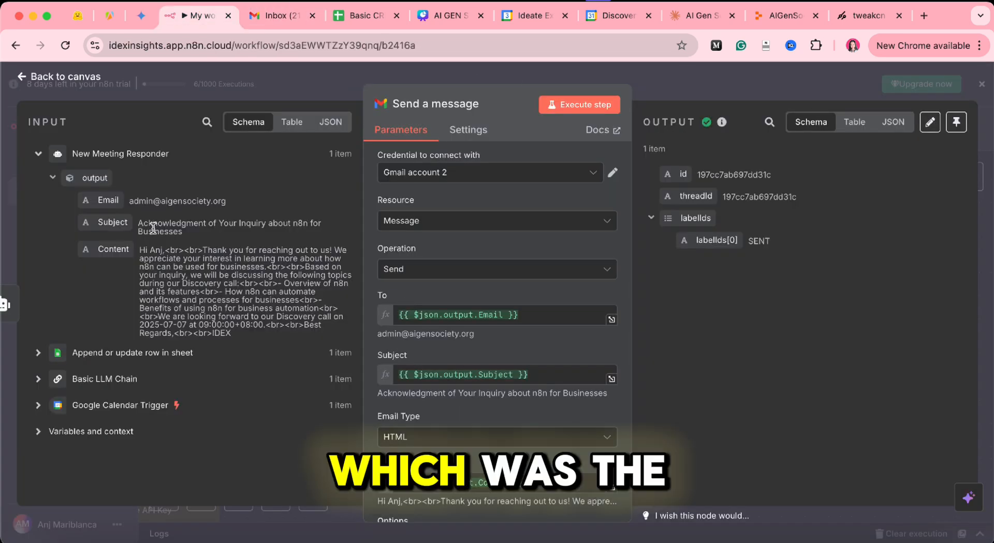
left_click_drag(139, 223, 193, 234)
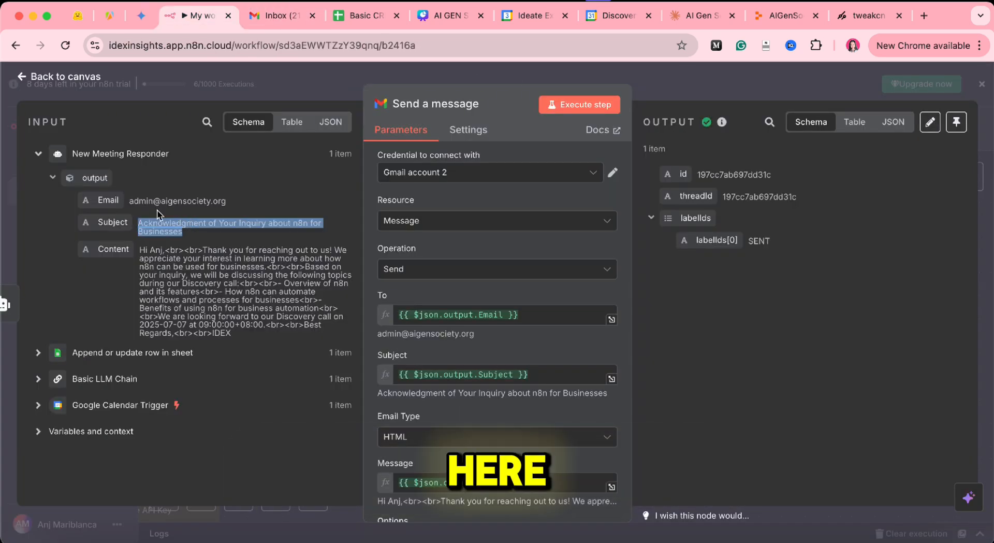
left_click_drag(133, 200, 243, 204)
left_click(224, 264)
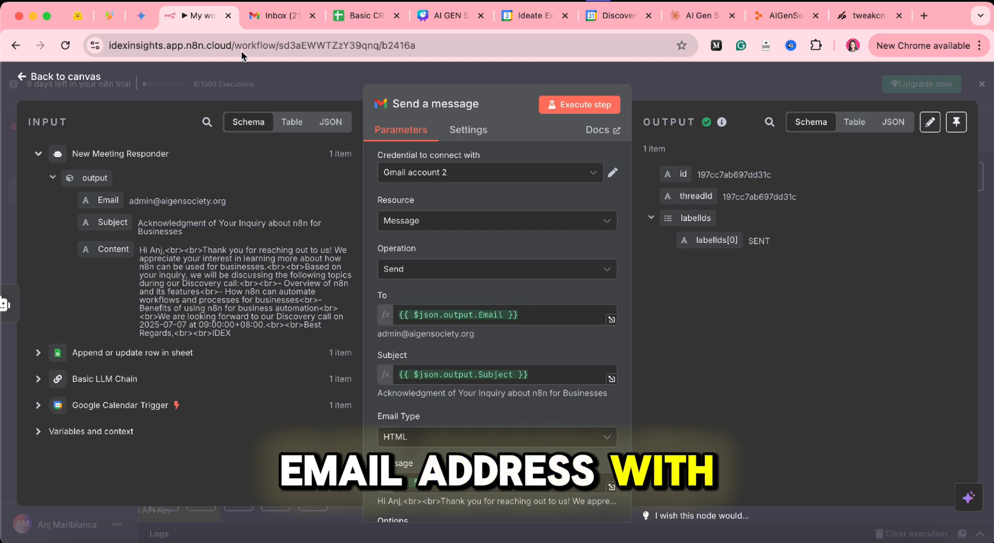
Step: Open the newest IDEX acknowledgment email in Gmail and read its thank-you line, discussion topics and closing sentence
left_click(260, 23)
left_click(564, 339)
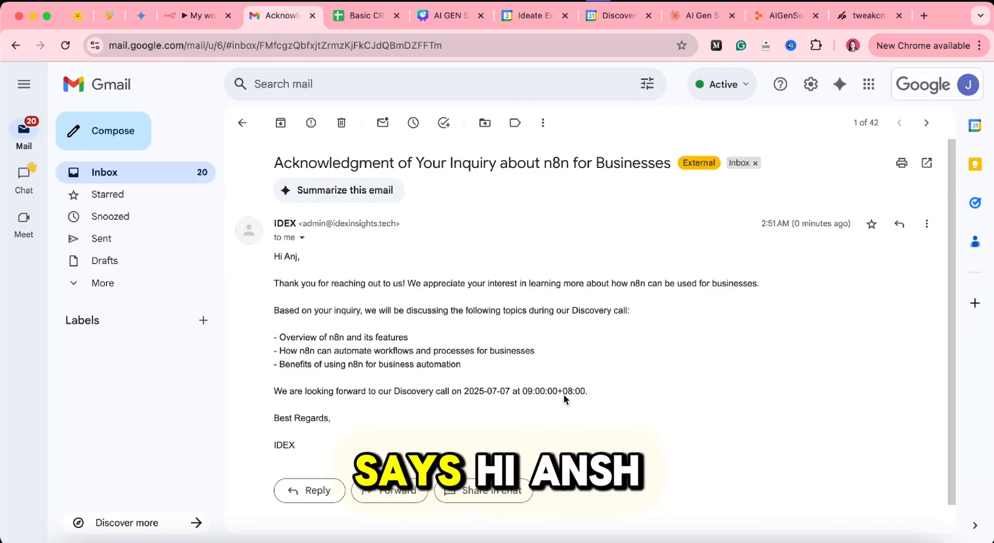
left_click_drag(284, 286, 410, 293)
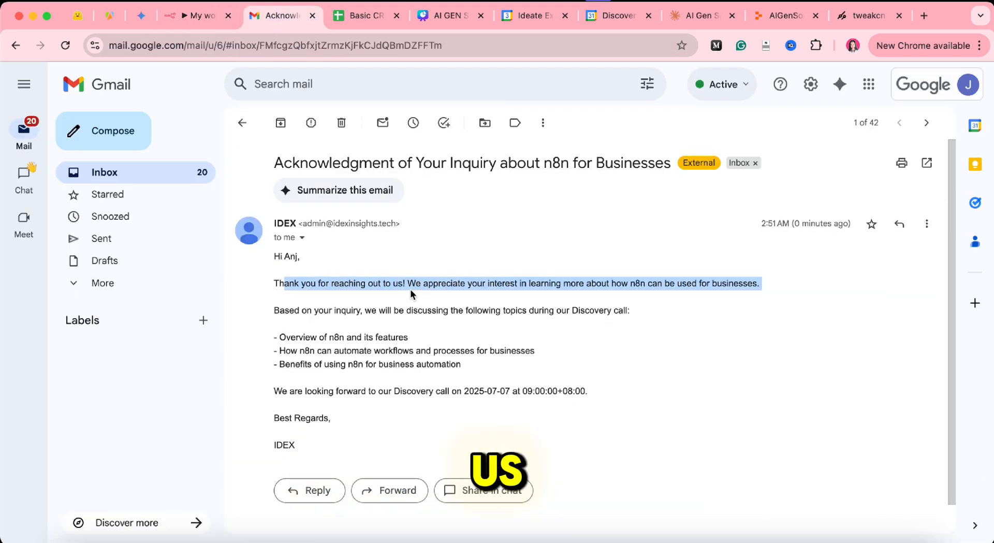
left_click(410, 290)
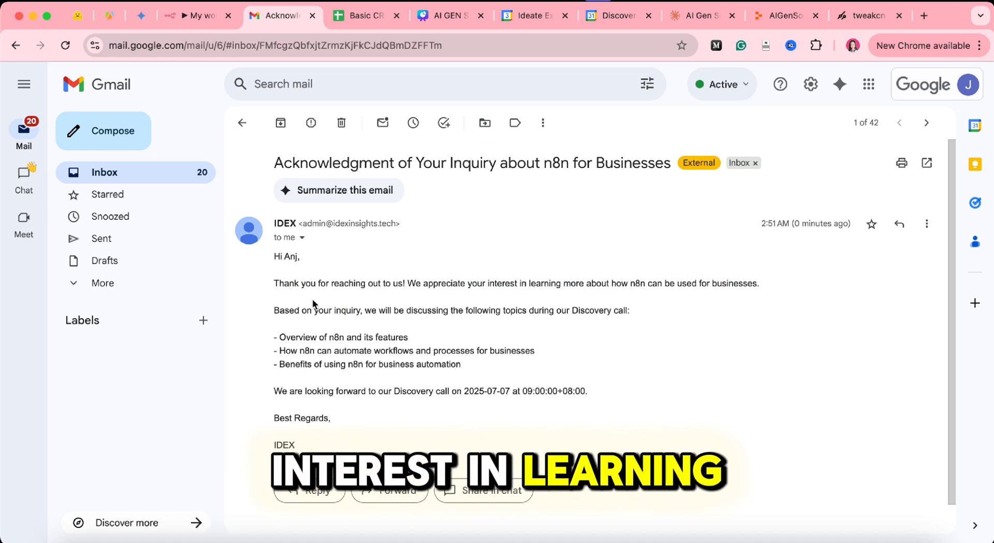
left_click_drag(637, 283, 728, 316)
left_click(727, 315)
left_click_drag(274, 336, 477, 366)
left_click(476, 368)
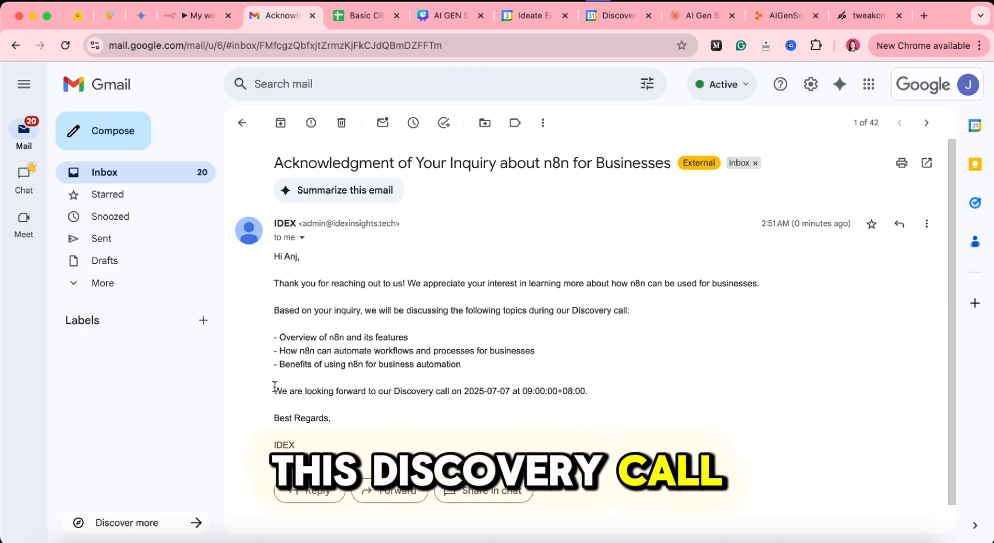
left_click_drag(273, 390, 589, 391)
left_click(483, 389)
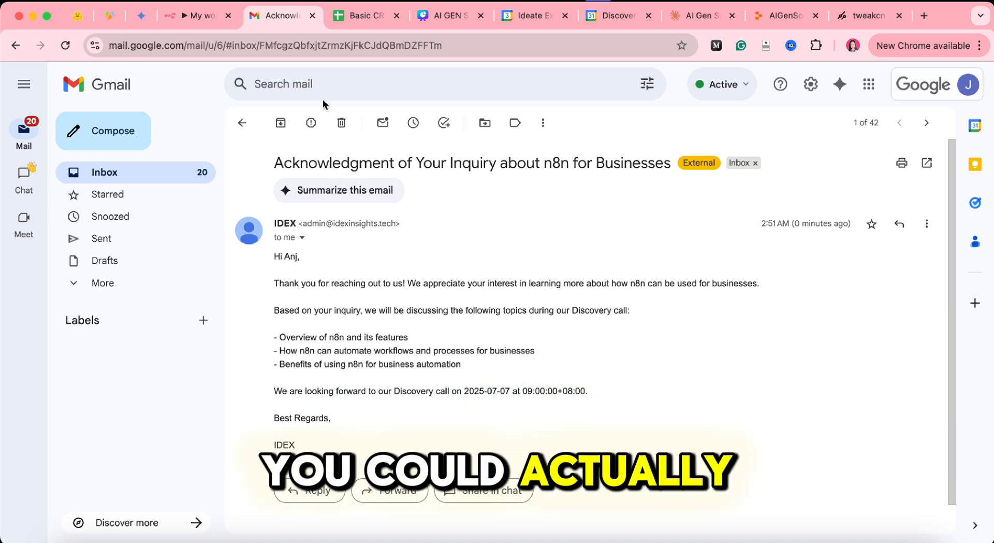
Step: Return to the n8n canvas and review the Paste SYSTEM PROMPT note above the New Meeting Responder
left_click(179, 19)
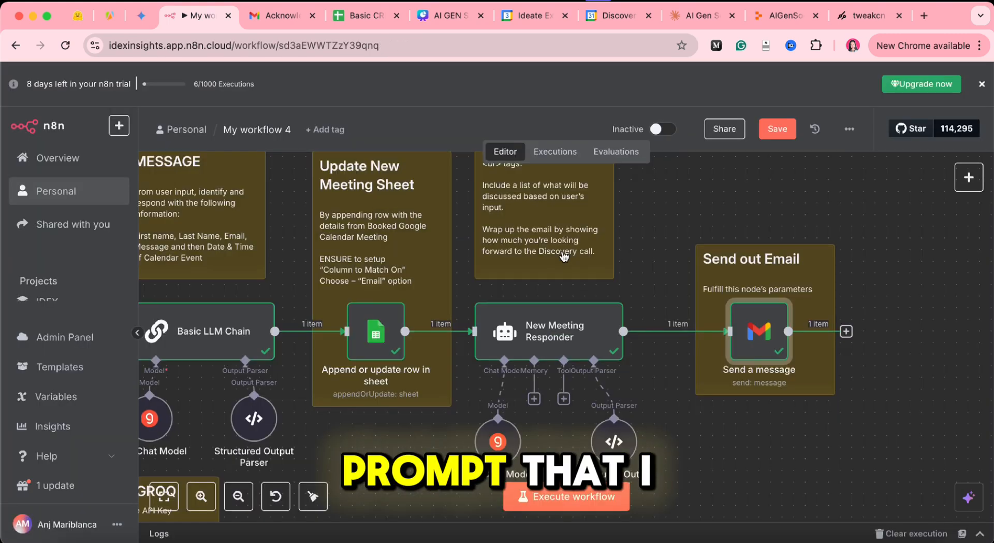
key("Escape")
scroll(564, 255, "up", 5)
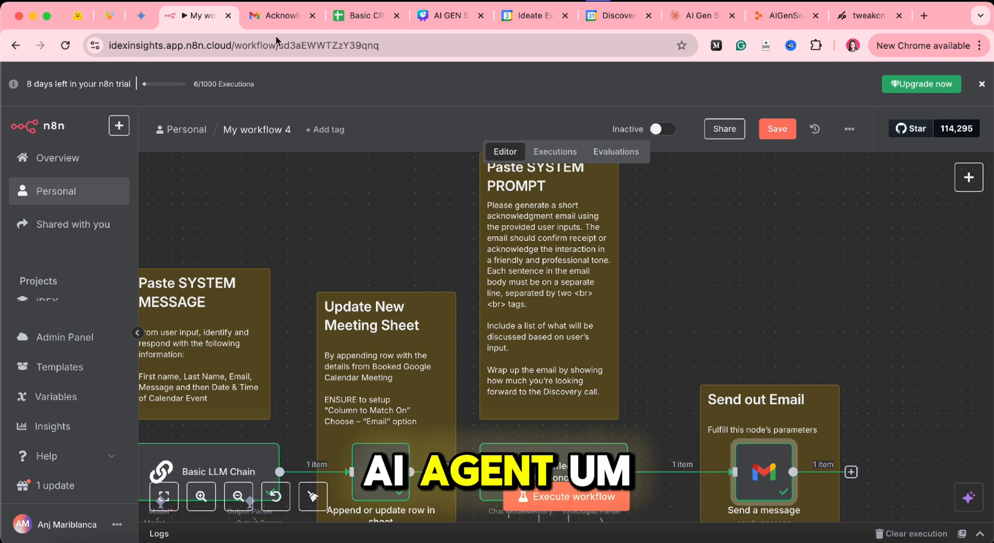
Step: Examine how the Discovery call time is written in the closing sentence of the received Gmail message
left_click(264, 17)
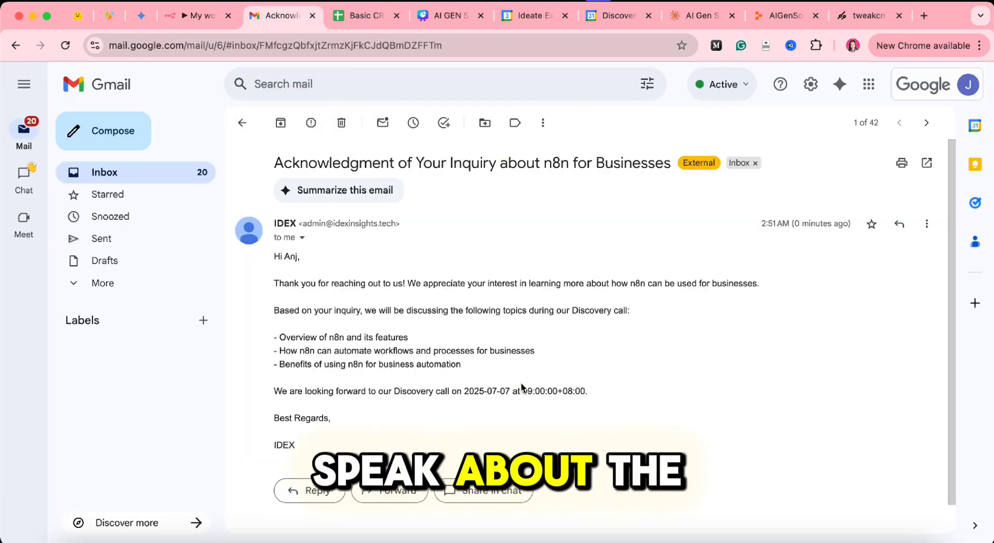
left_click_drag(523, 390, 584, 388)
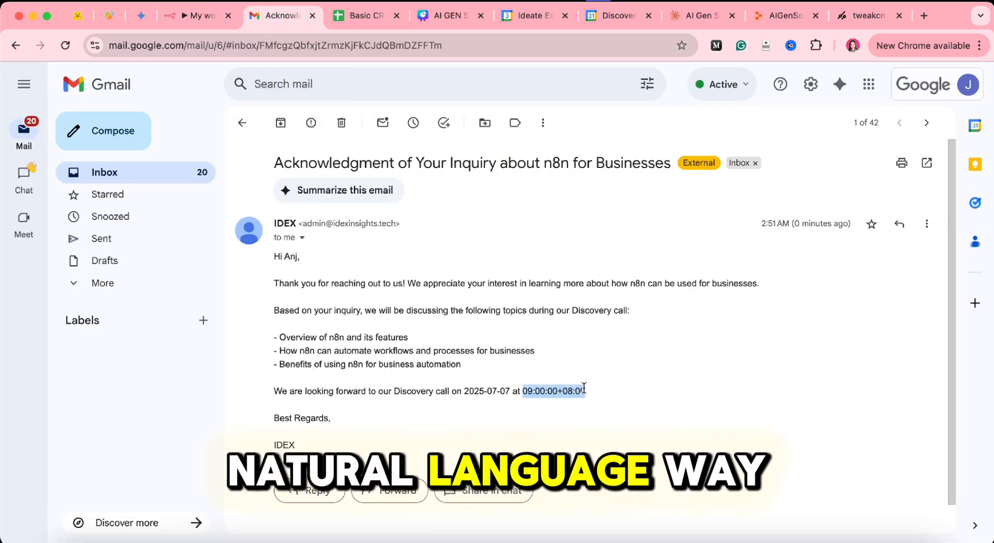
left_click(525, 387)
left_click_drag(527, 387, 571, 388)
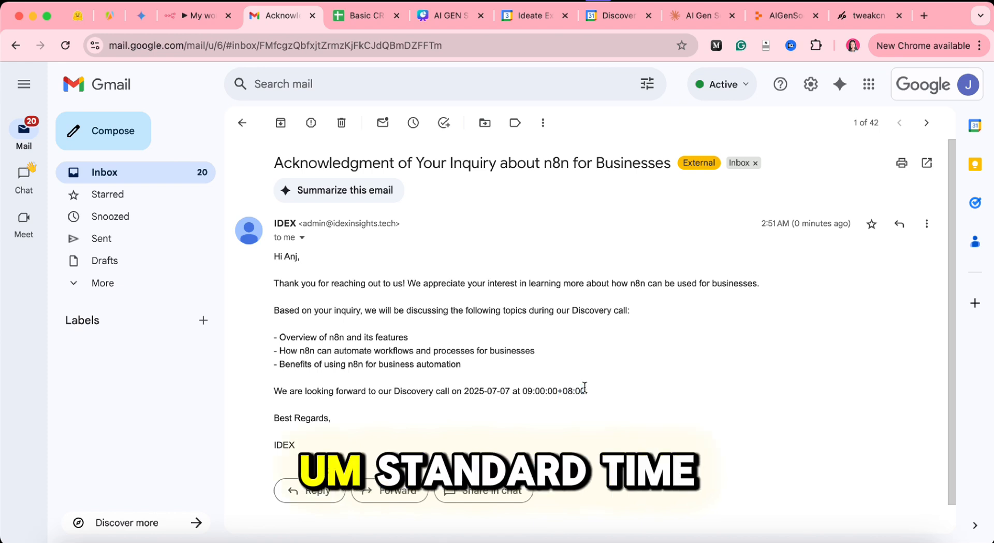
left_click(571, 390)
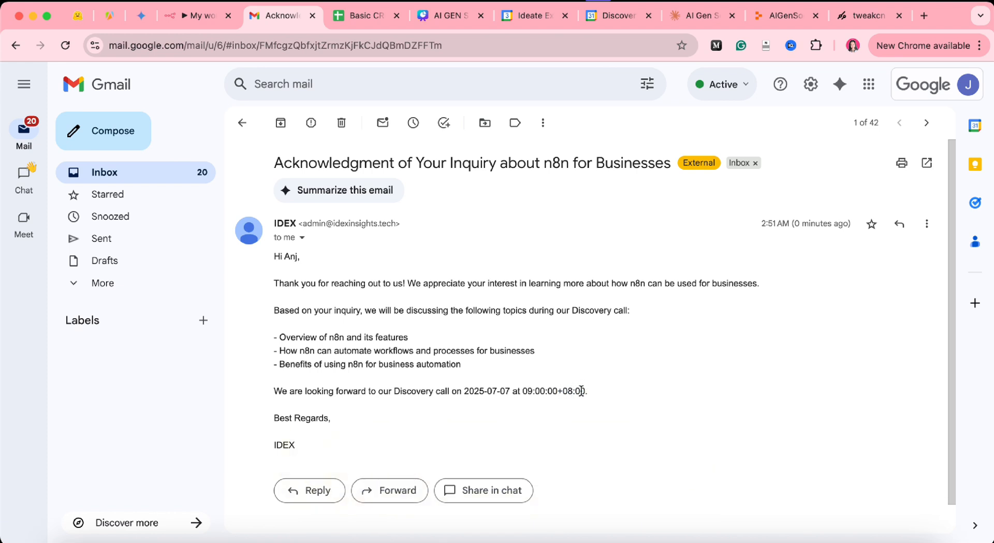
left_click_drag(520, 391, 585, 391)
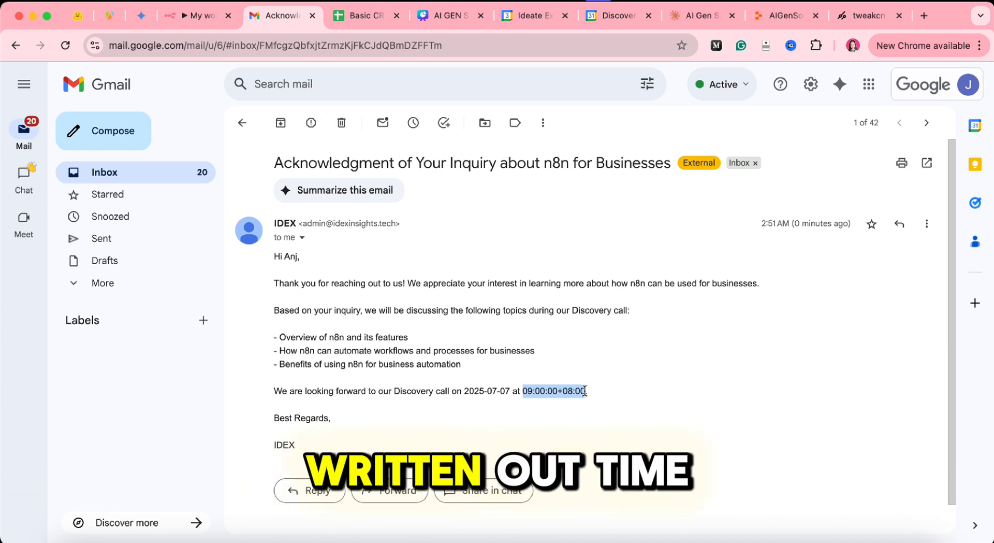
left_click(576, 395)
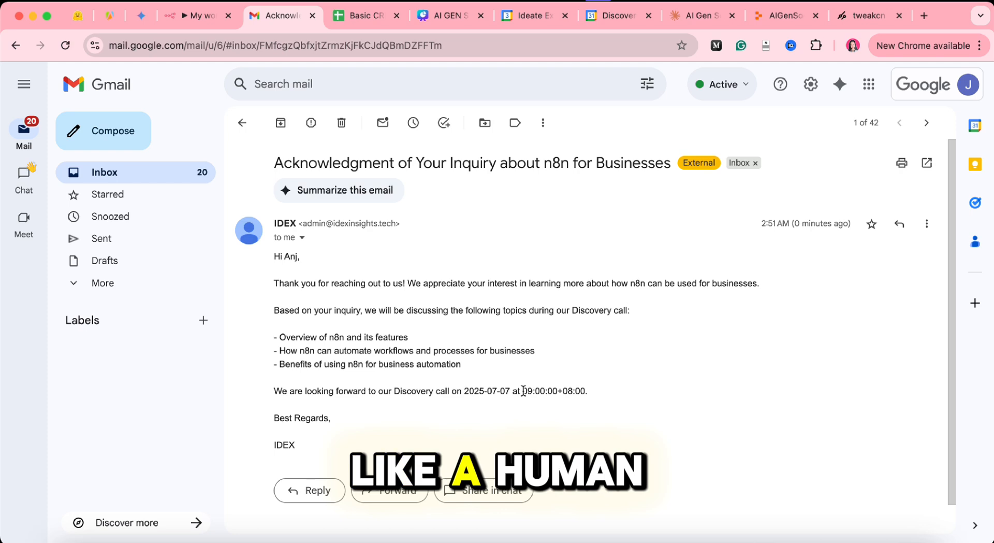
Step: Check the Best Regards closing and IDEX signature at the end of the received acknowledgment email
left_click_drag(265, 416, 305, 465)
left_click(292, 439)
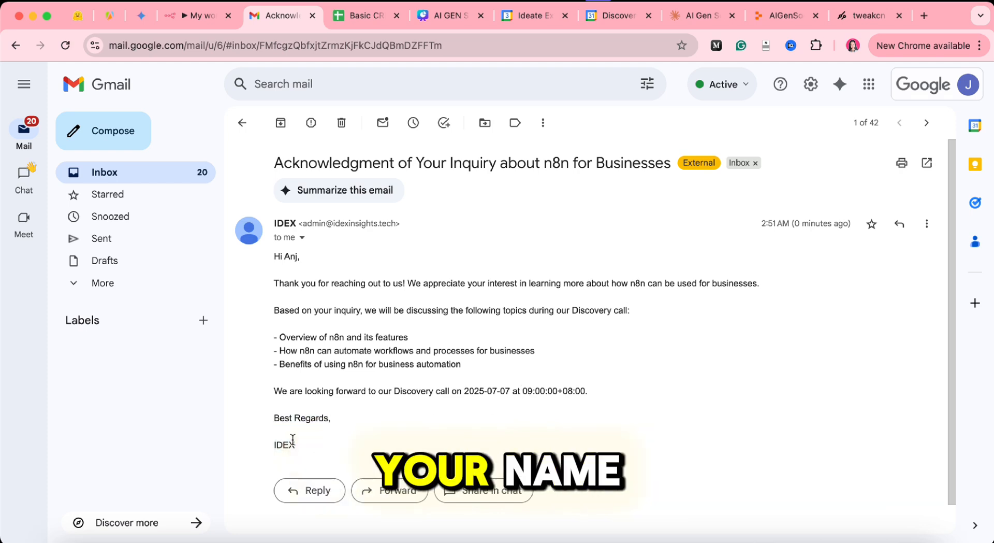
Step: Switch to the n8n workflow, save it and rename it from the default name to "New Meeting Responder"
left_click(185, 16)
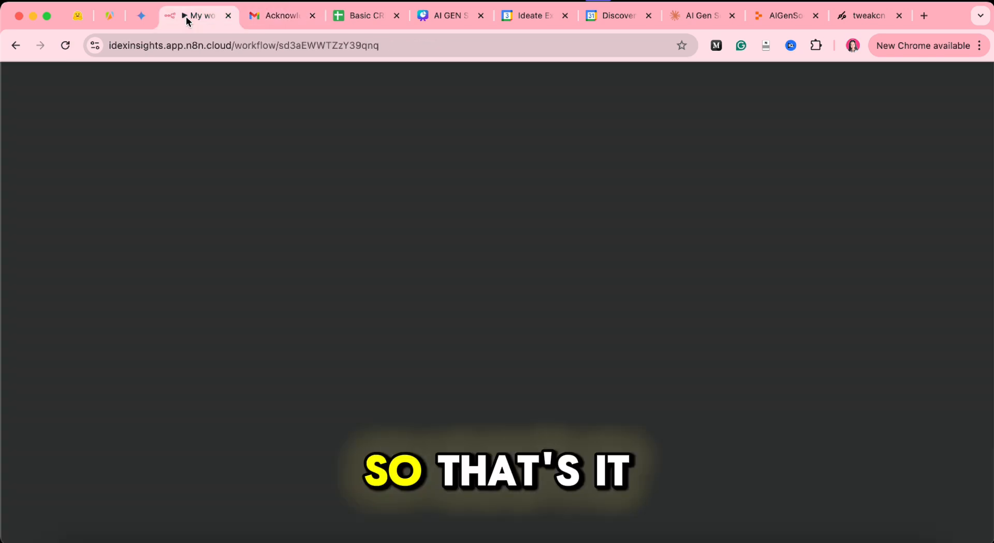
left_click(777, 129)
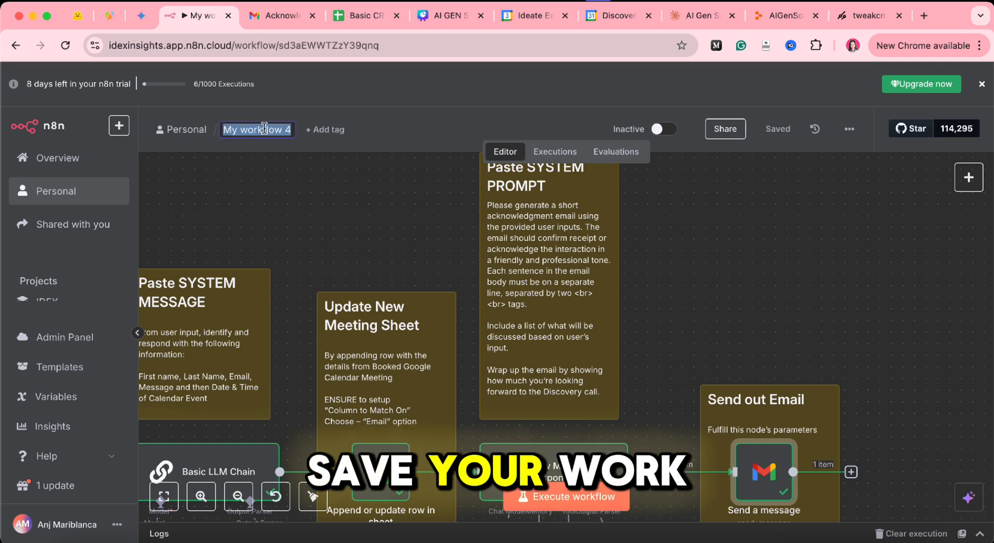
type("New ")
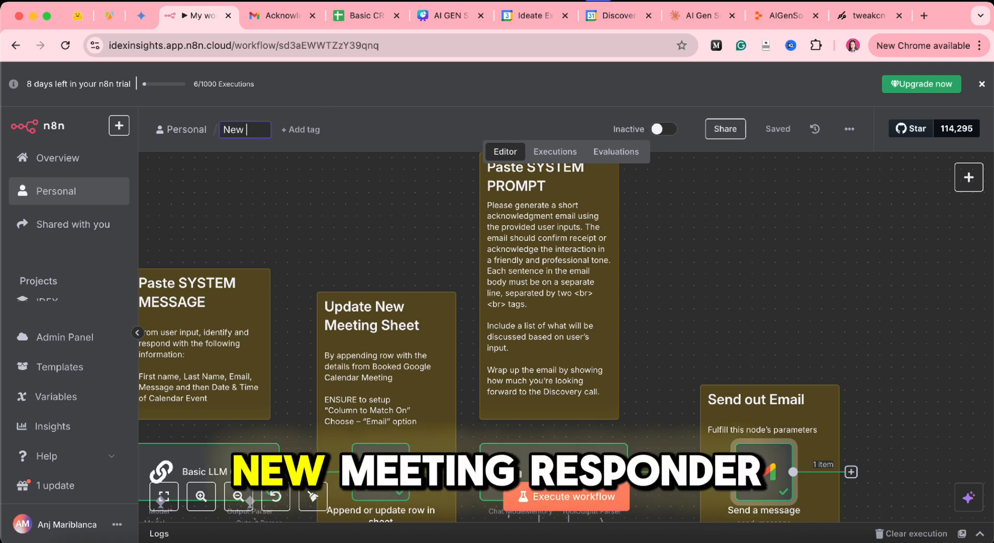
type("Meeting Responder")
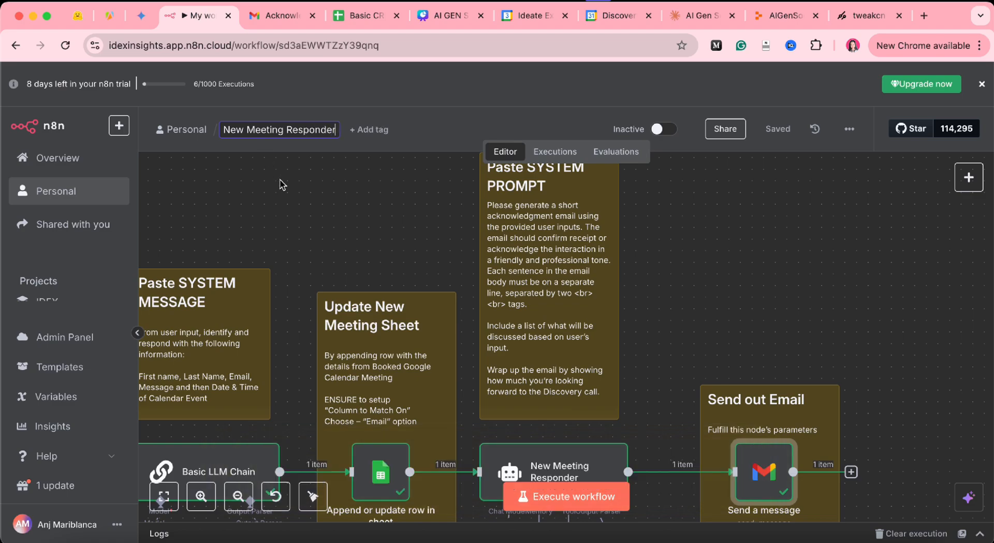
key("Return")
scroll(279, 181, "left", 10)
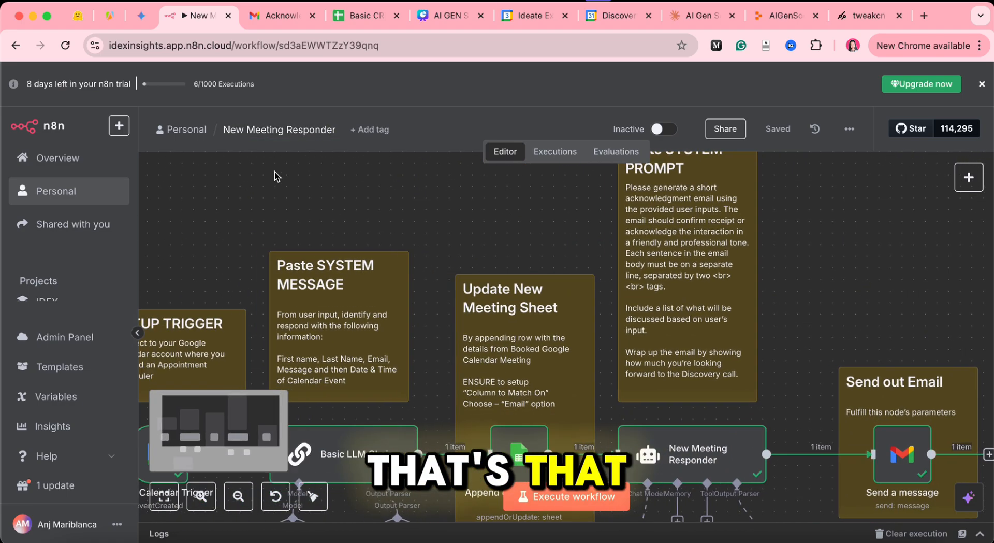
scroll(277, 176, "right", 5)
scroll(274, 176, "right", 2)
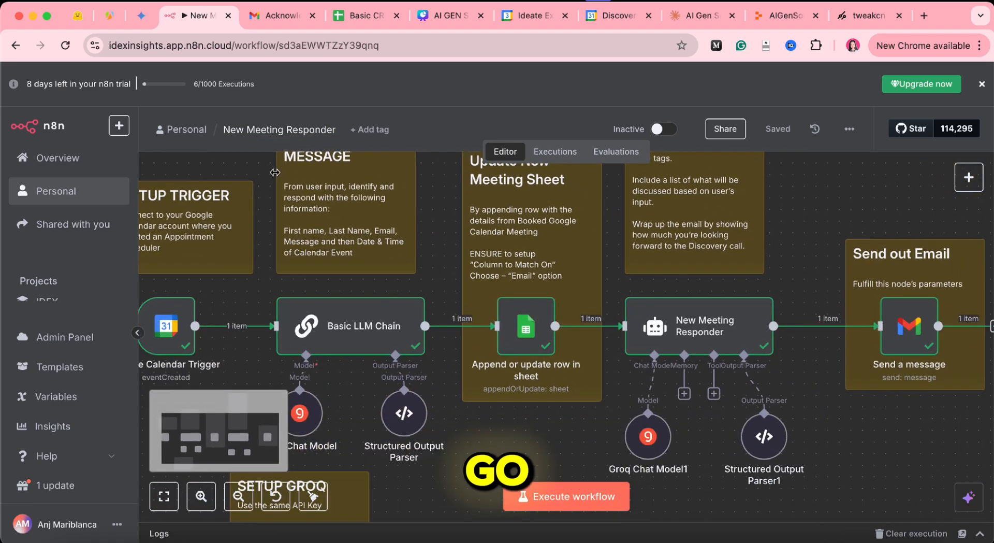